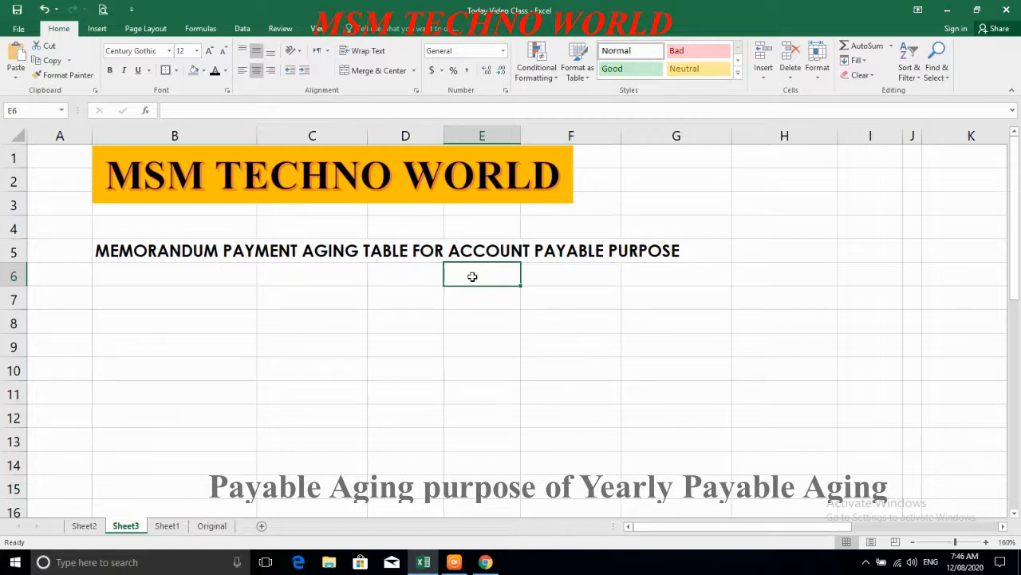
key(Left)
key(Left)
key(Left)
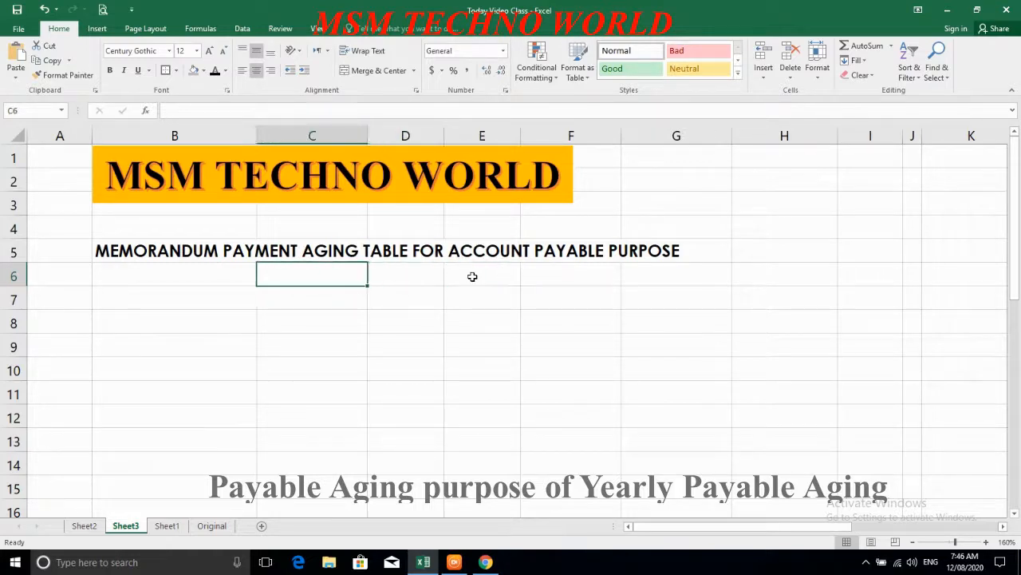
key(Down)
key(Down)
key(Down)
key(Up)
key(Up)
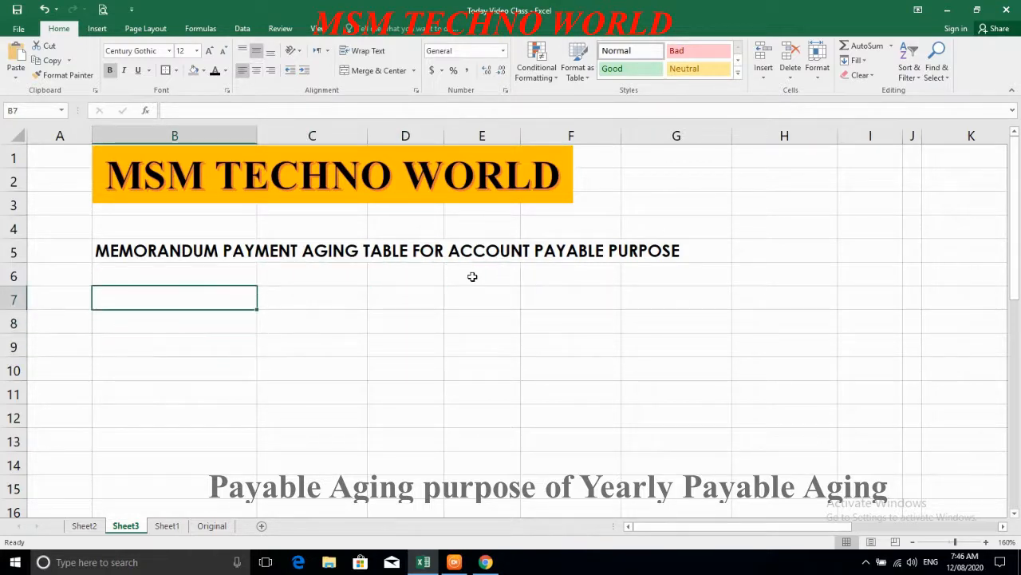
Step: Copy the sample table's header row, Customer through Pay Day in row 27, into row 7 starting at B7
key(Down)
key(Down)
key(Down)
key(Down)
key(Down)
key(Down)
key(Down)
key(Down)
key(Down)
key(Down)
key(Down)
key(Down)
key(Down)
key(Down)
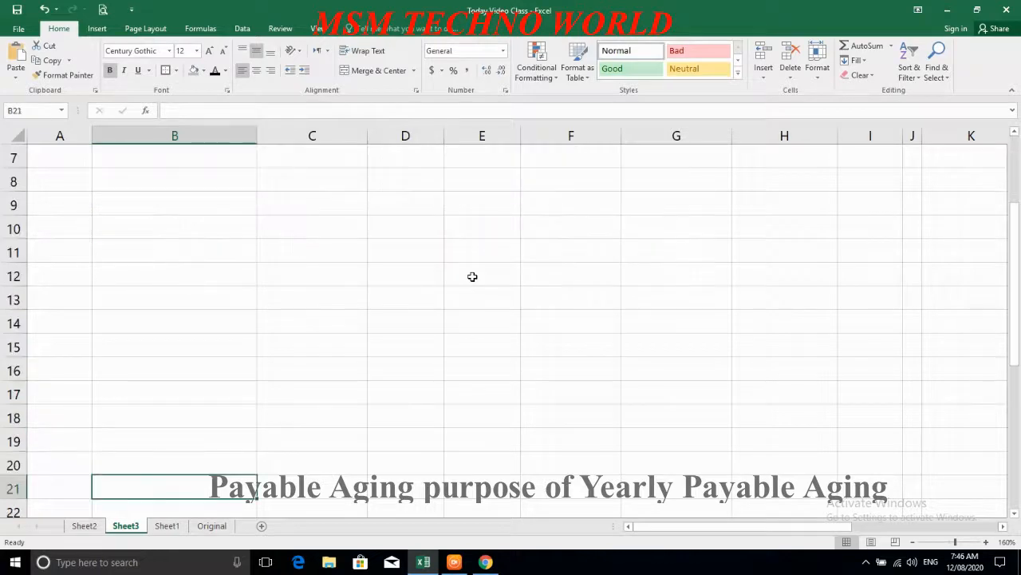
scroll(473, 276, down, 5)
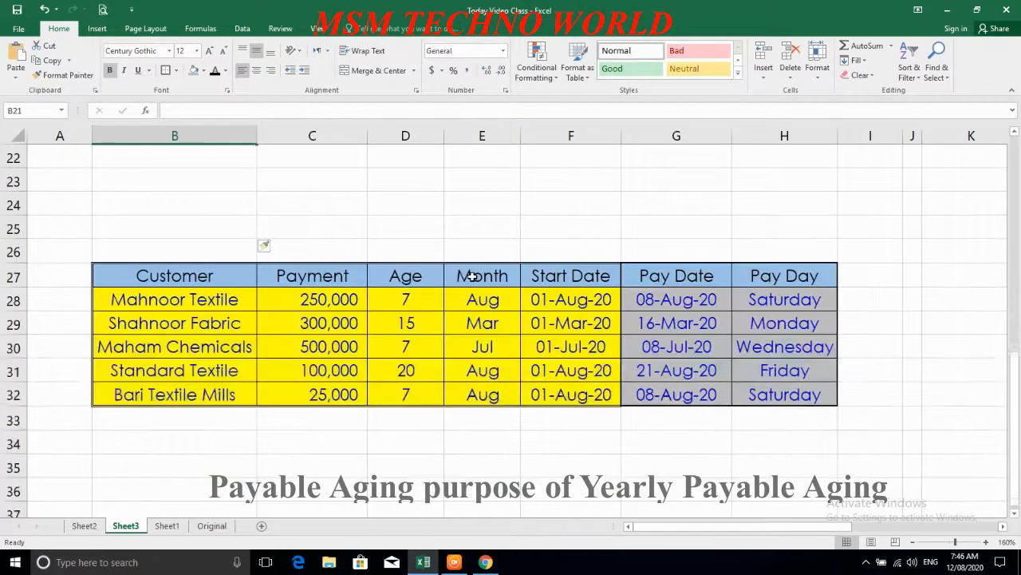
drag(219, 280, 810, 274)
key(ctrl+c)
scroll(683, 242, up, 7)
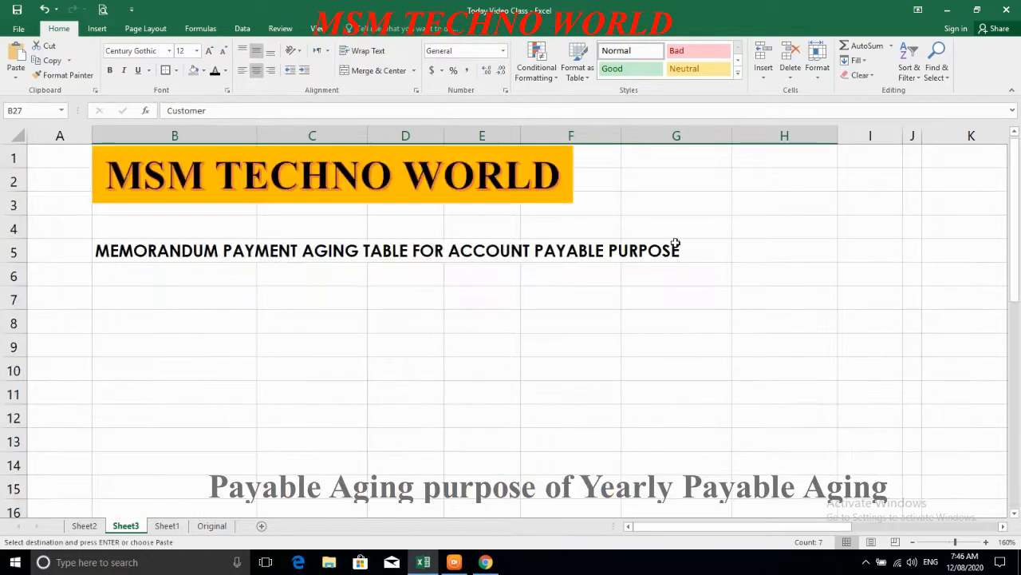
click(140, 305)
key(Return)
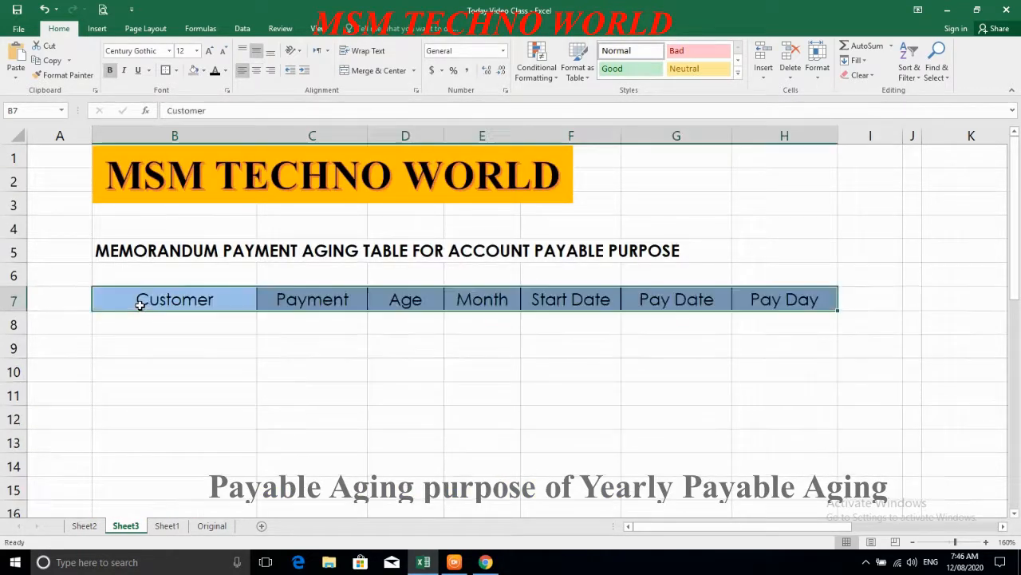
Step: Review the row 7 column headings one by one, from Customer through Pay Day
key(Left)
key(Right)
key(Right)
key(Right)
key(Right)
key(Right)
key(Right)
key(Right)
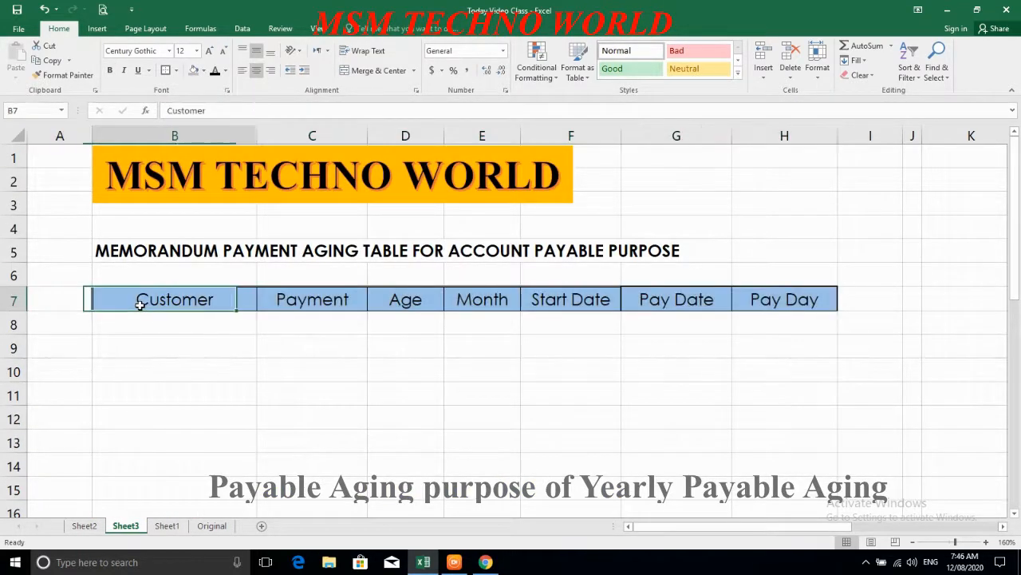
key(Left)
key(Left)
key(Left)
key(Left)
key(Left)
key(Left)
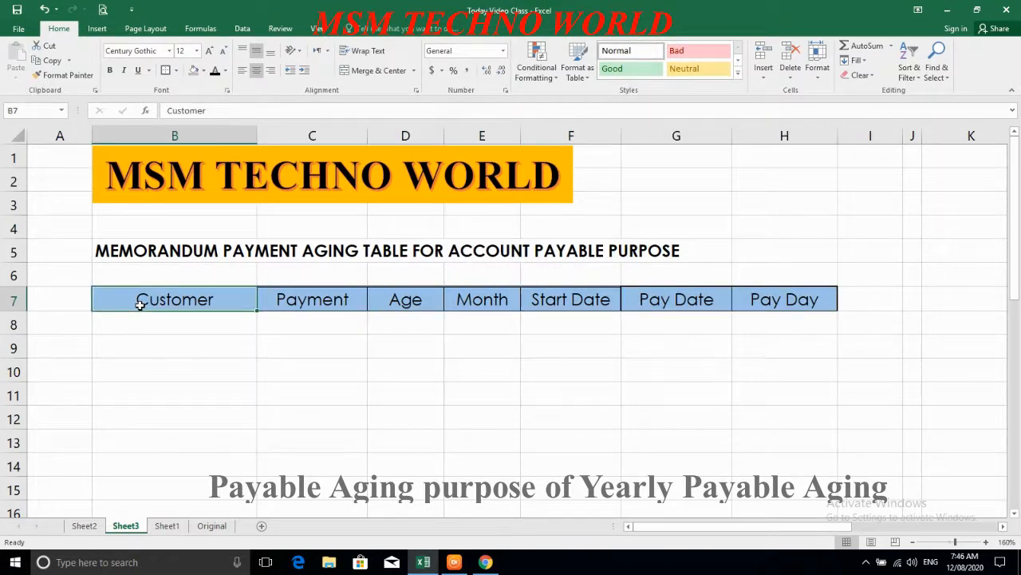
key(Right)
key(Right)
key(Right)
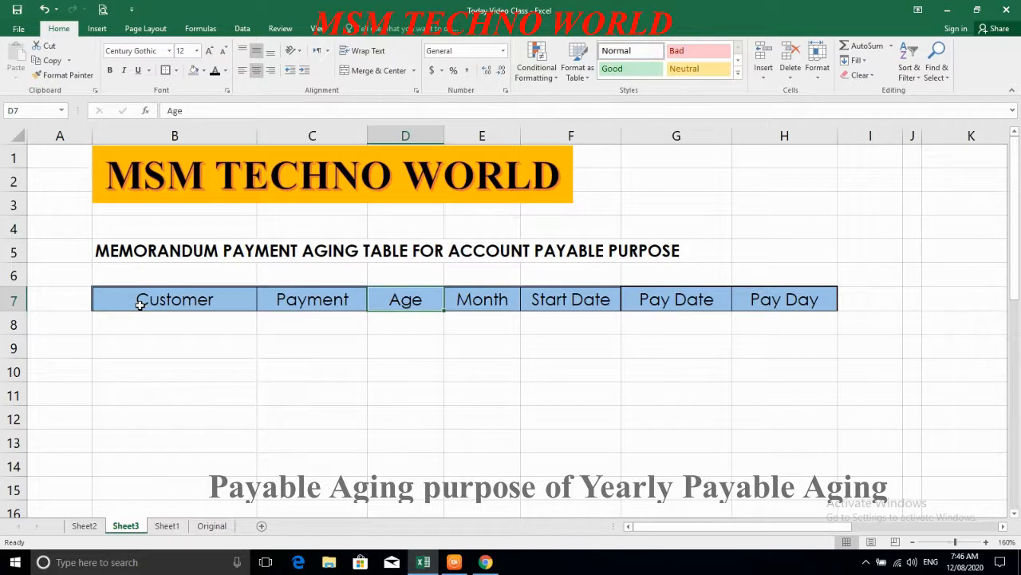
key(Right)
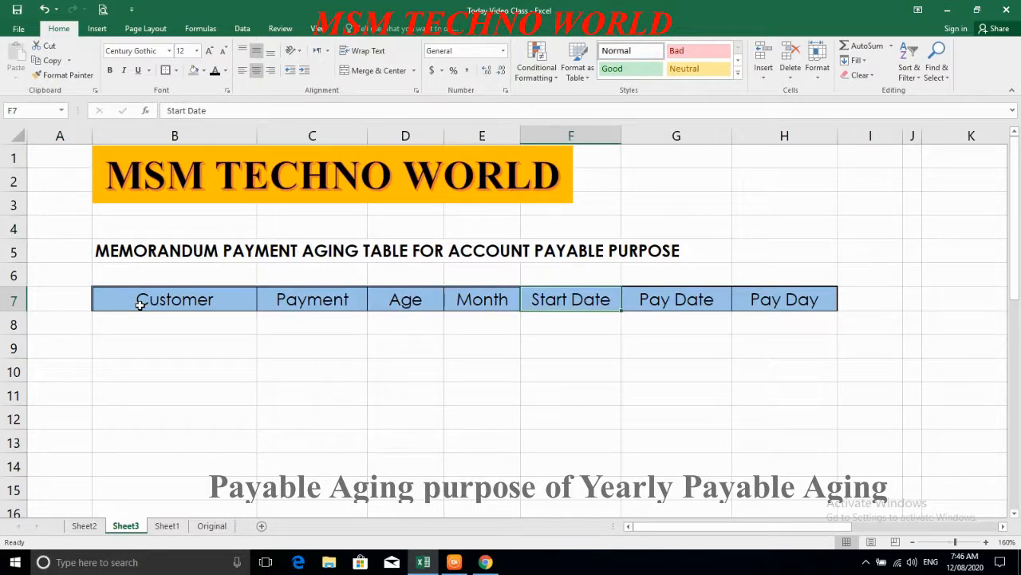
key(Right)
key(Right)
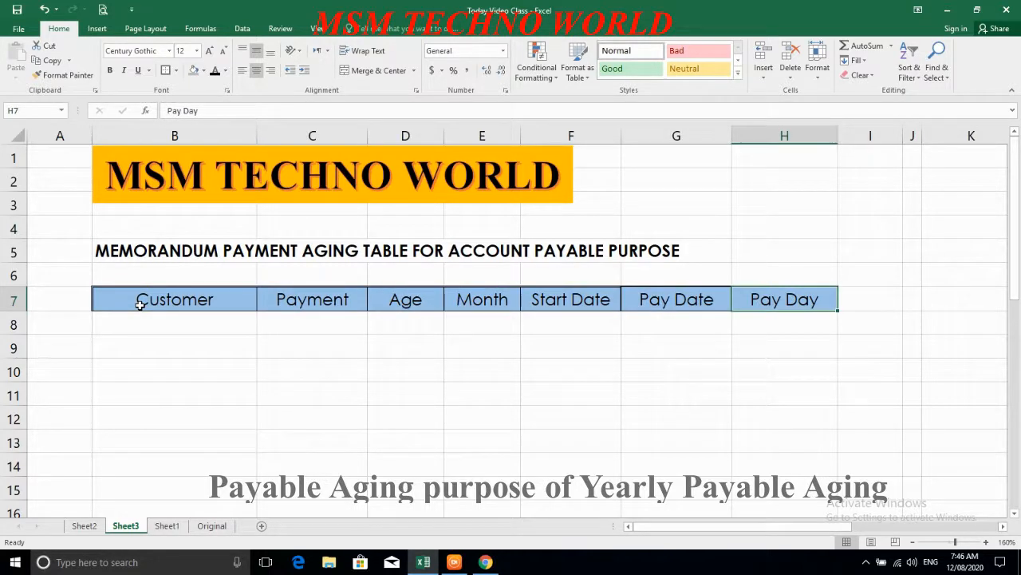
key(Left)
key(Left)
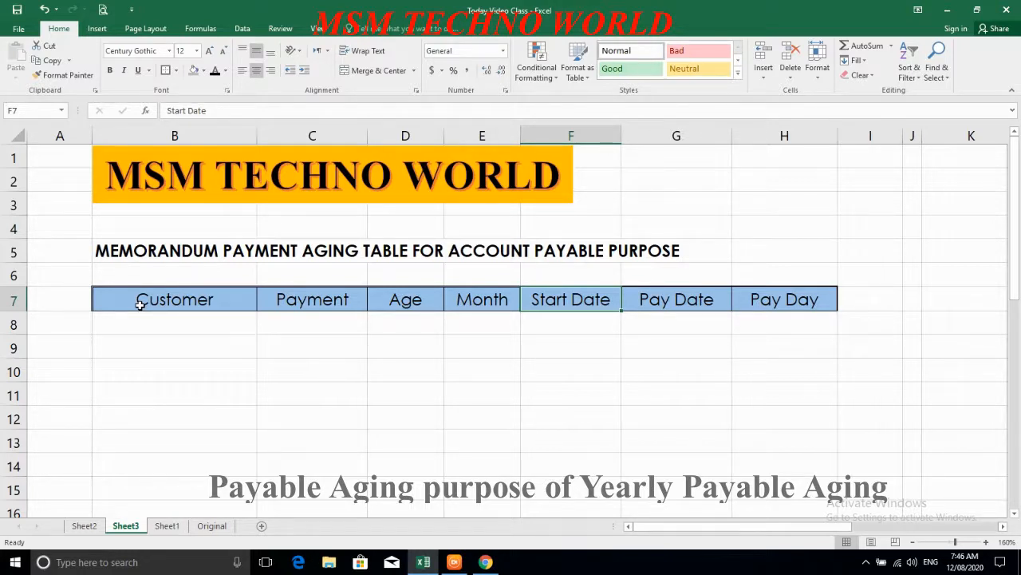
Step: Enter the sample payment amount 500000 in cell K7, beside the header row
key(Right)
key(Right)
key(Right)
key(Right)
key(Right)
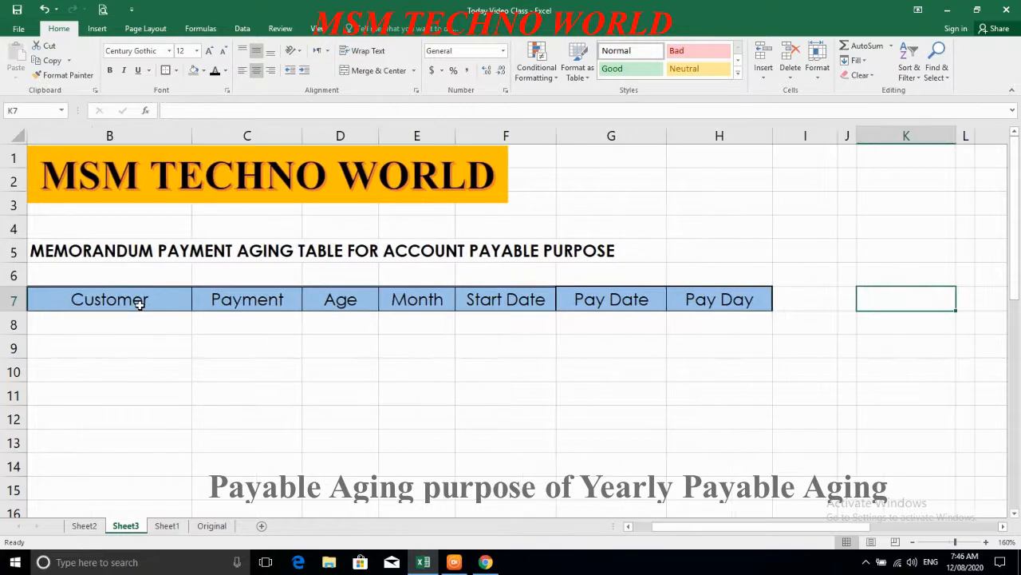
text(500000)
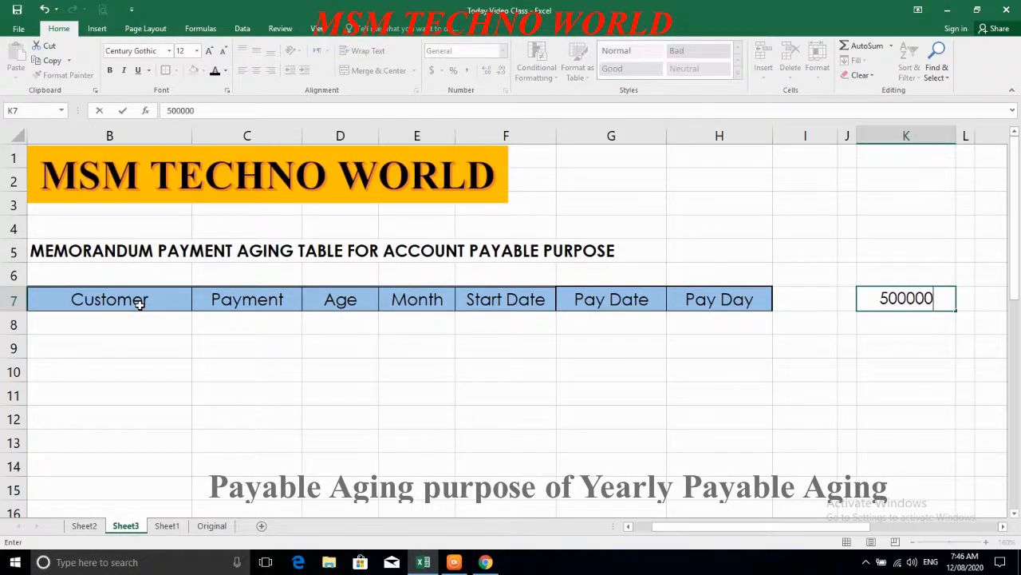
key(Return)
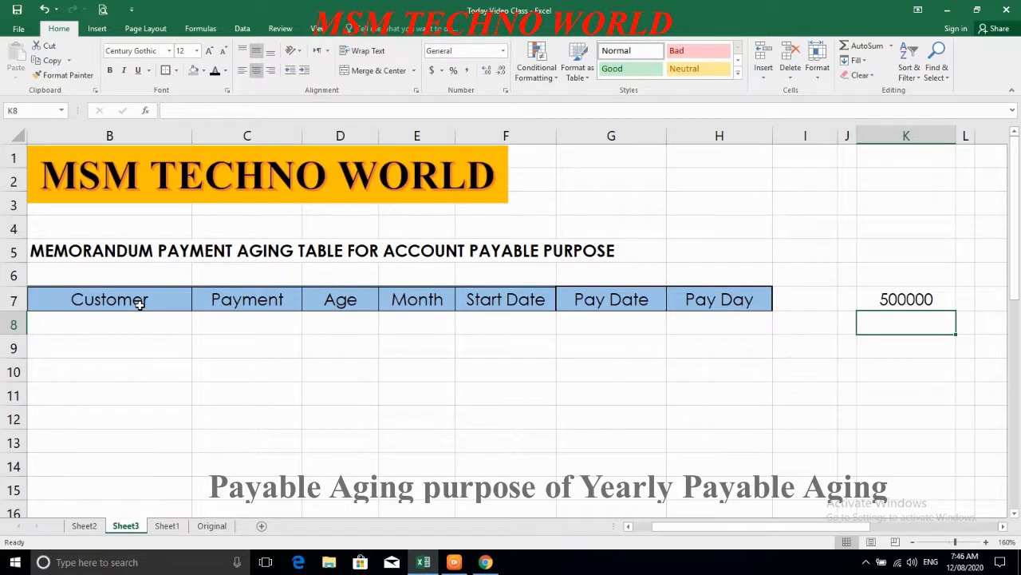
Step: Divide the sample amount into four parts in cell K8 with the formula =K7/4
text(=)
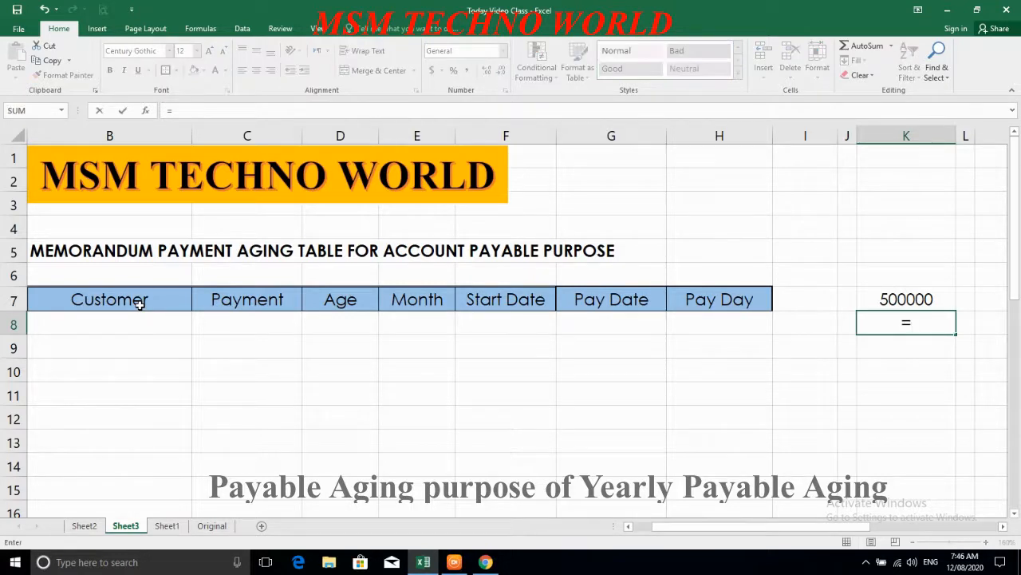
key(Up)
text(/4)
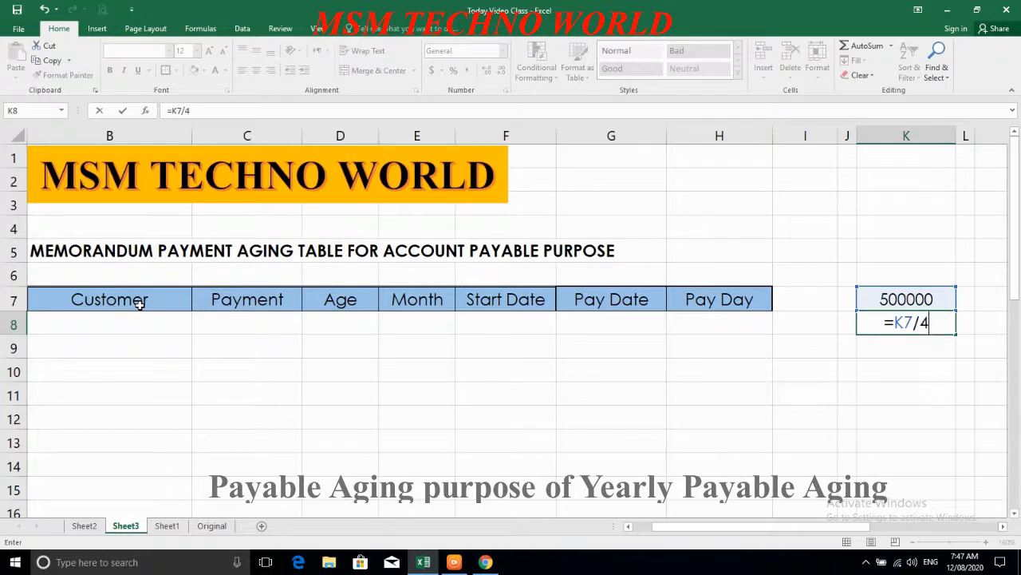
key(Return)
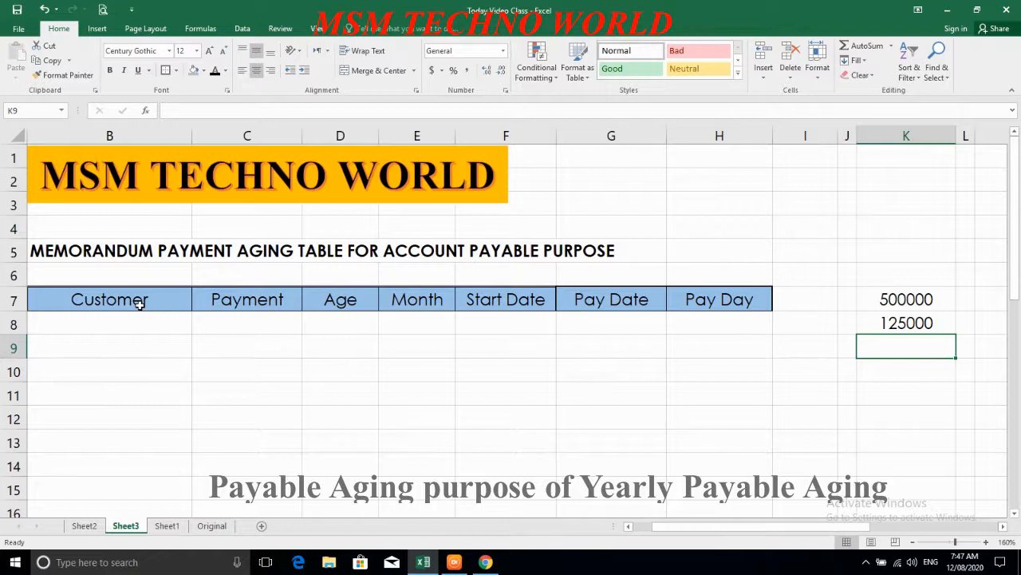
Step: Enter the age of 7 days in cell L8, next to the divided amount
key(Up)
key(Right)
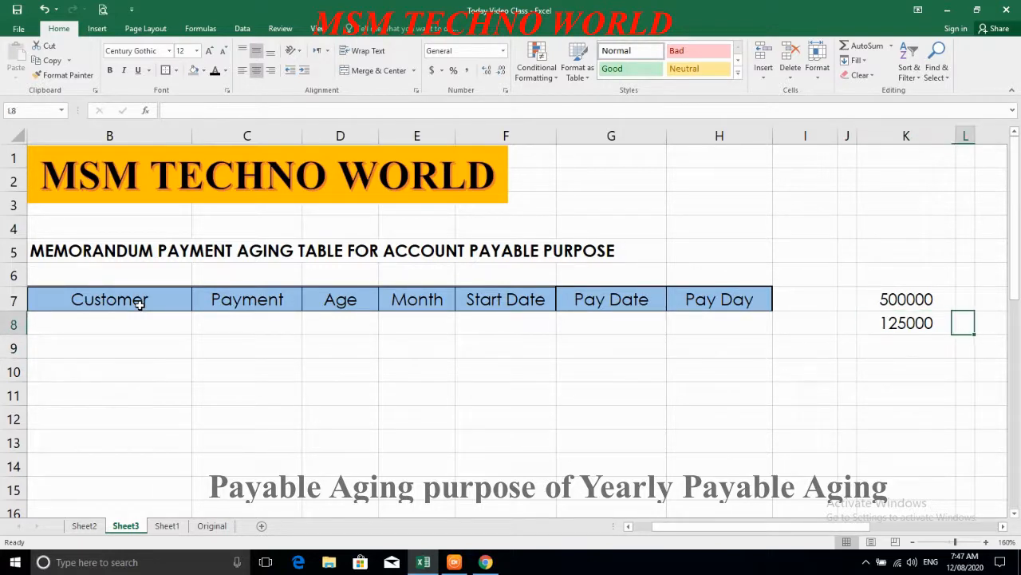
key(Right)
key(Left)
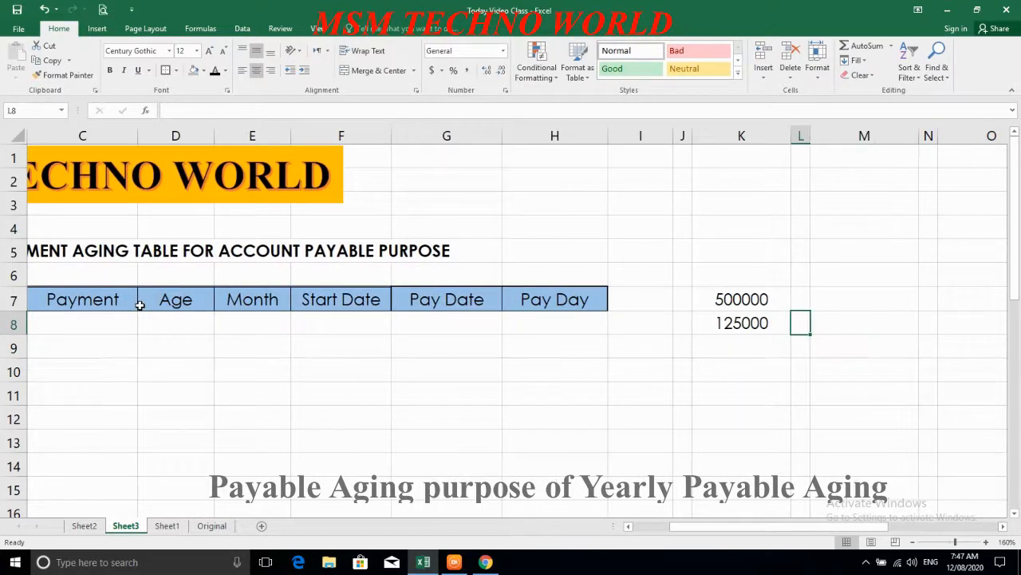
key(Right)
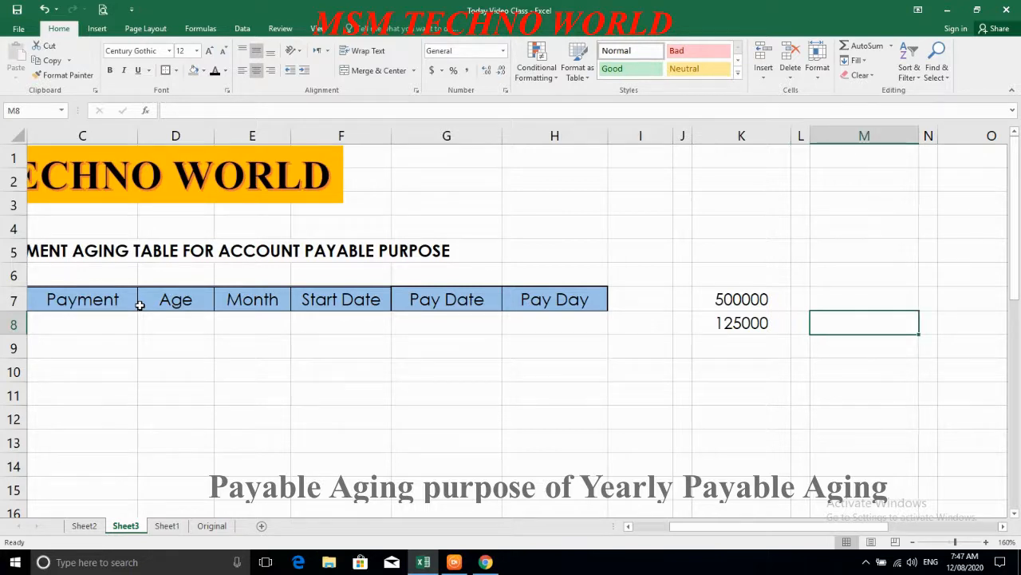
key(Left)
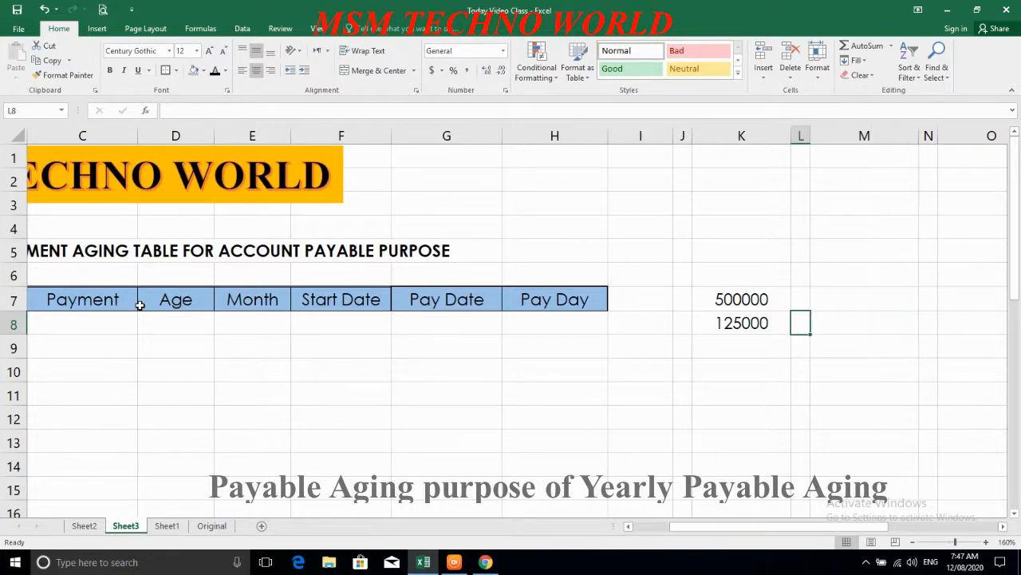
text(7)
key(Right)
text(=)
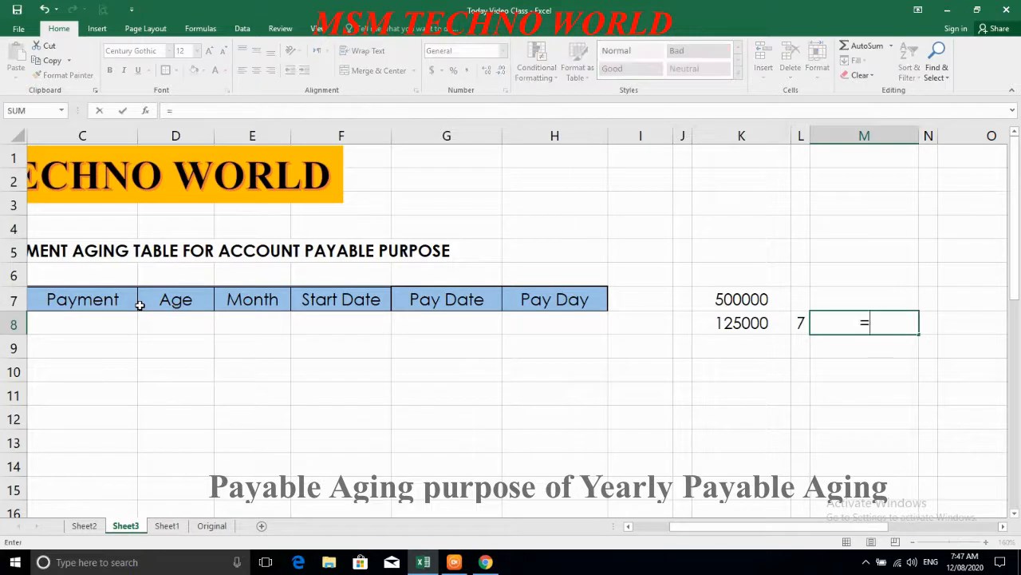
key(Left)
key(Left)
text(+)
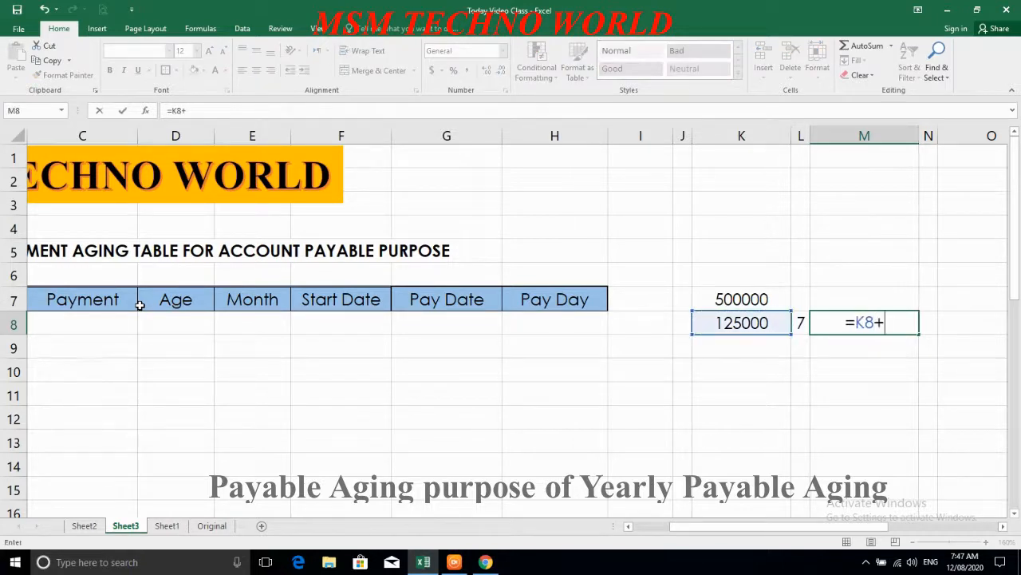
key(Left)
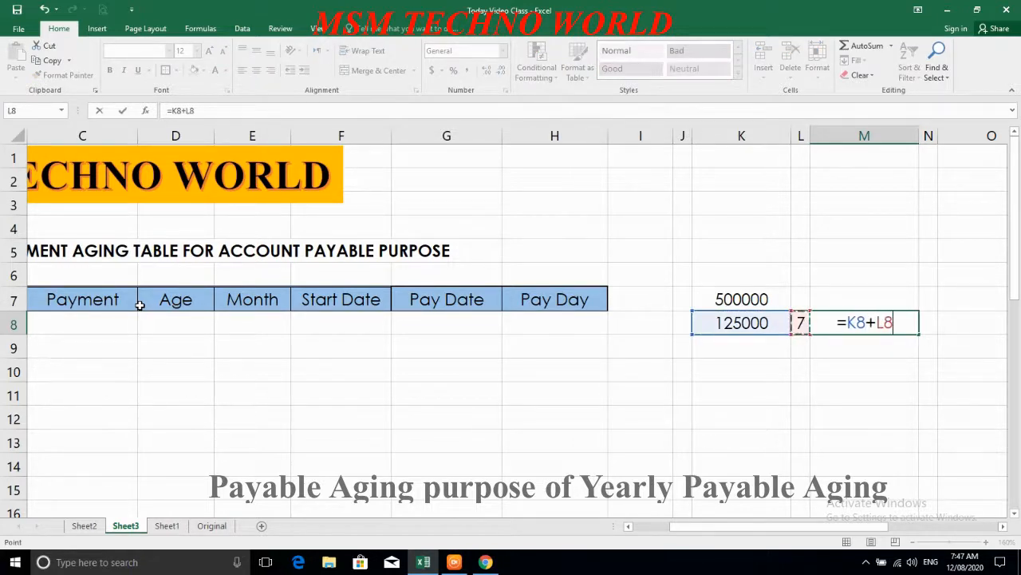
key(Escape)
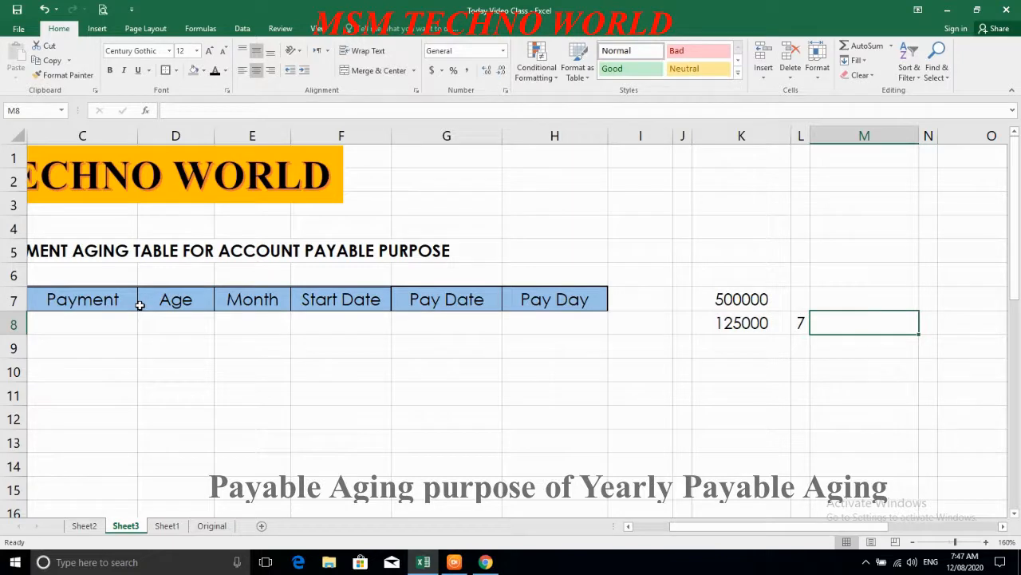
Step: Enter the start date 12/08/2020 in cell M7
key(Up)
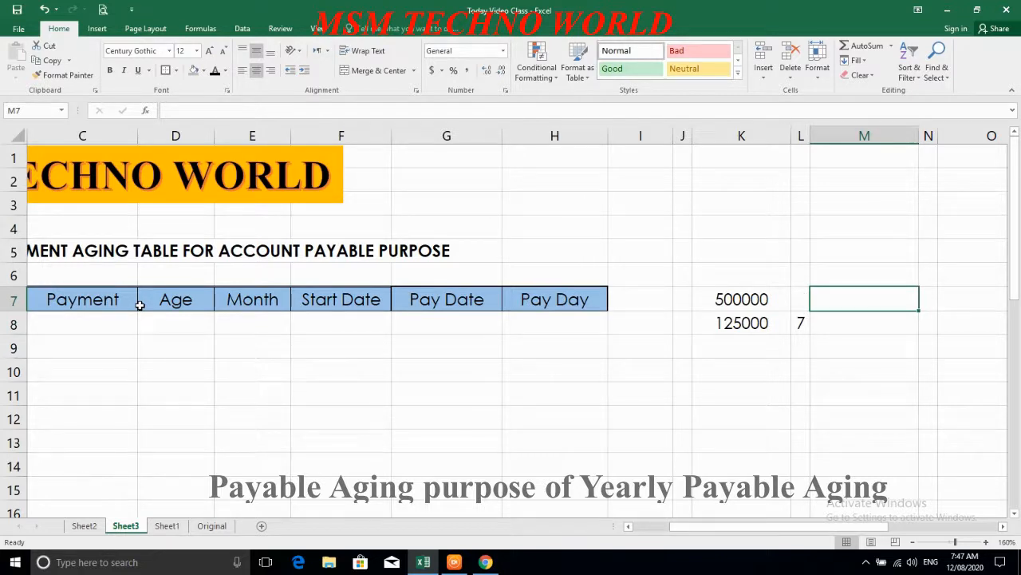
text(12/08)
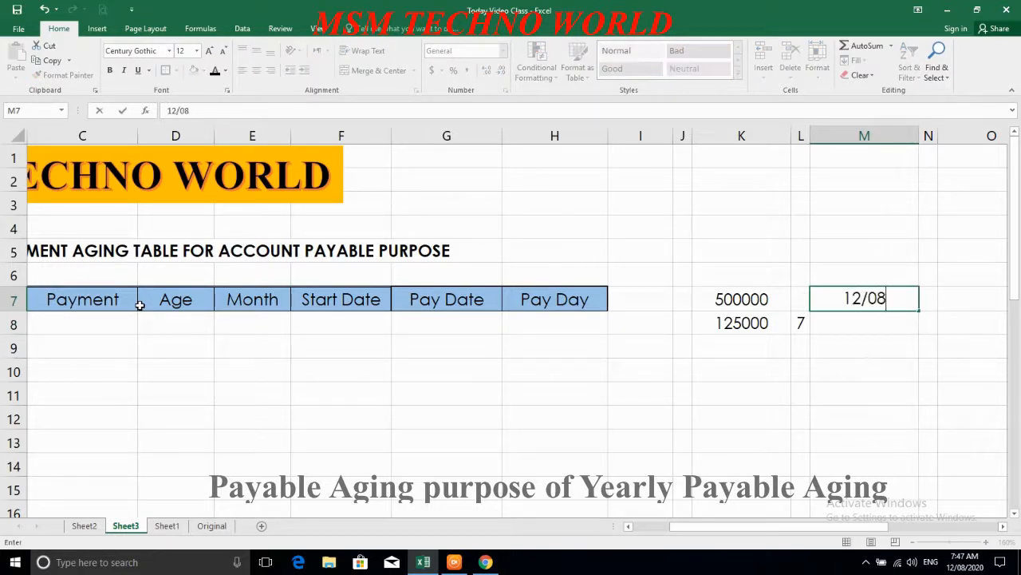
text(/2020)
key(Return)
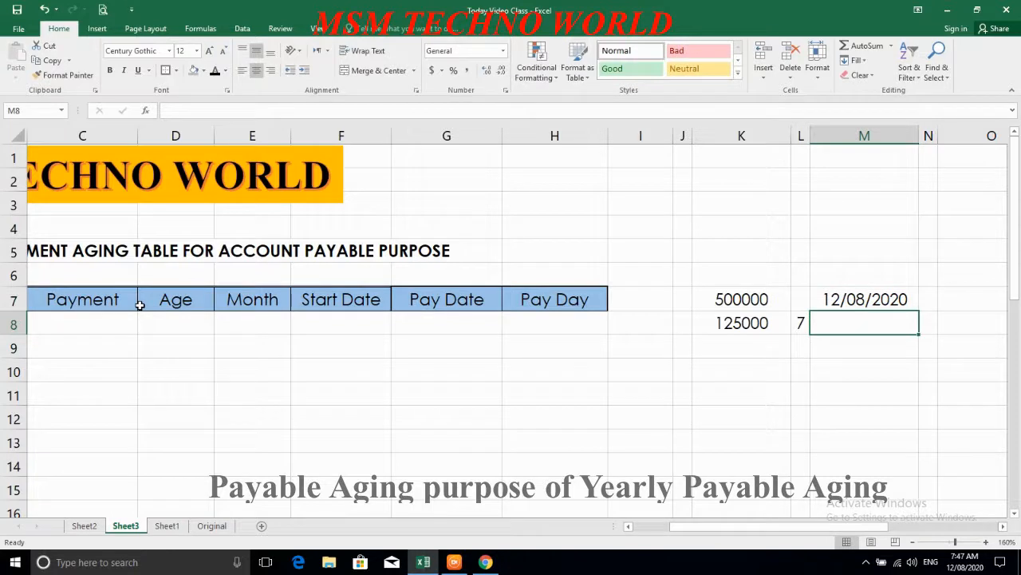
Step: Add the age in days to the start date in cell M8 with the formula =M7+L8
text(=)
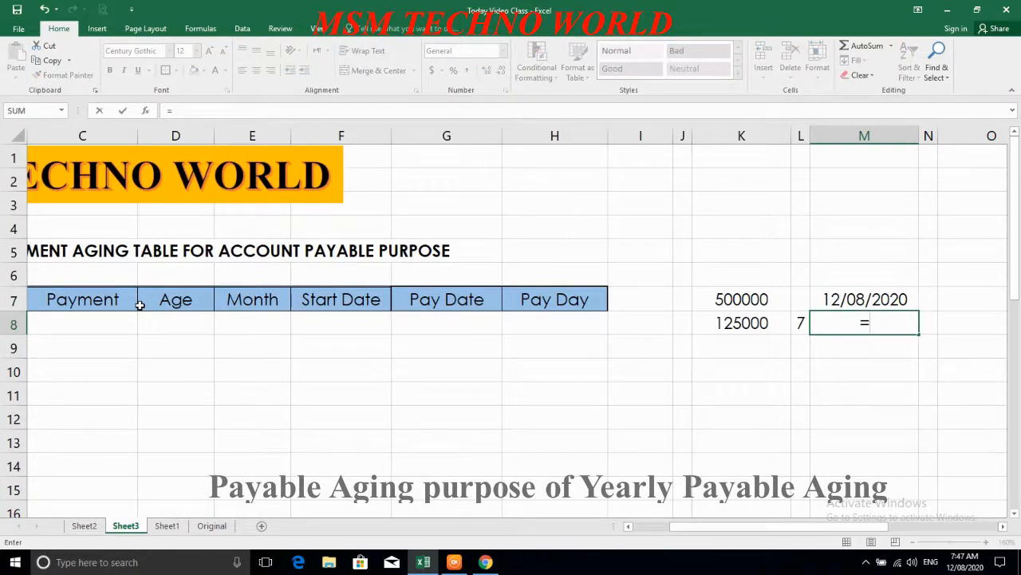
key(Up)
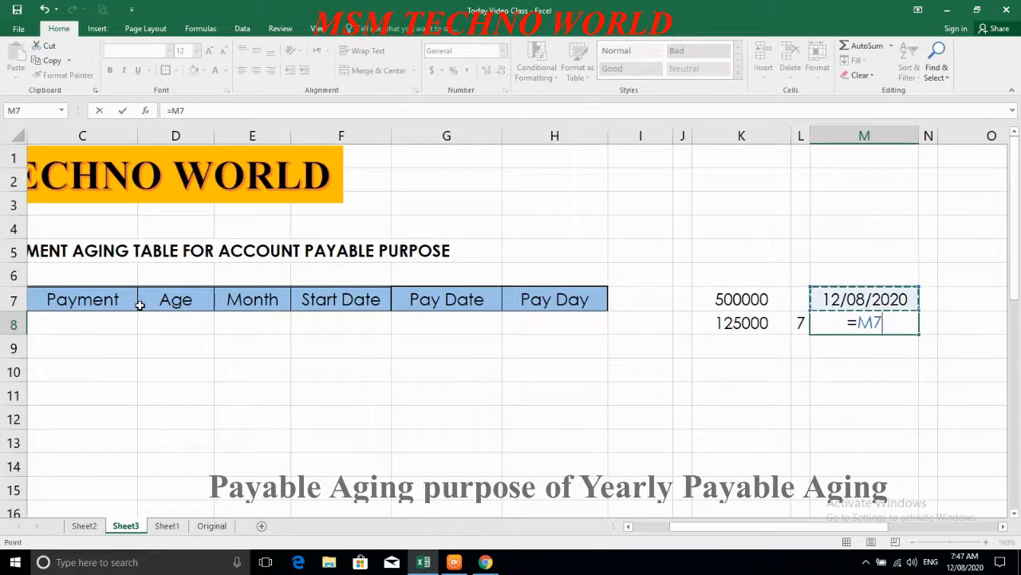
text(+)
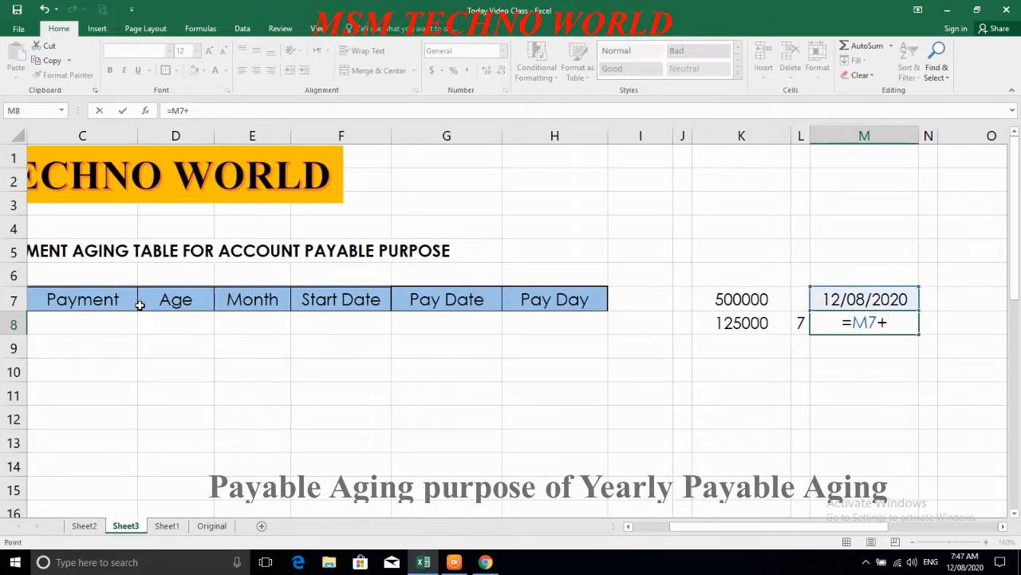
key(Left)
key(Return)
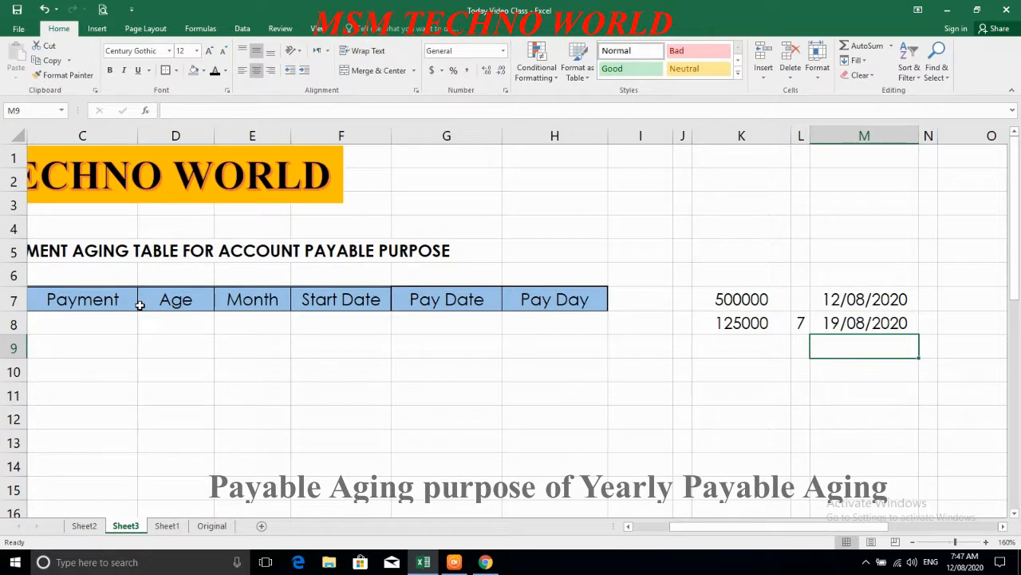
Step: Calculate the next pay date in cell M9 with the formula =M8+L8
text(=)
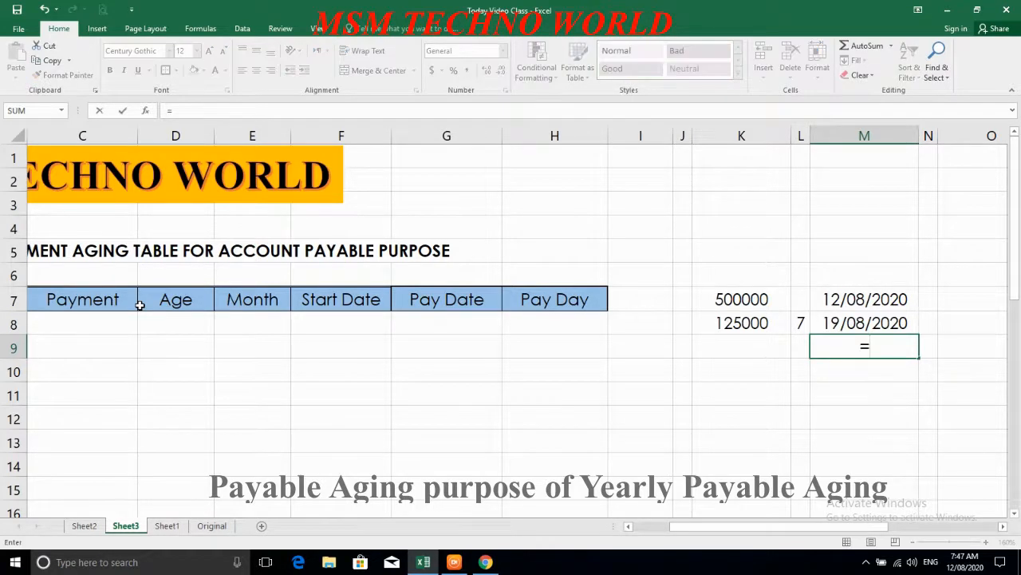
key(Up)
text(+)
key(Up)
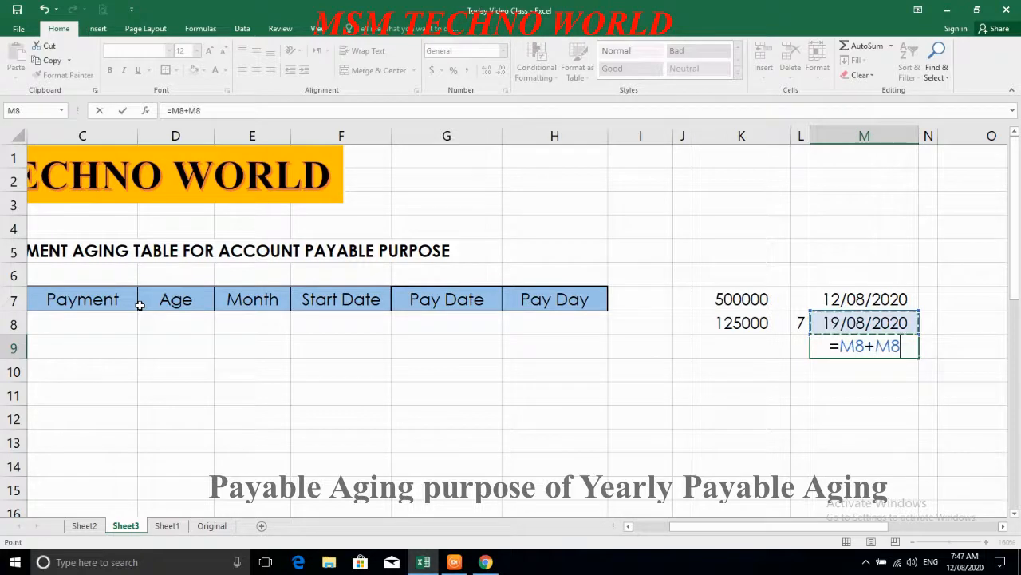
key(Left)
key(Return)
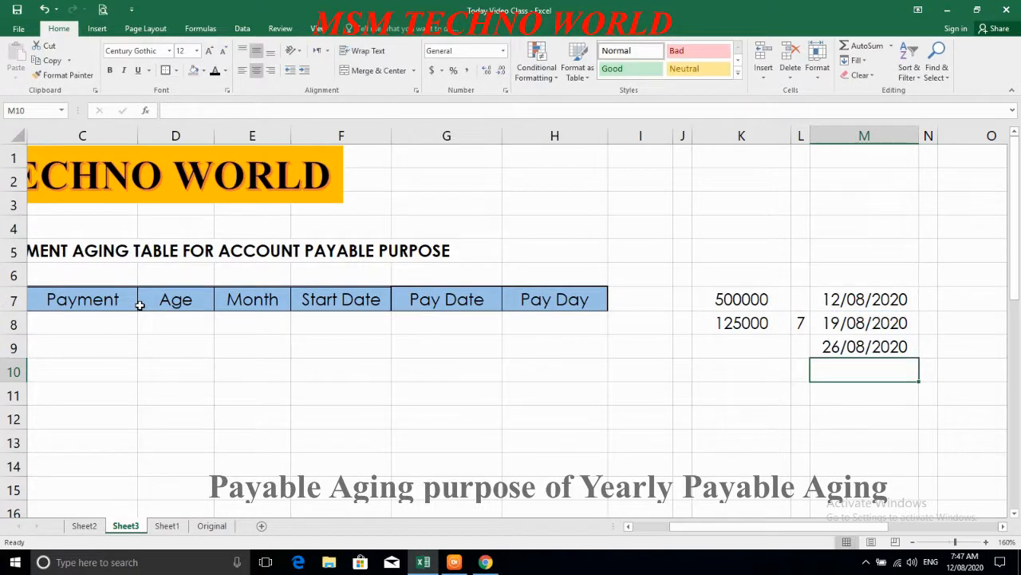
Step: Calculate the following pay date in cell M10 by adding the age of 7 days to the date in M9
text(=)
key(Up)
text(+)
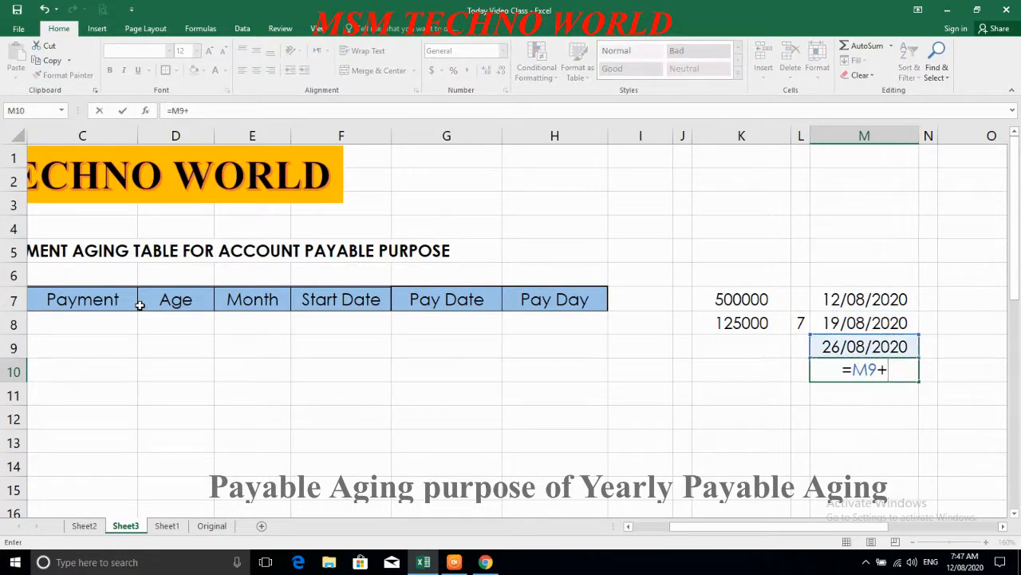
key(Up)
key(Left)
key(Return)
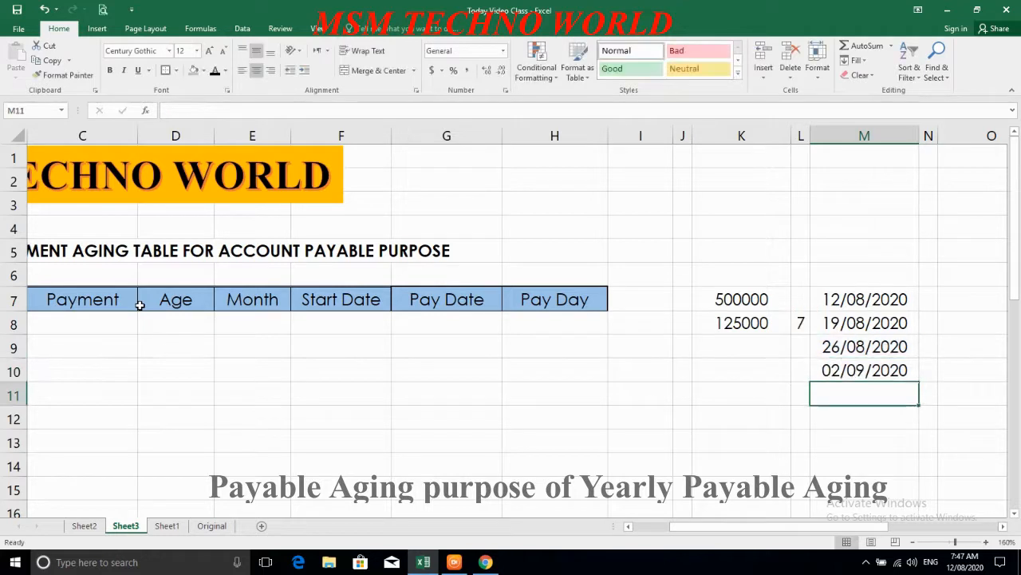
Step: Shade the sample dates in M7:M10 with a grey fill
key(Up)
key(Up)
key(Up)
key(Up)
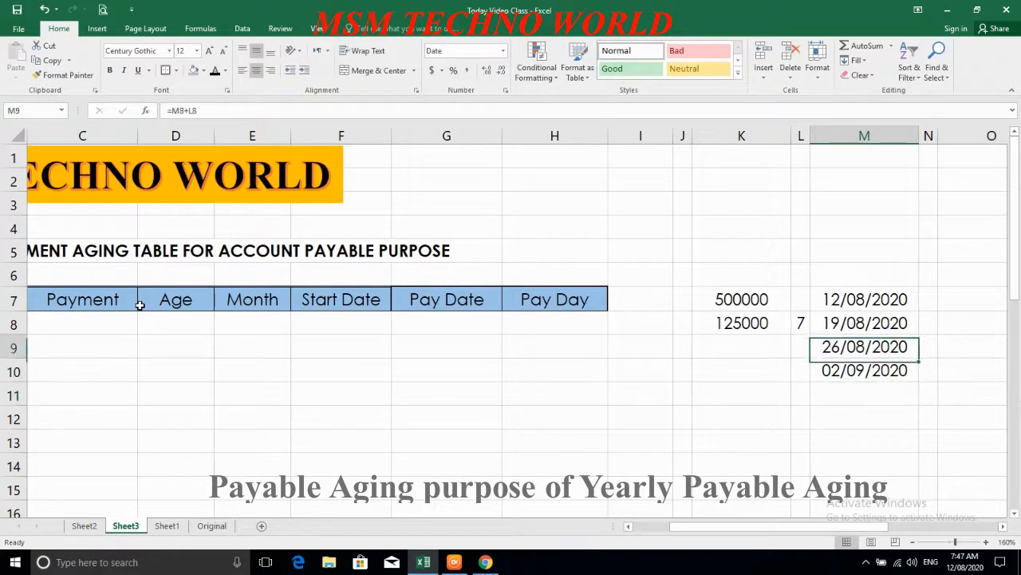
key(shift+Down)
key(shift+Down)
key(shift+Down)
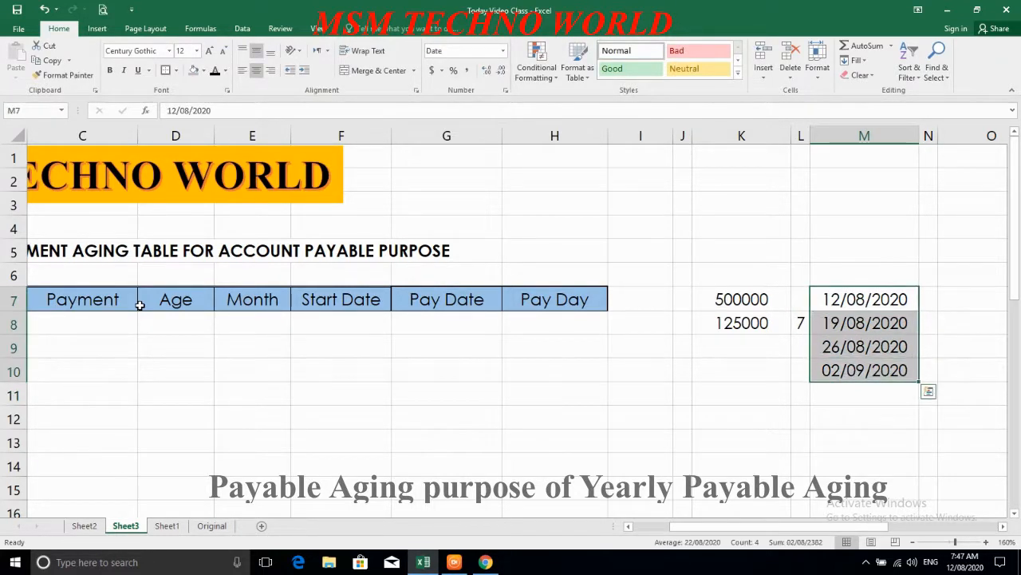
click(192, 72)
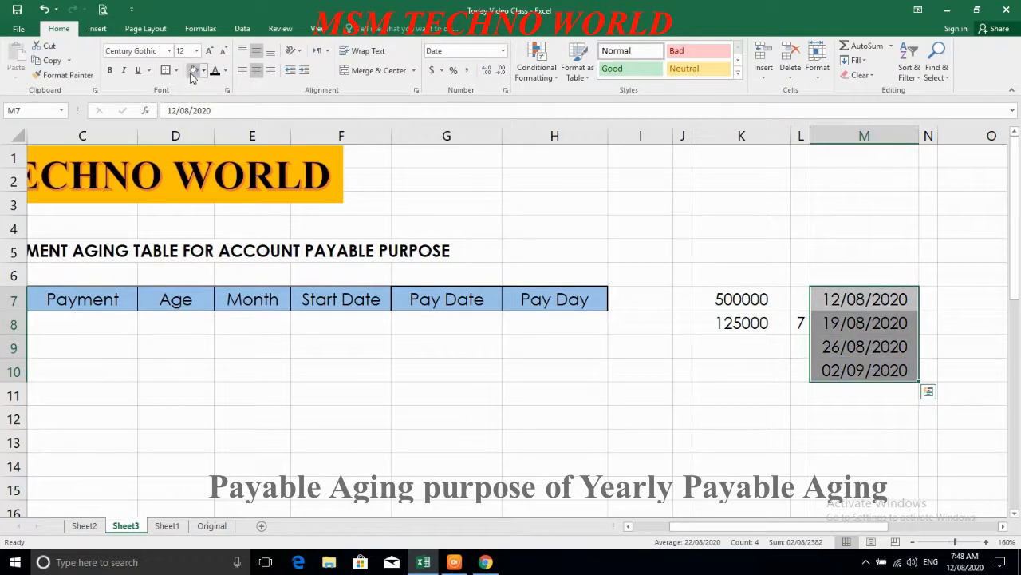
Step: Go back to the aging table and look over the Customer, Age and Month cells in row 8
key(Left)
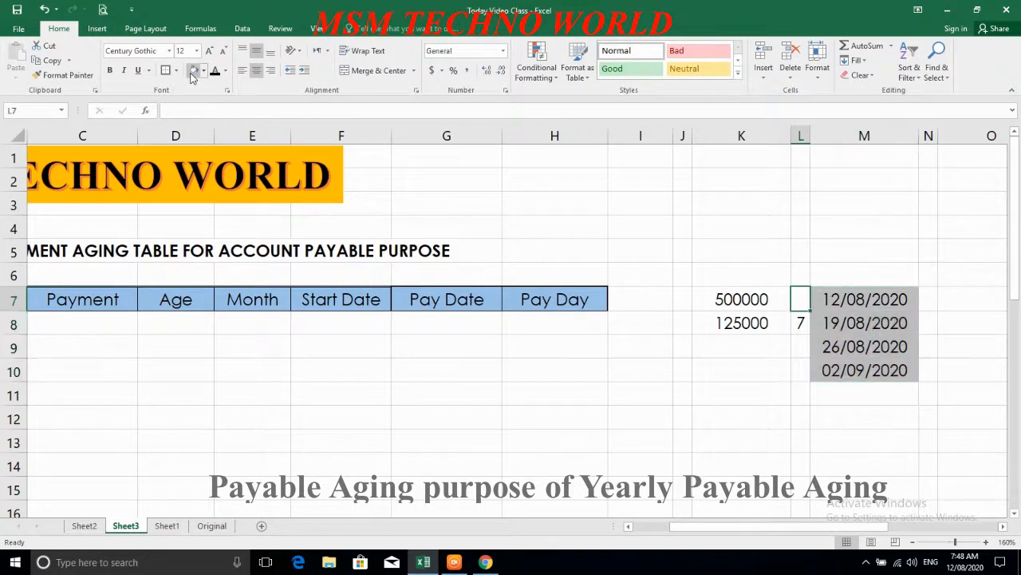
key(Home)
key(Down)
key(Right)
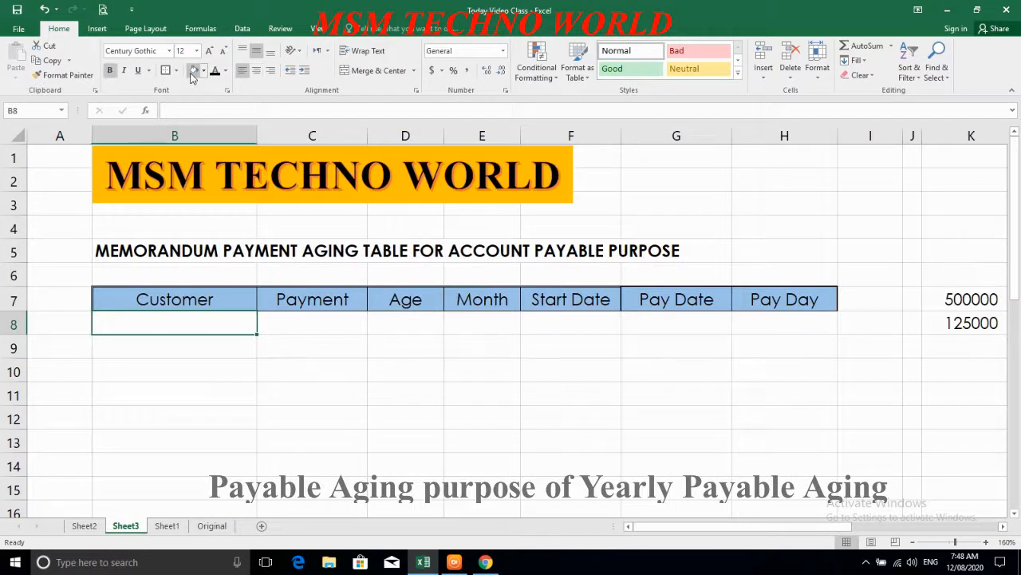
key(Right)
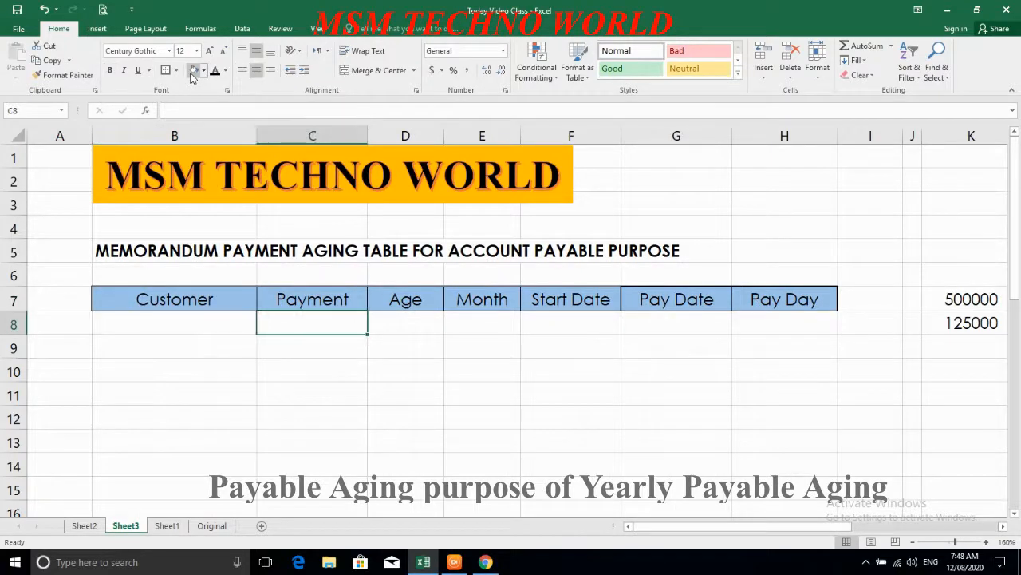
key(Right)
key(Right)
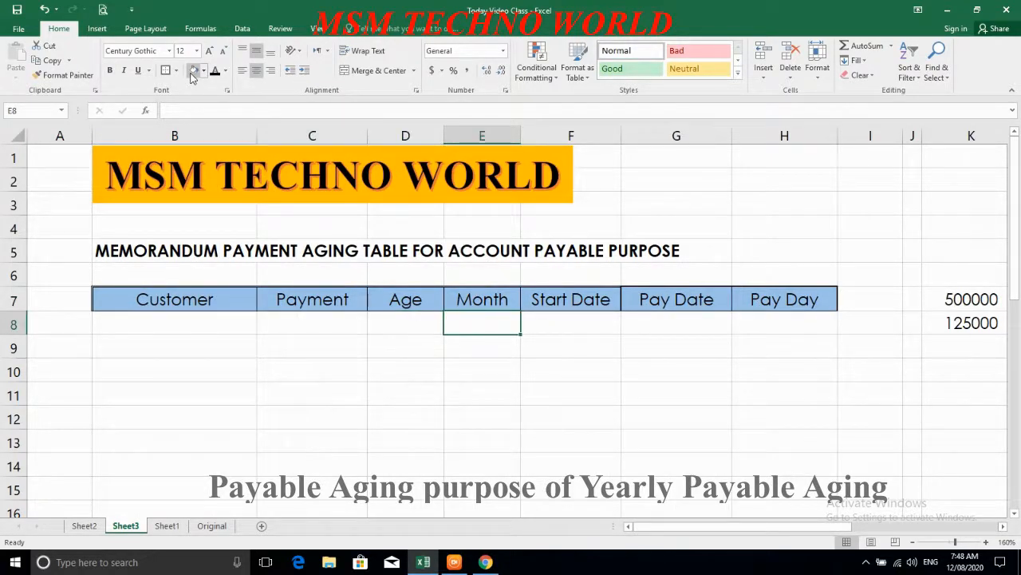
key(Left)
key(Left)
key(Left)
key(Left)
key(Right)
key(Right)
key(Left)
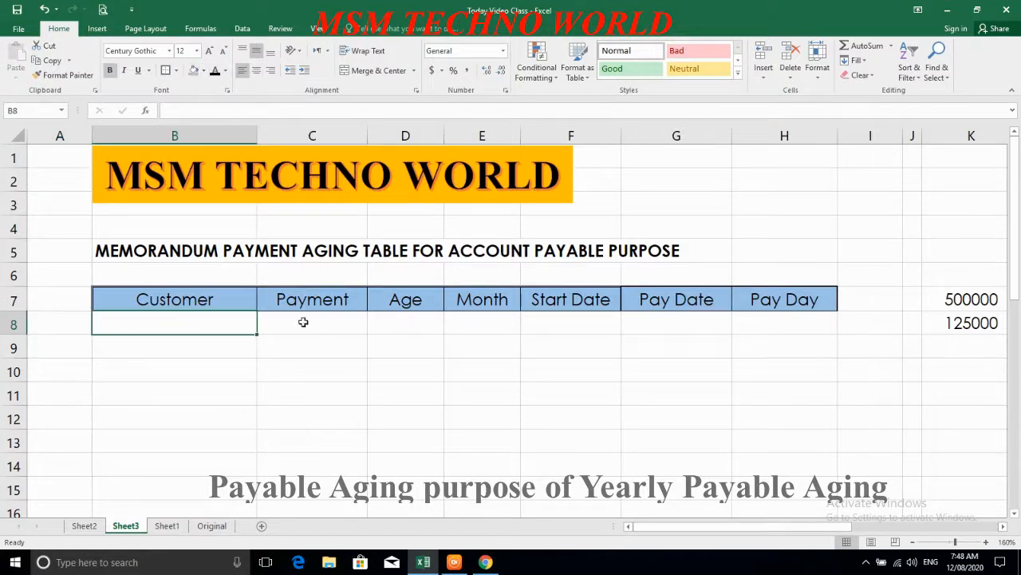
ctrl+click(391, 319)
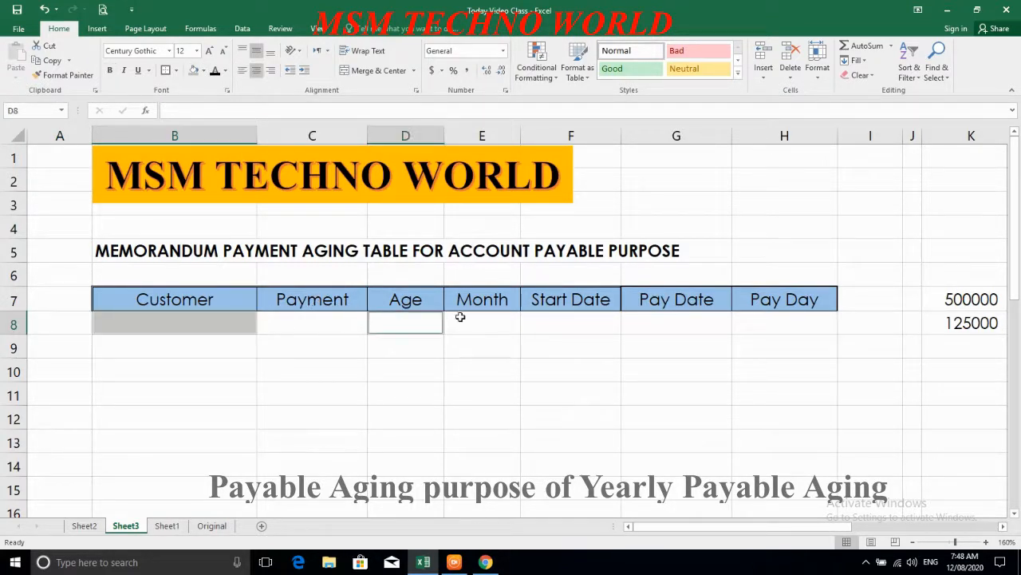
ctrl+click(492, 319)
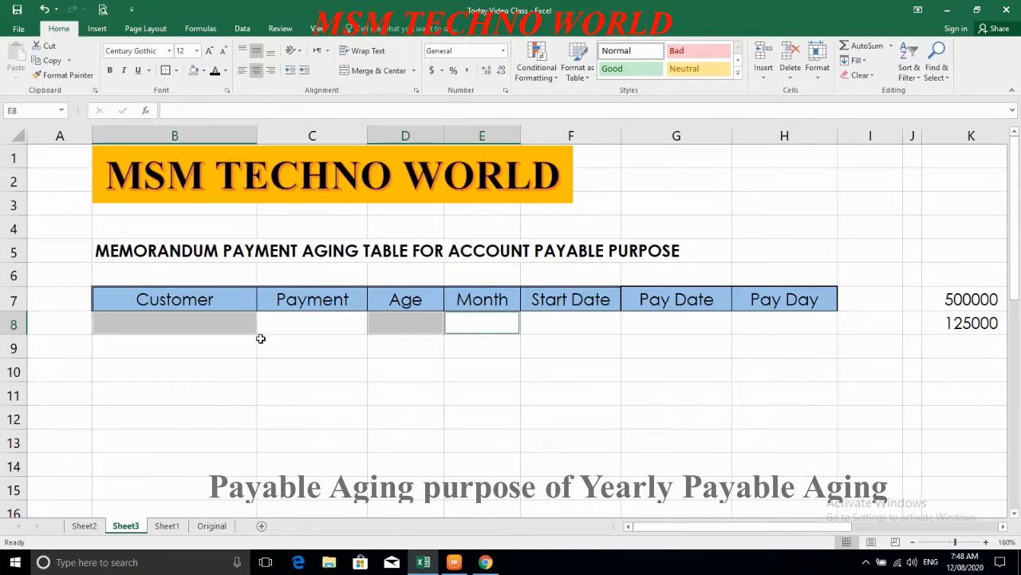
click(175, 326)
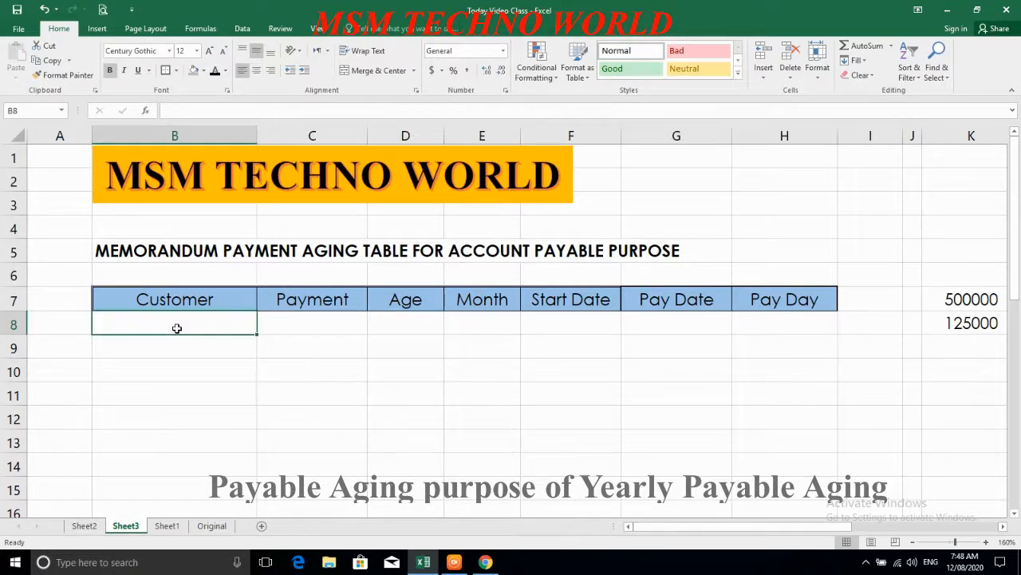
Step: Review the Customer, Age Days and Months lists on Sheet2
click(87, 528)
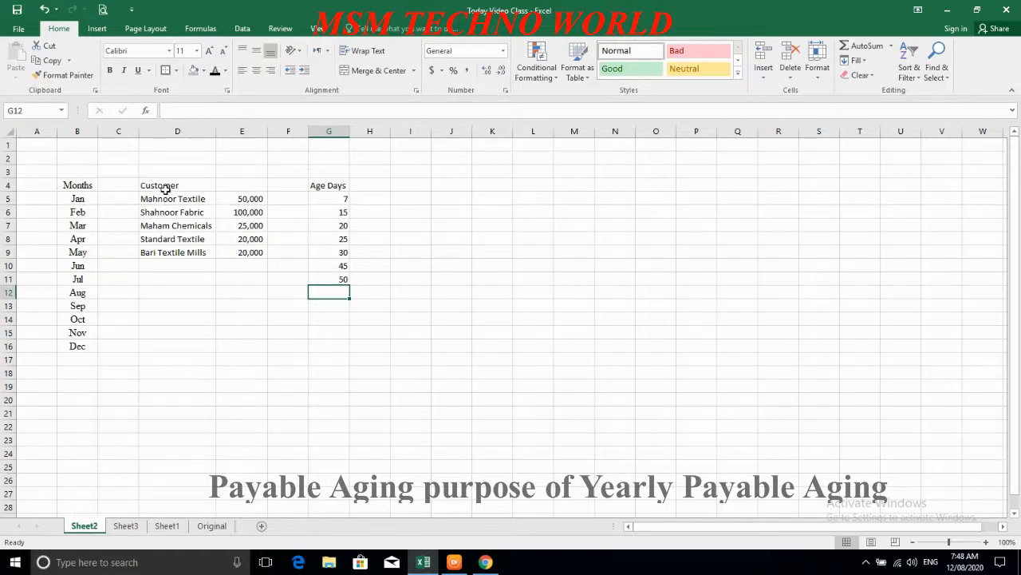
drag(167, 189, 165, 249)
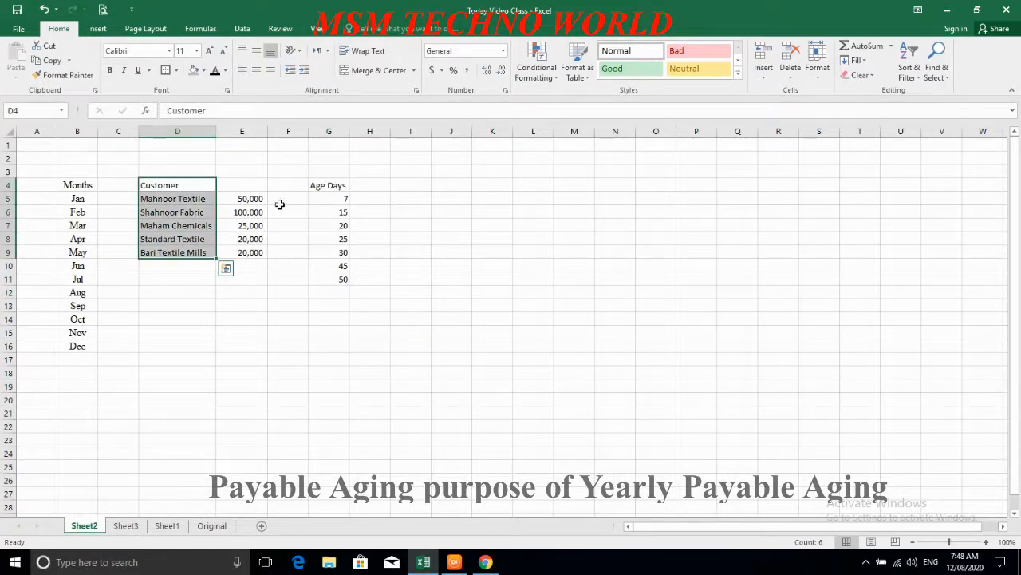
drag(317, 185, 330, 272)
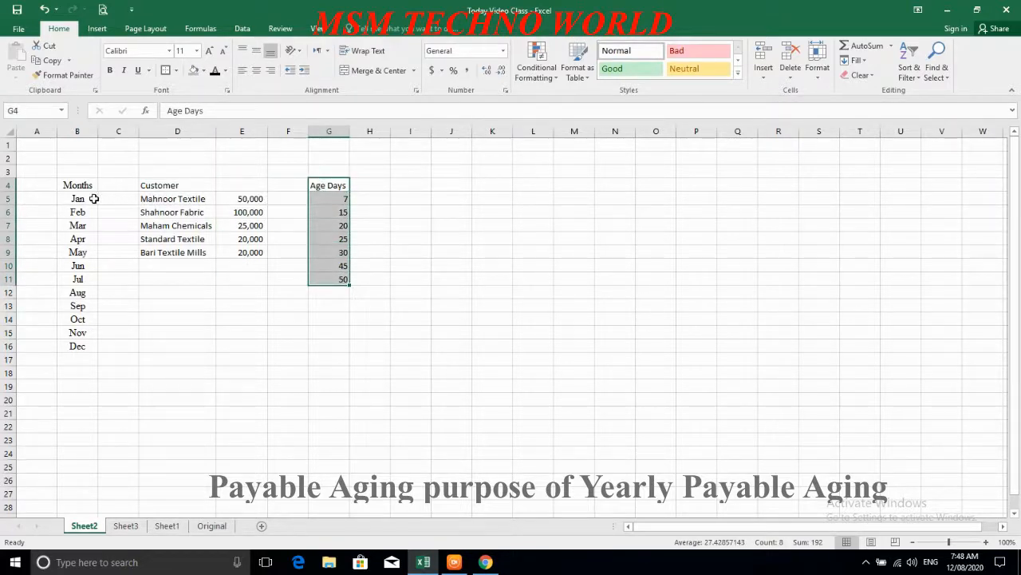
drag(77, 189, 82, 345)
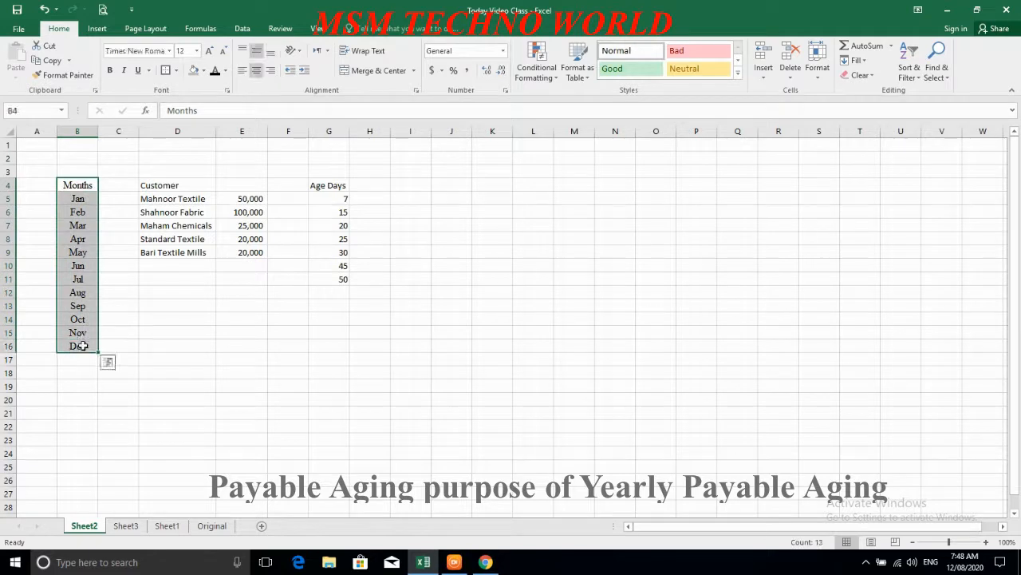
Step: Add List data validation to the Customer cell B8 on Sheet3, using the customer names in Sheet2 D5:D9 as the source
click(126, 527)
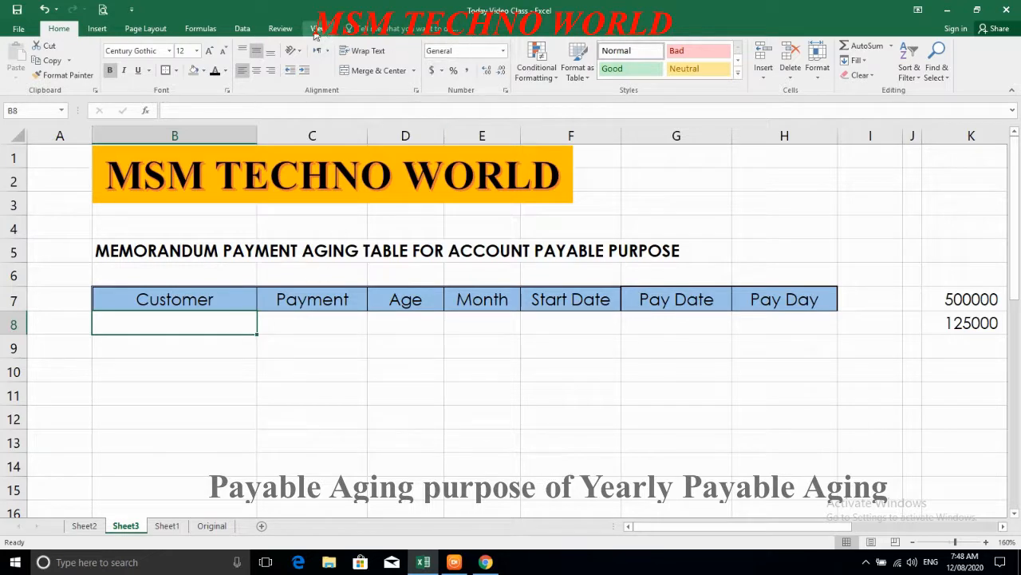
click(242, 29)
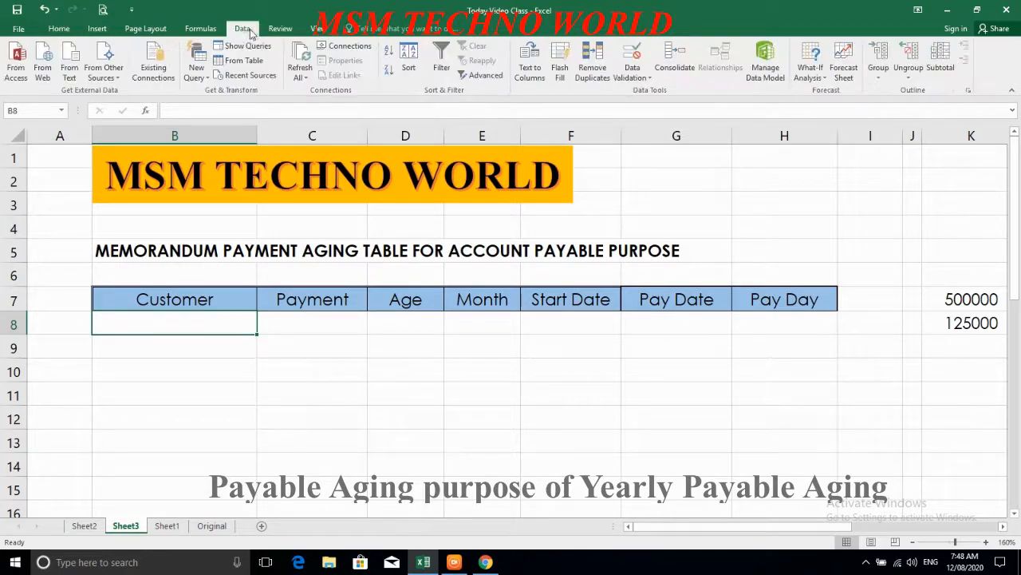
click(641, 79)
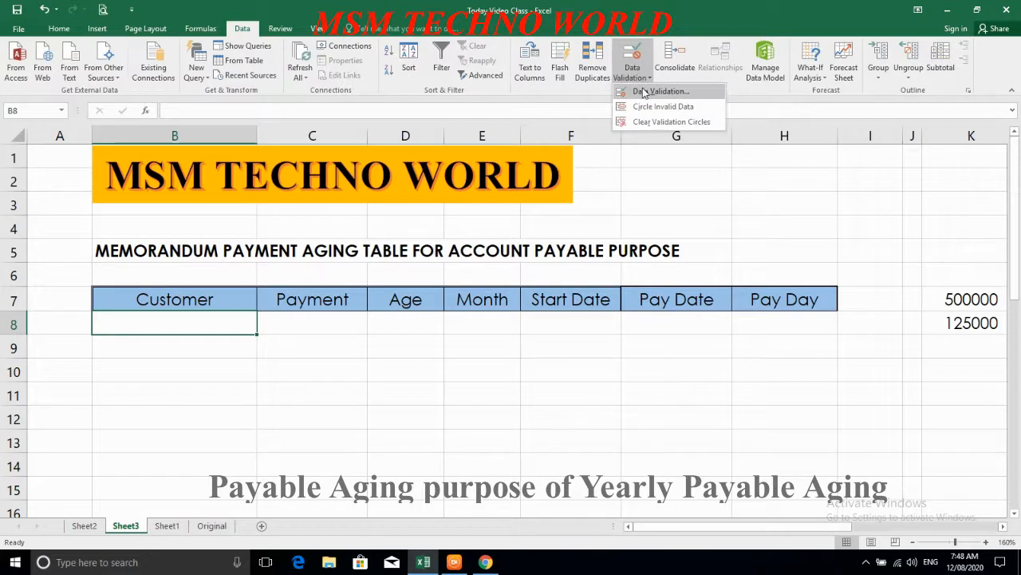
click(645, 91)
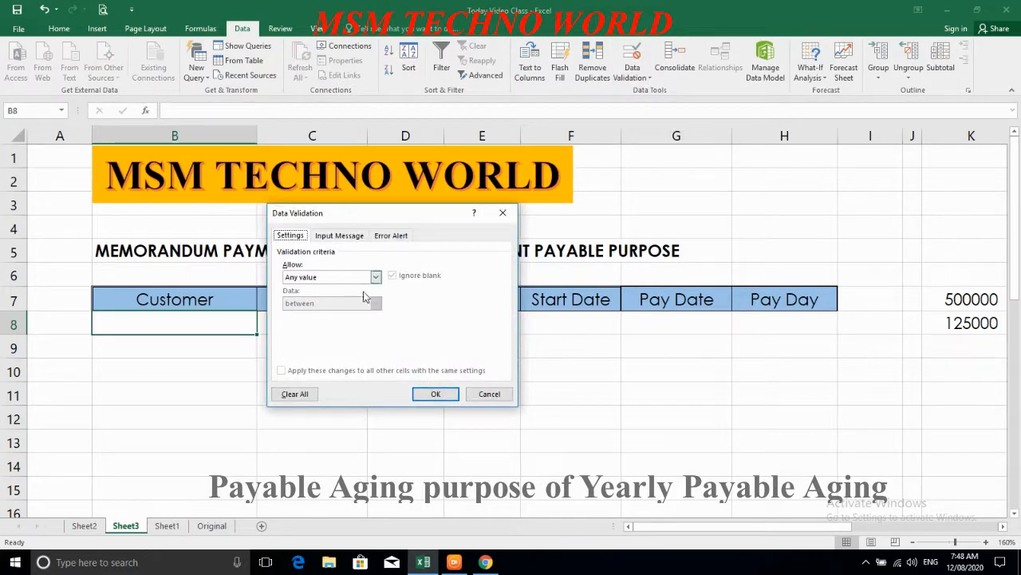
click(358, 279)
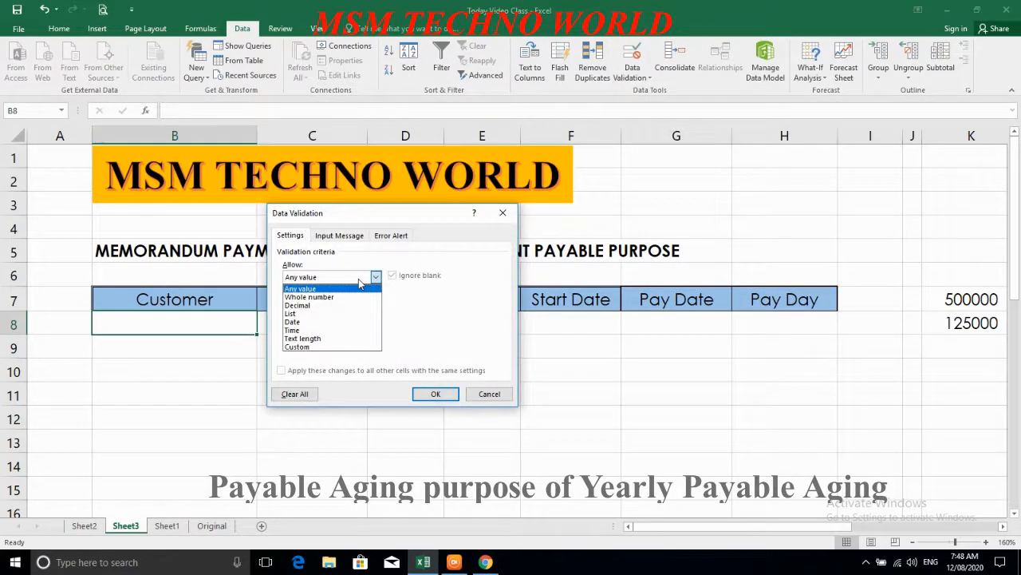
click(299, 313)
click(319, 328)
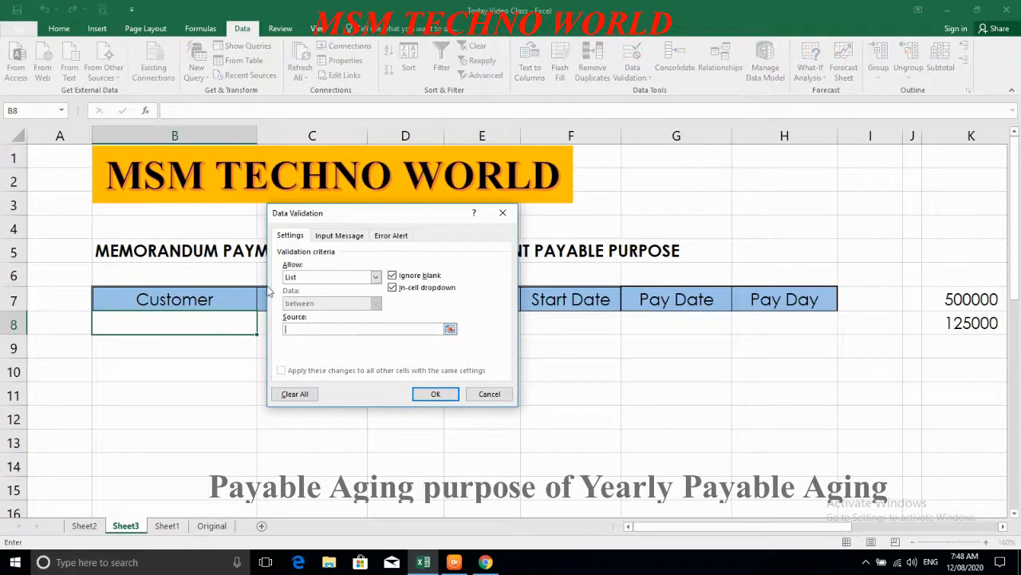
click(82, 526)
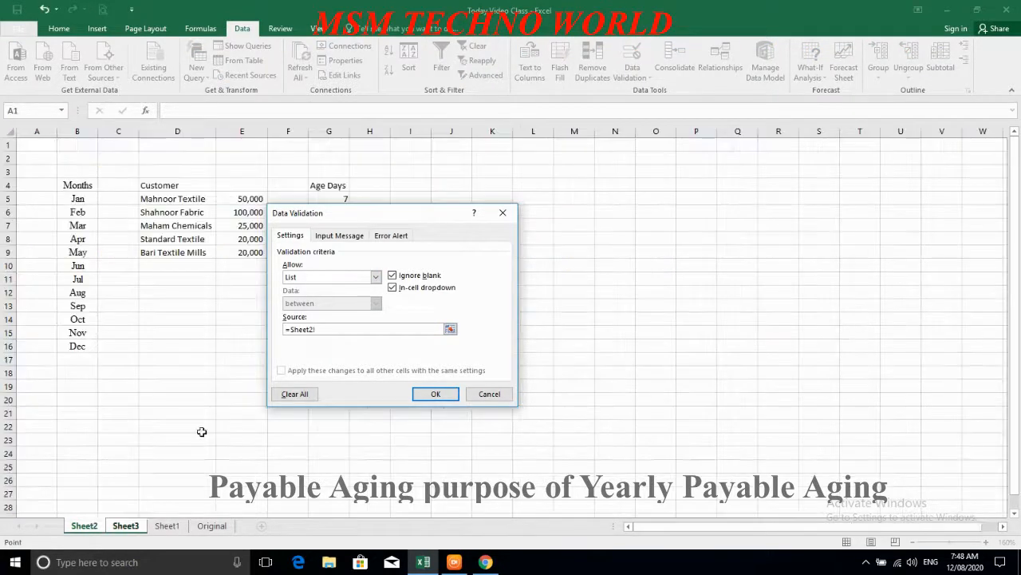
click(165, 198)
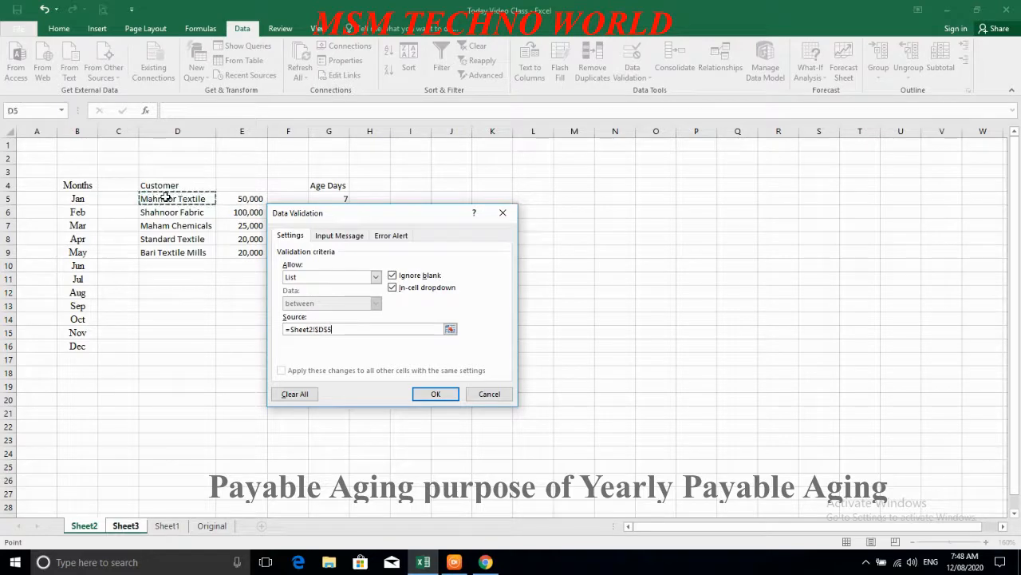
drag(165, 198, 166, 252)
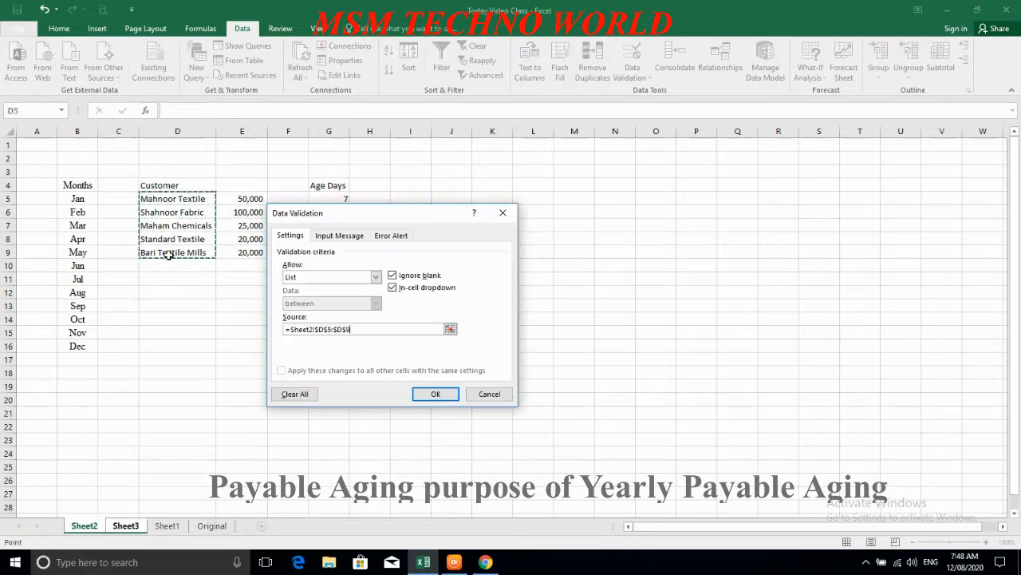
click(435, 394)
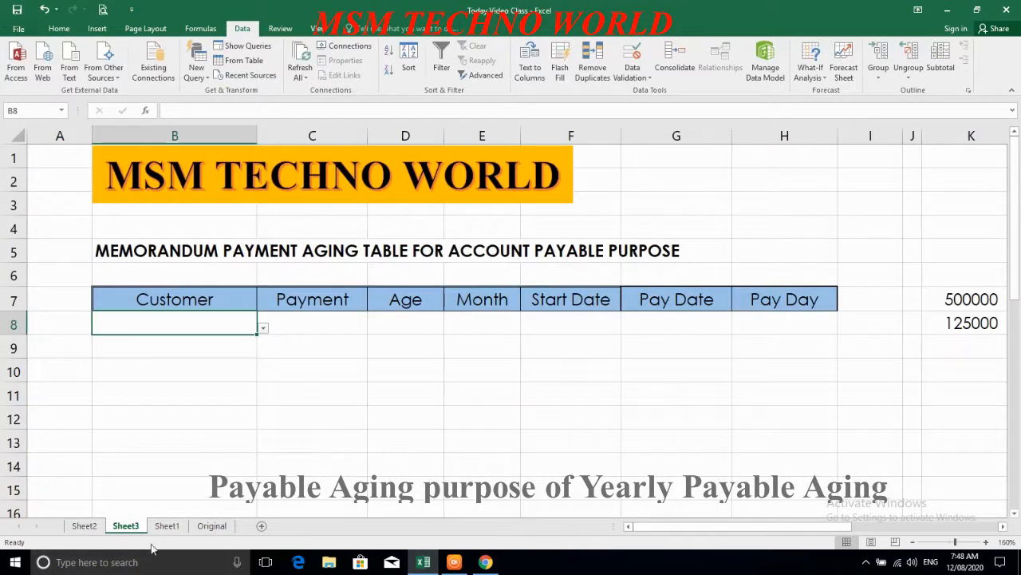
Step: Check the customer drop-down in B8 and copy its validation down through B12
click(263, 330)
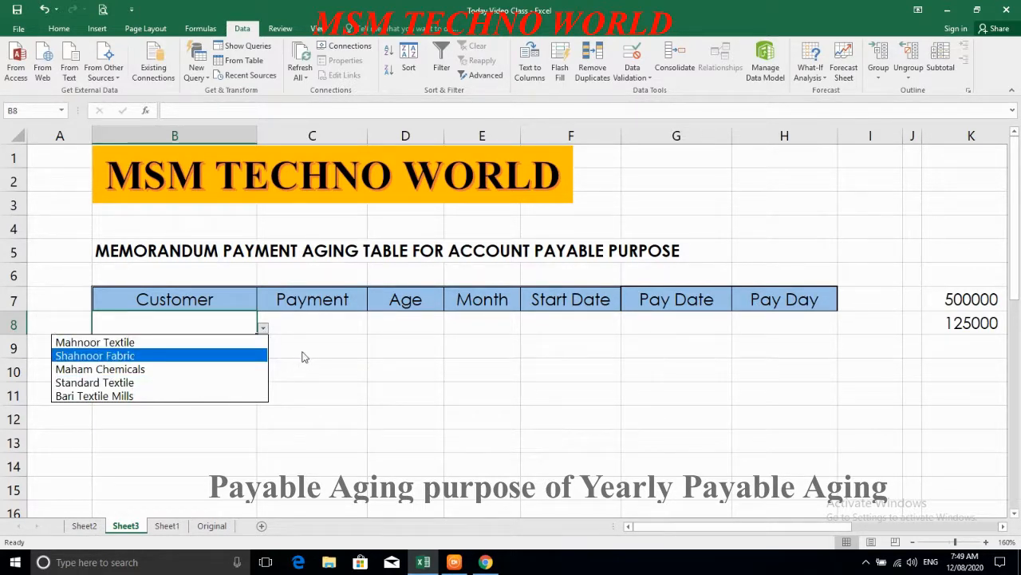
key(Escape)
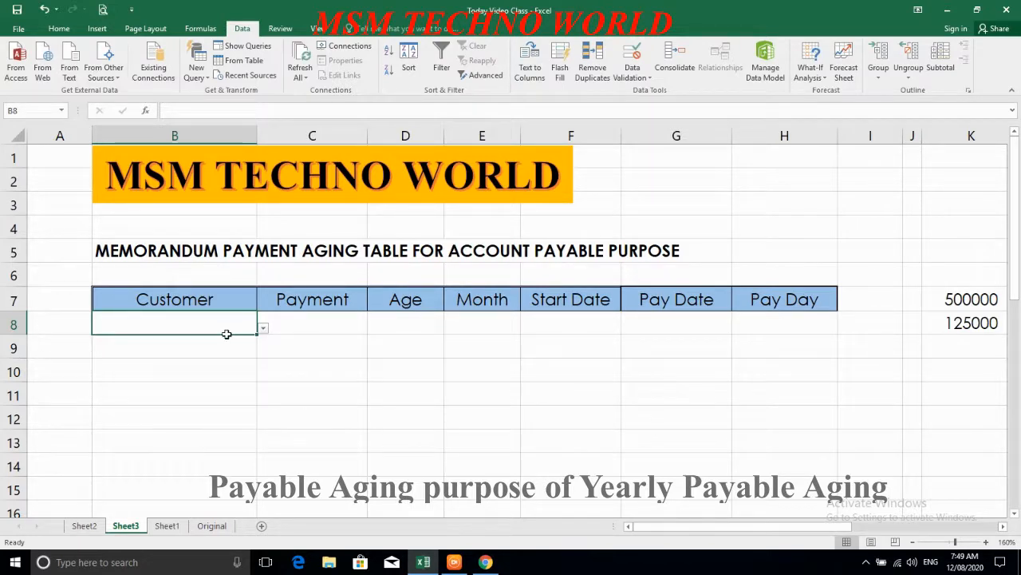
drag(227, 334, 226, 413)
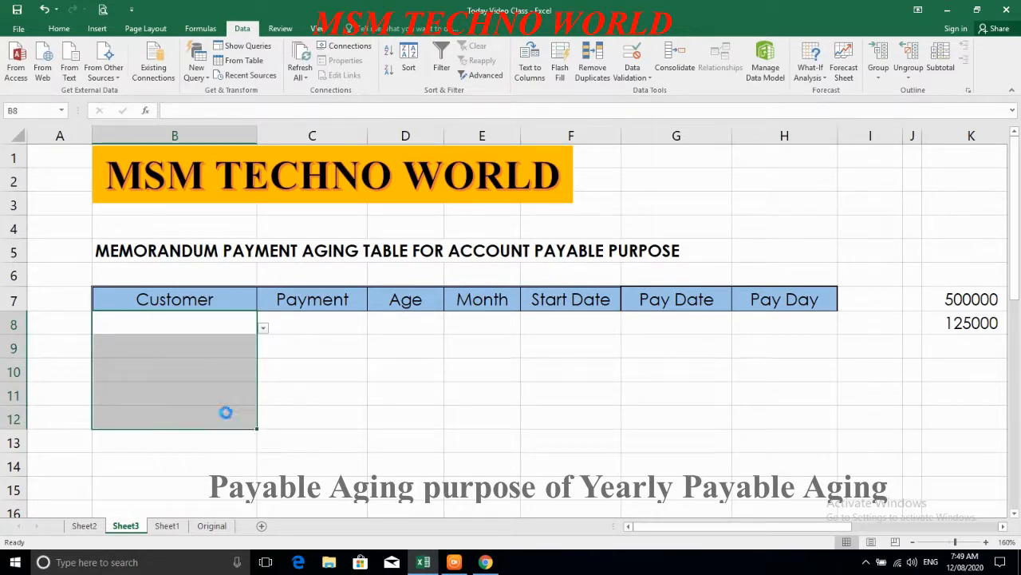
click(225, 348)
click(227, 372)
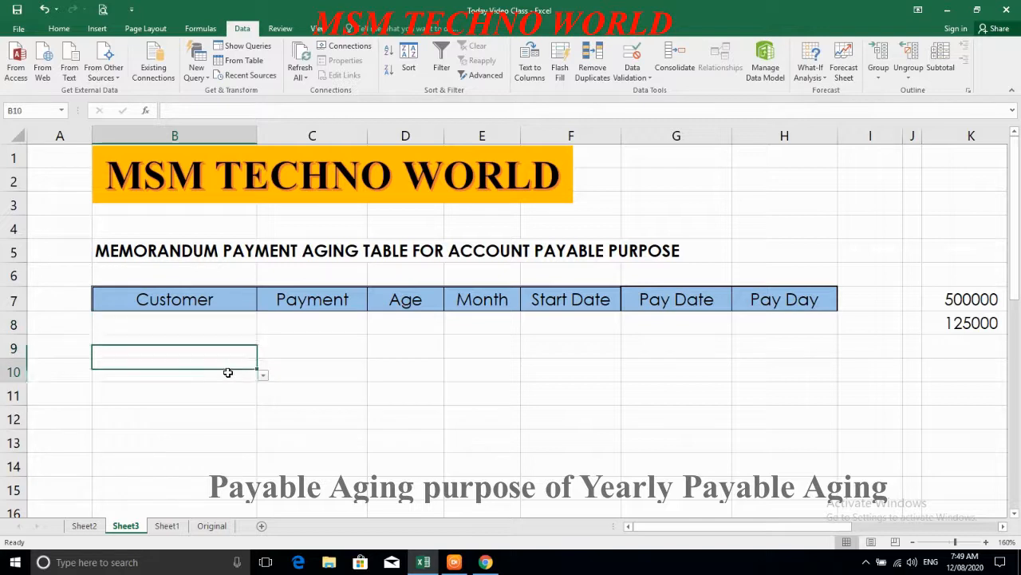
Step: Format the table body B8:H13 with double-line left, right and bottom borders and solid single-line inside borders
mouse_move(141, 322)
mouse_down()
mouse_move(149, 395)
mouse_move(802, 450)
mouse_up()
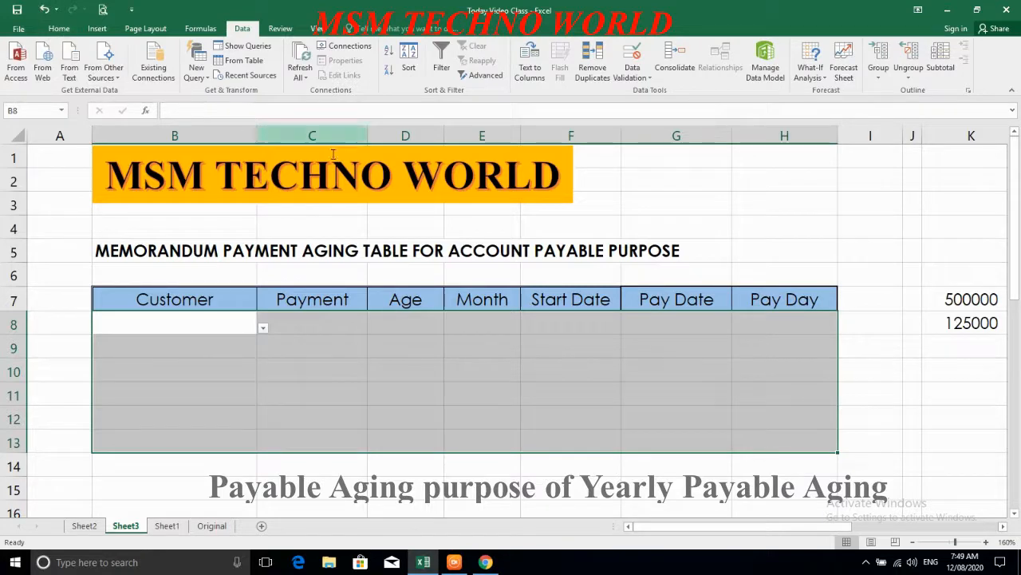
key(ctrl+1)
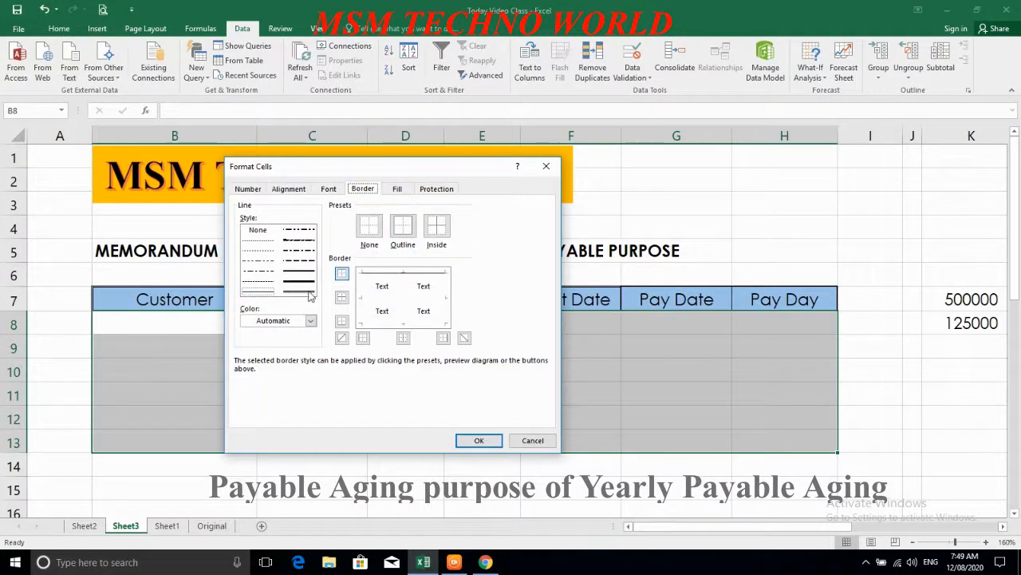
click(341, 320)
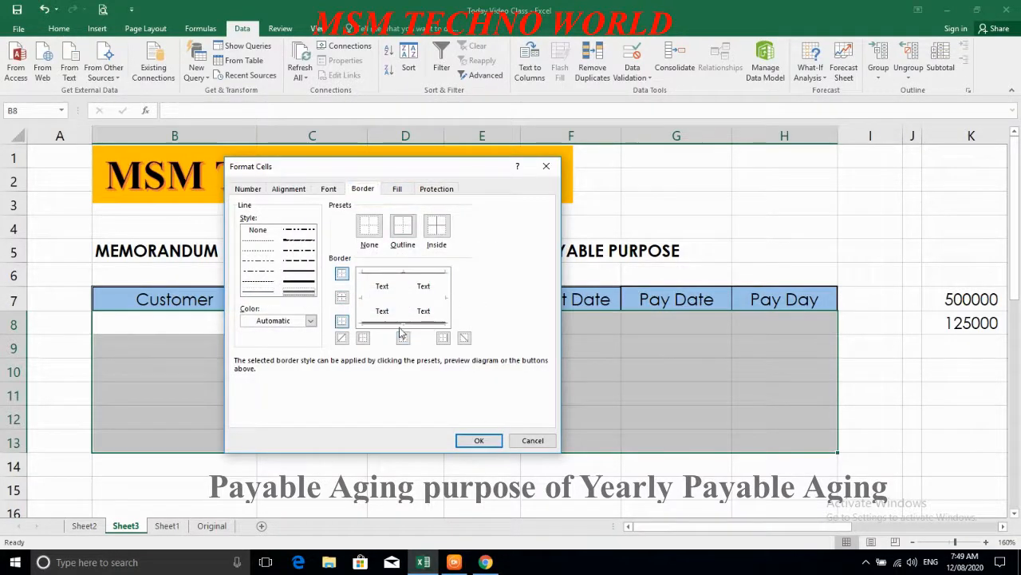
click(361, 305)
click(451, 298)
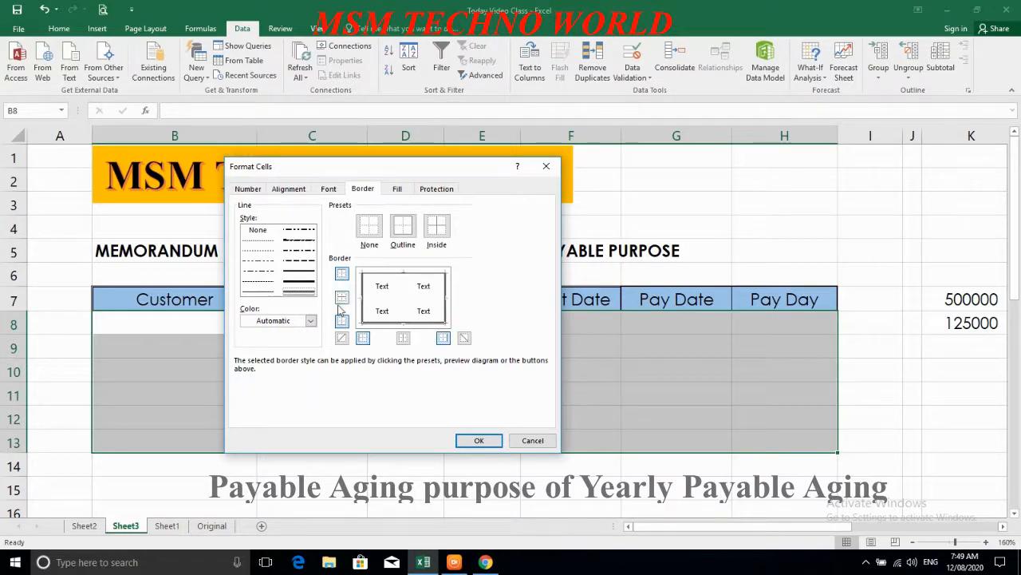
click(296, 276)
click(437, 226)
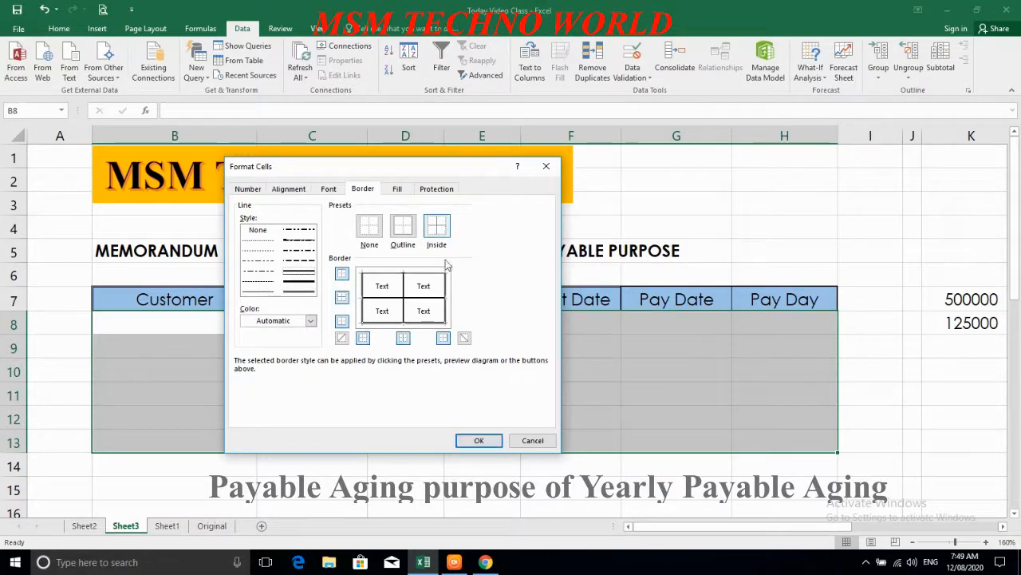
click(479, 440)
click(594, 401)
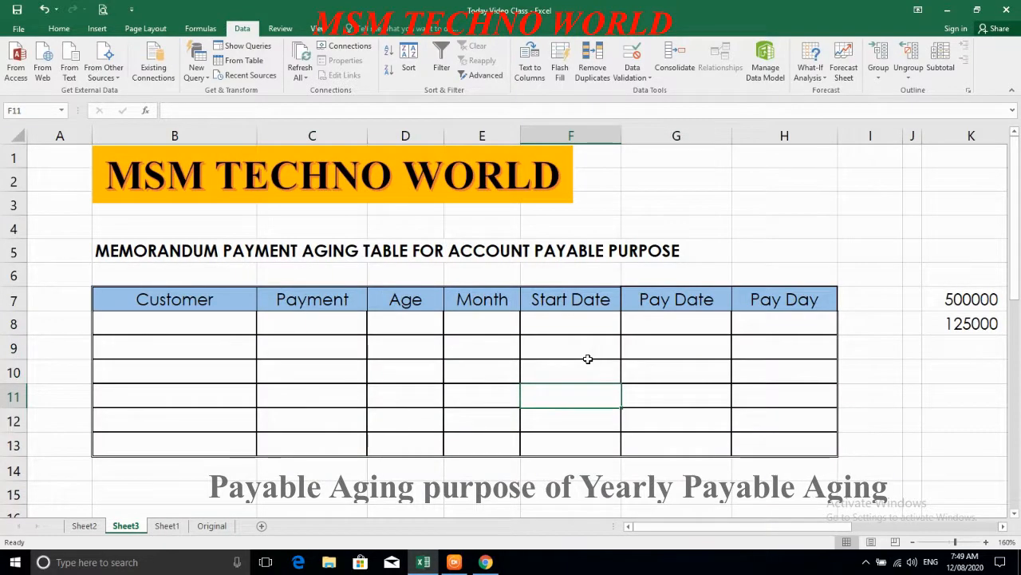
Step: Add List data validation to Age cell D8, sourced from the age days in Sheet2 G5:G11, and copy it down through D13
click(405, 323)
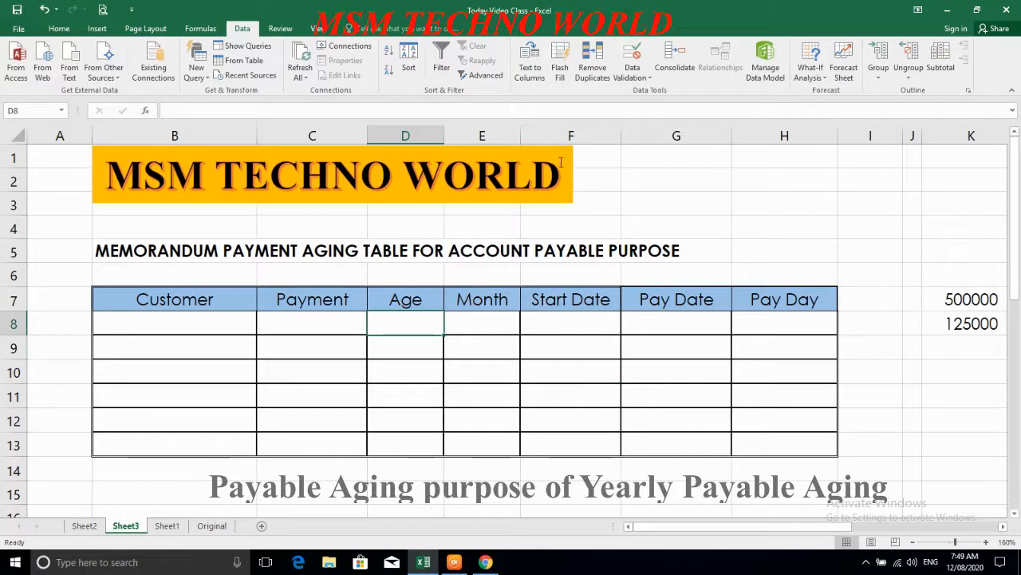
click(632, 76)
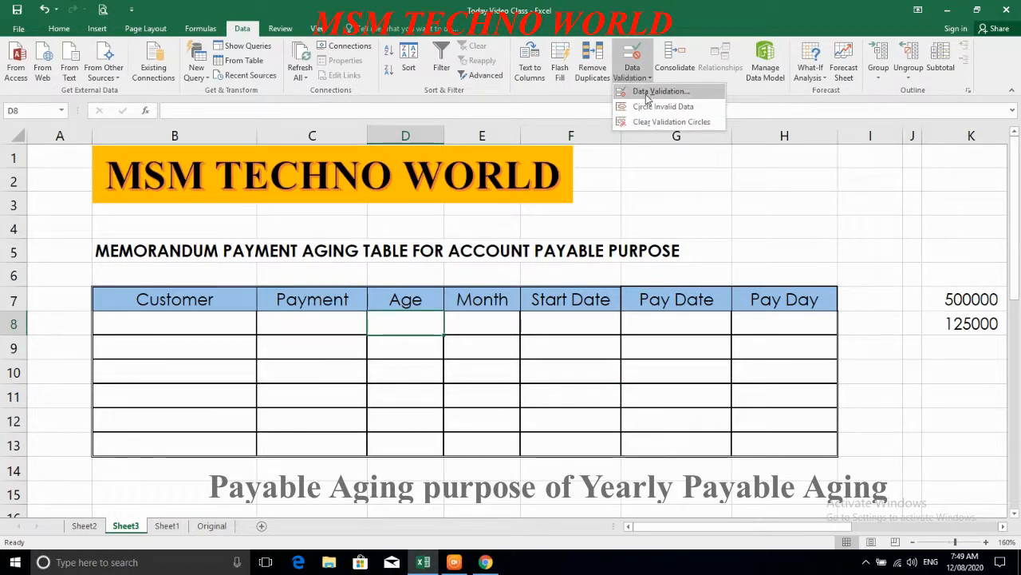
click(659, 91)
click(315, 279)
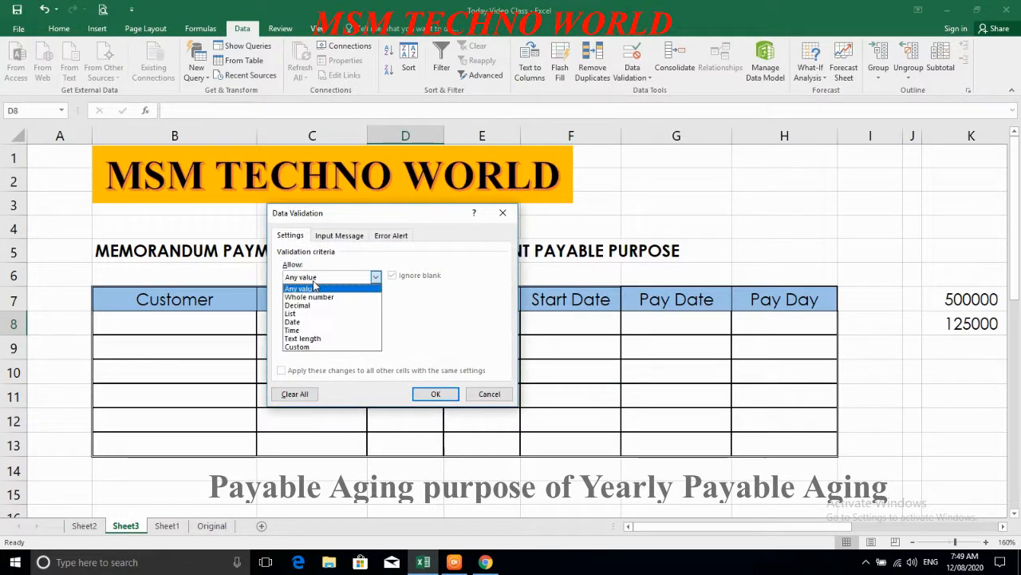
click(315, 322)
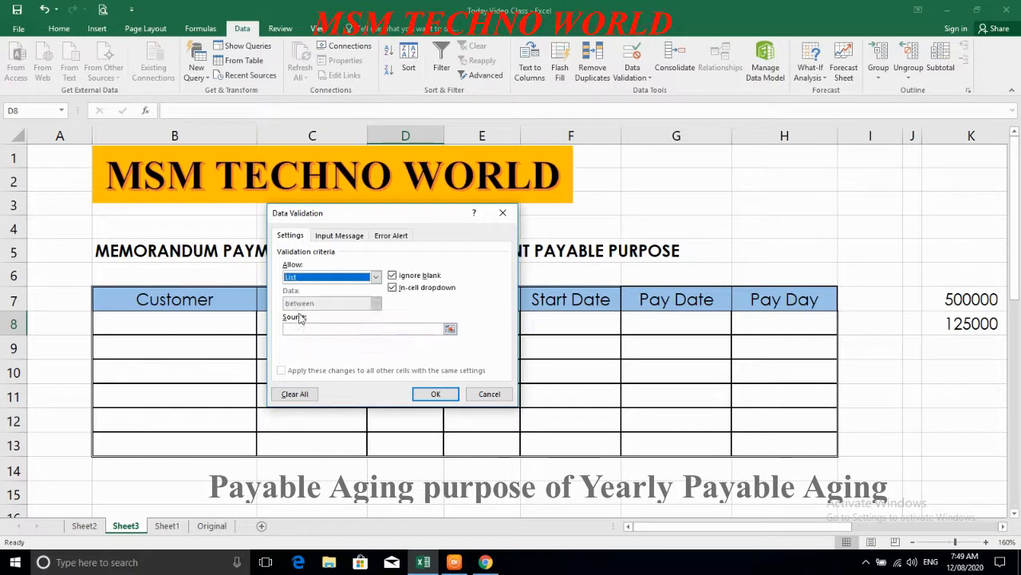
click(368, 328)
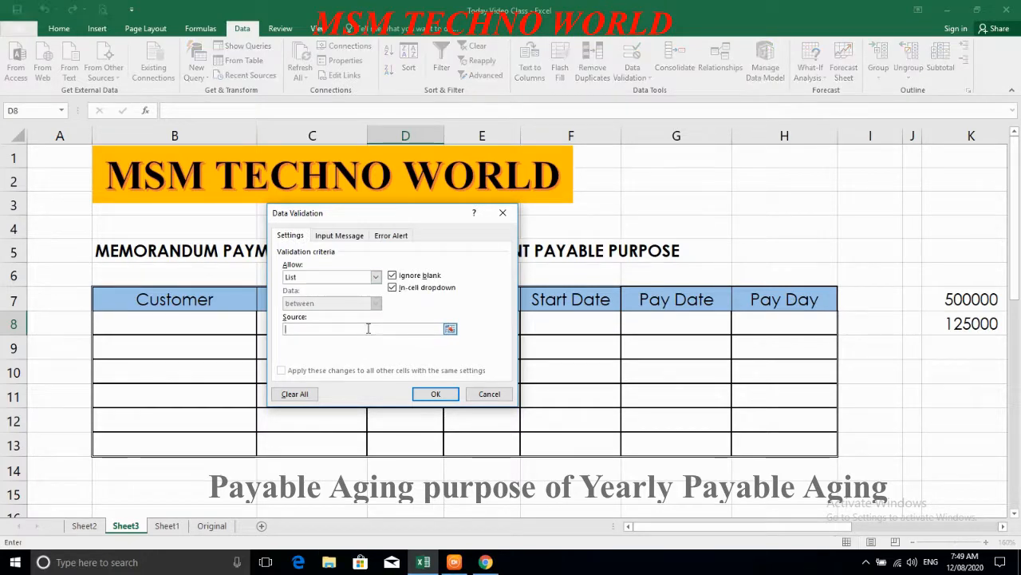
click(83, 525)
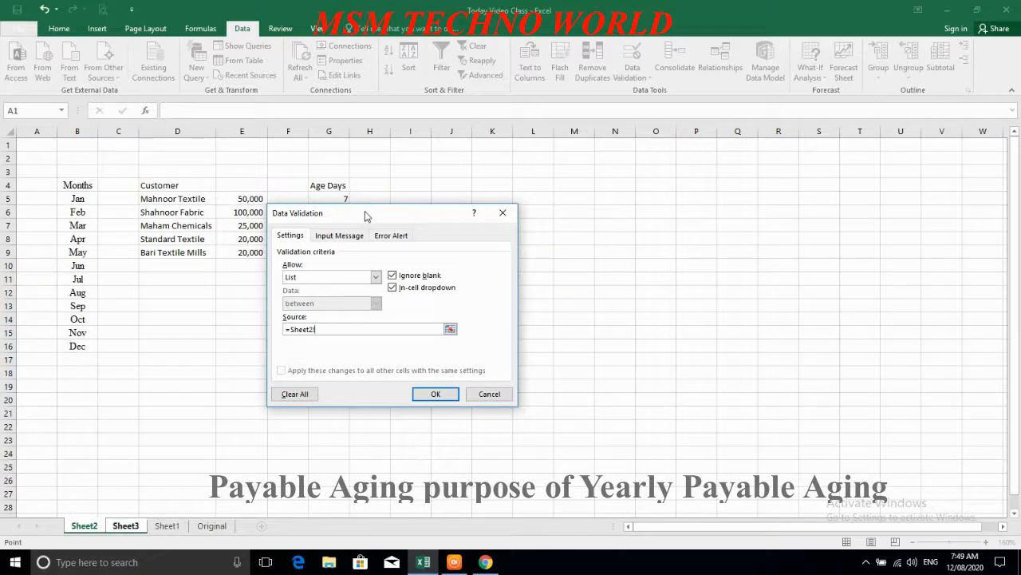
drag(365, 212, 540, 188)
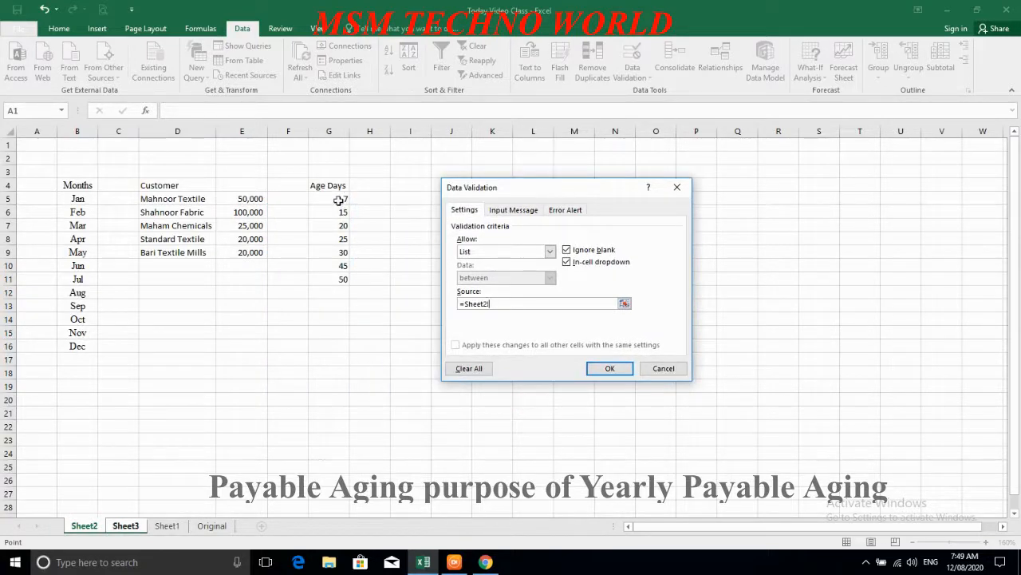
drag(339, 198, 340, 281)
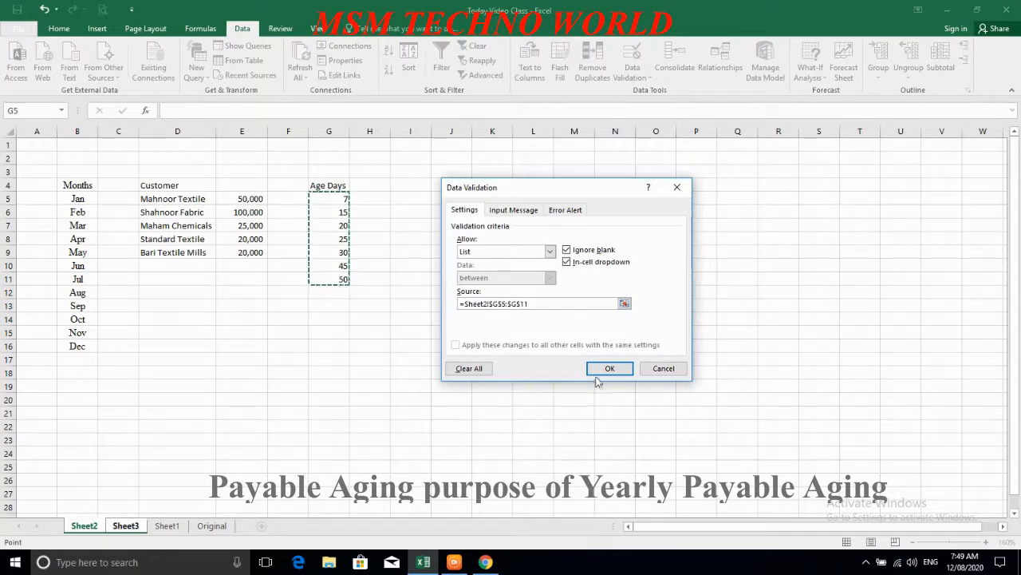
click(597, 368)
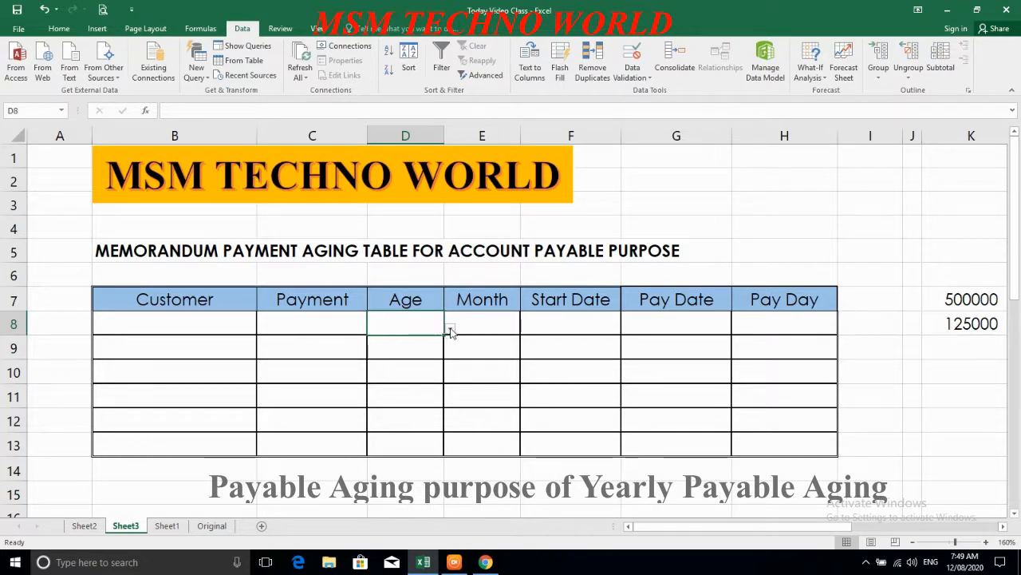
drag(417, 333, 420, 442)
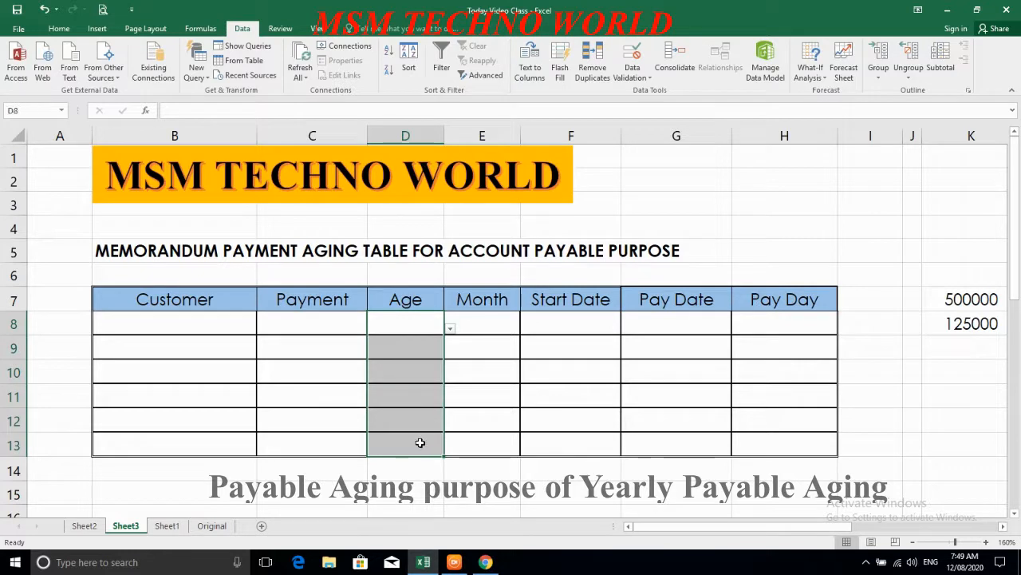
click(453, 414)
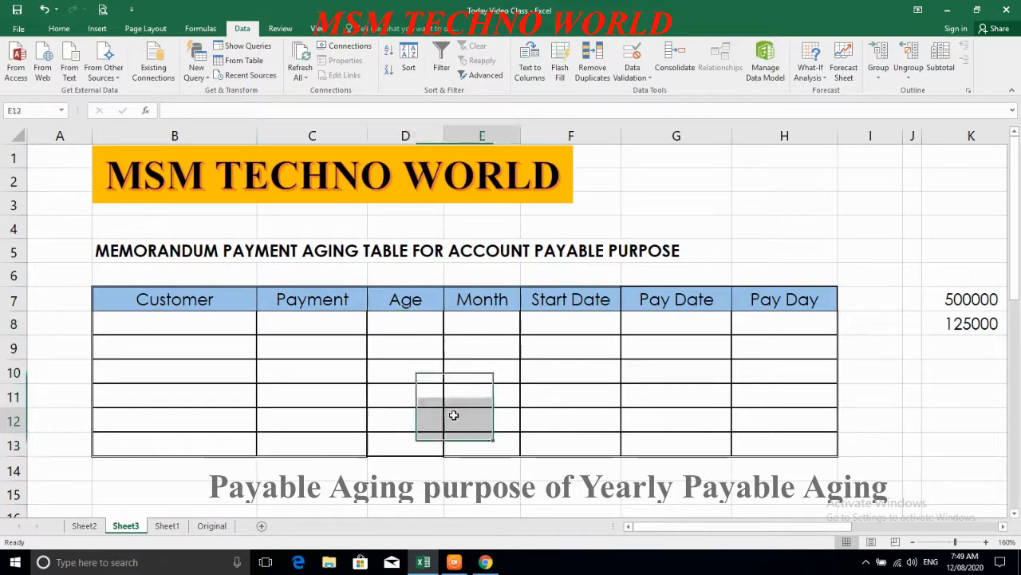
Step: Add List data validation to the Month cell E8 on Sheet3, using the months in Sheet2 B5:B16 as the source
click(493, 322)
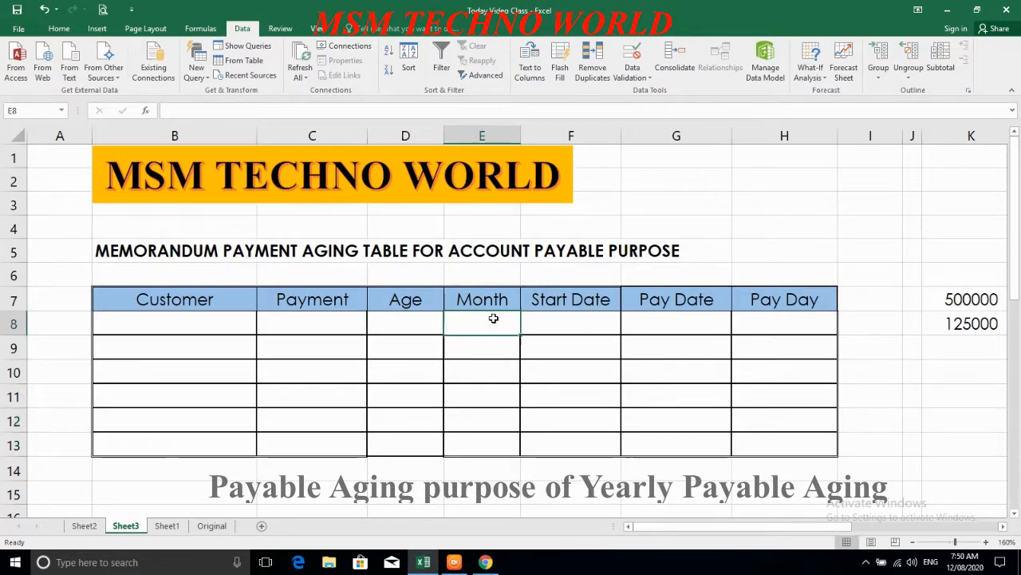
click(632, 78)
click(658, 112)
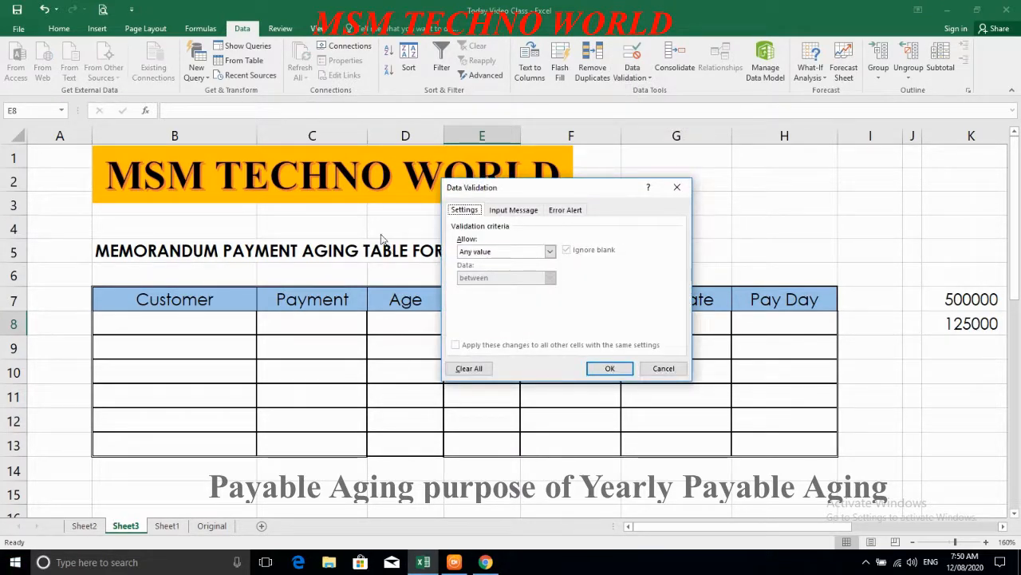
click(514, 253)
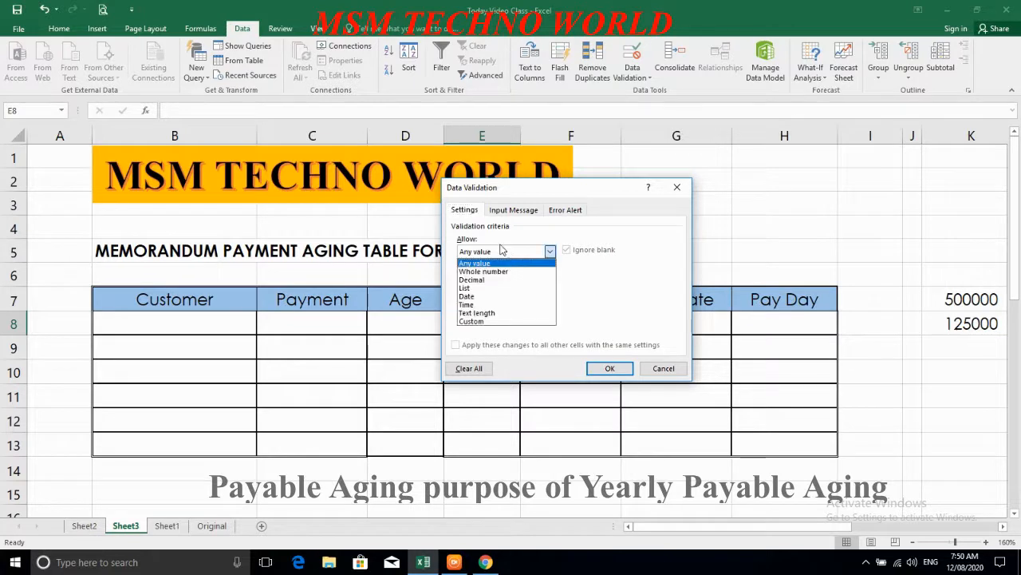
click(479, 288)
click(480, 303)
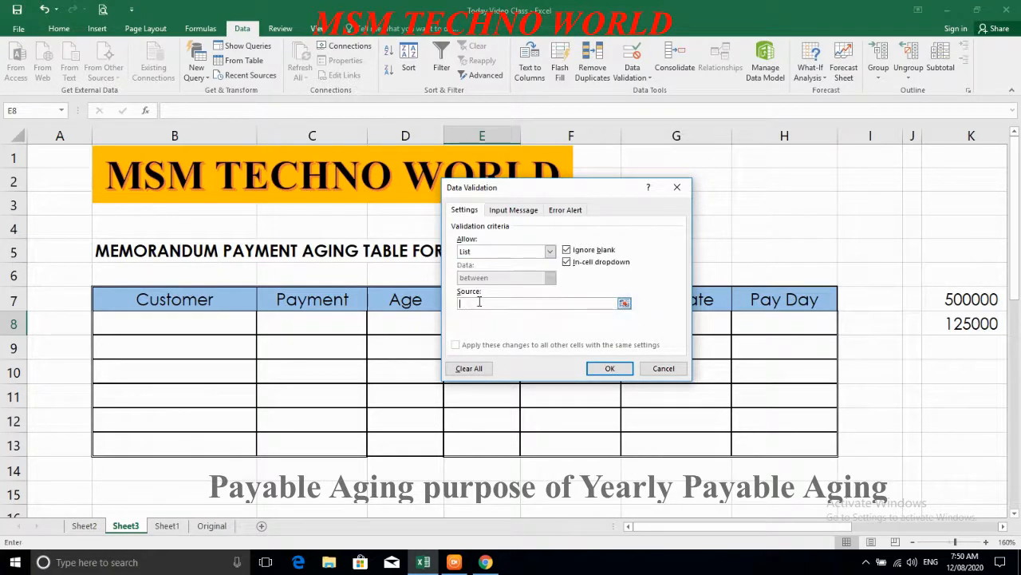
click(84, 527)
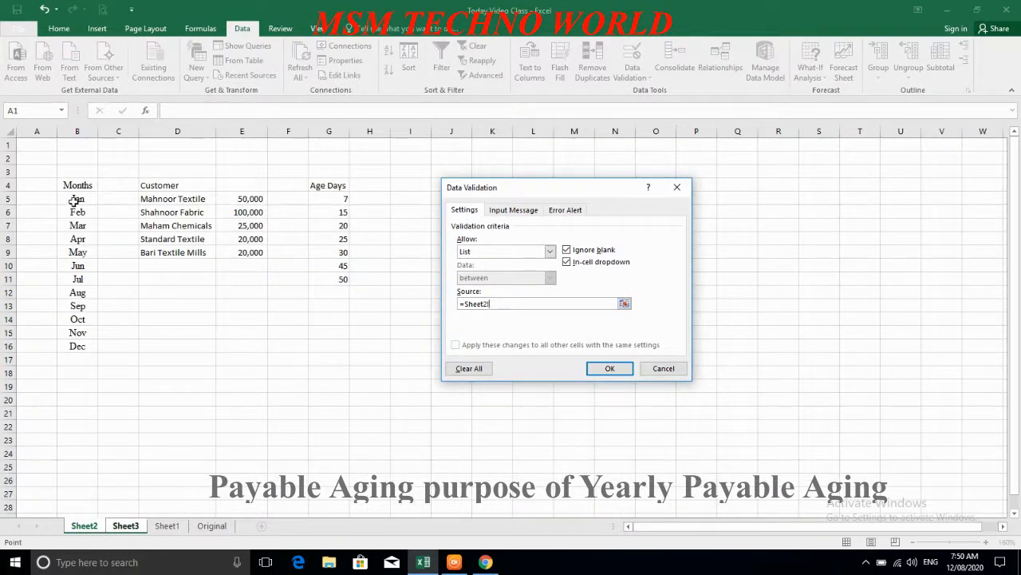
drag(77, 198, 77, 345)
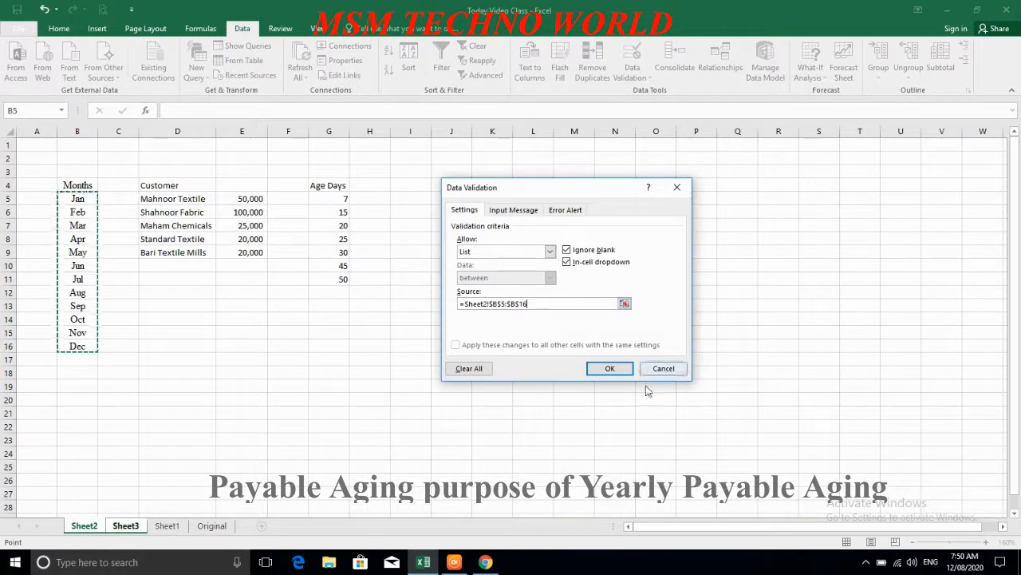
click(609, 368)
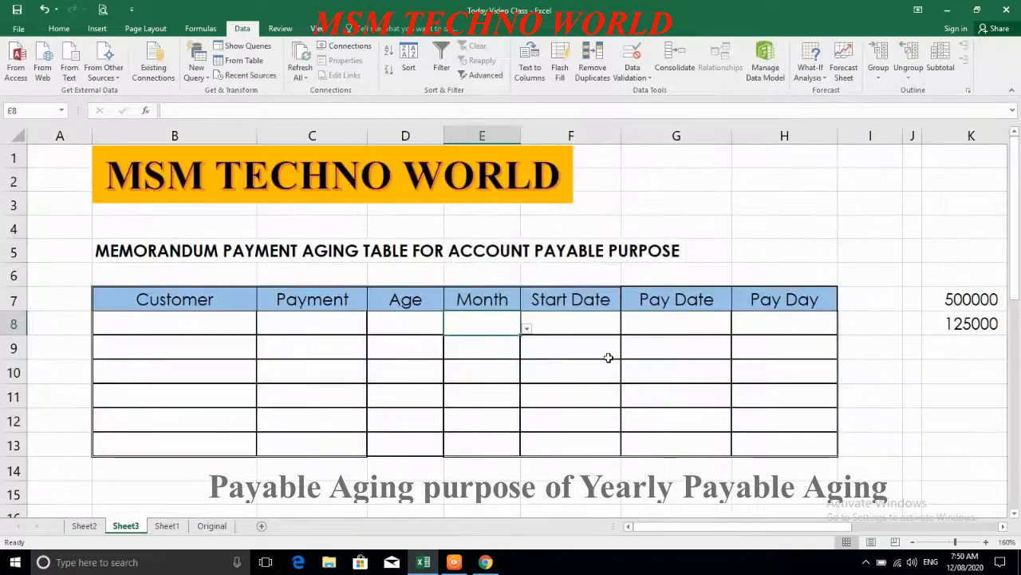
Step: Look over the empty Start Date, Pay Date and Pay Day cells in row 8
click(600, 329)
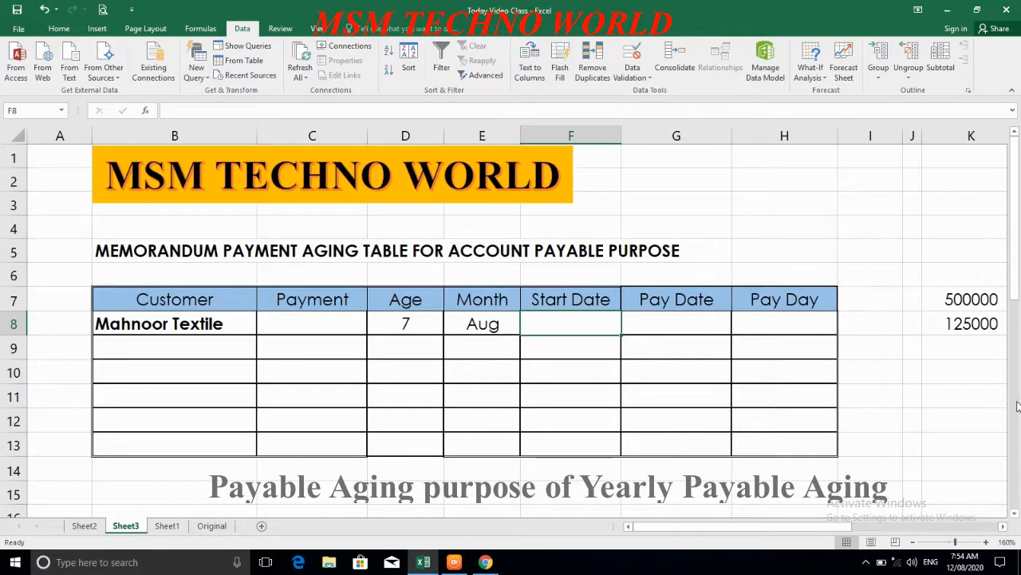
key(Right)
key(Right)
key(Left)
key(Left)
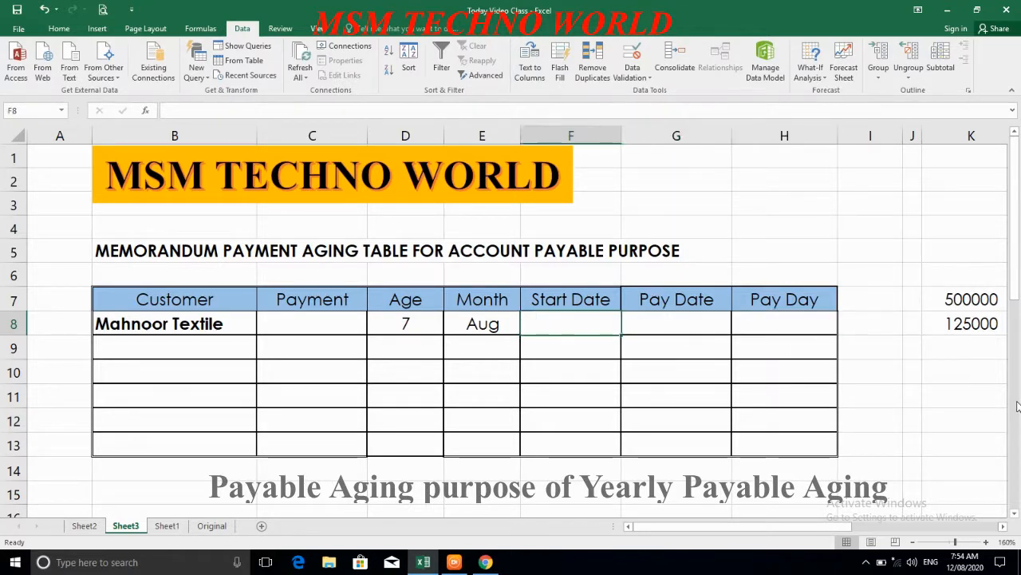
key(Right)
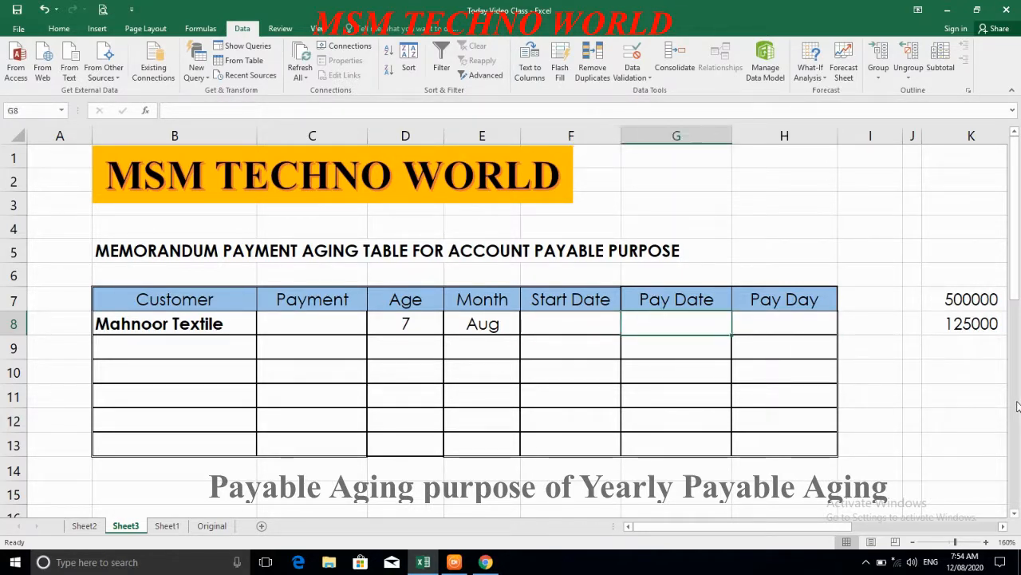
key(Left)
key(Right)
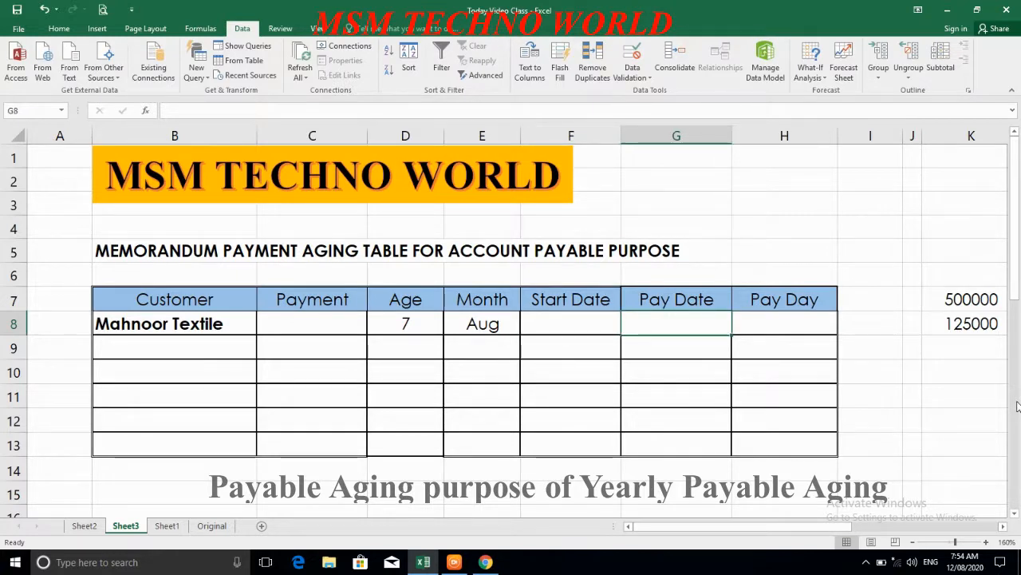
key(Left)
key(Right)
key(Right)
key(Left)
key(Left)
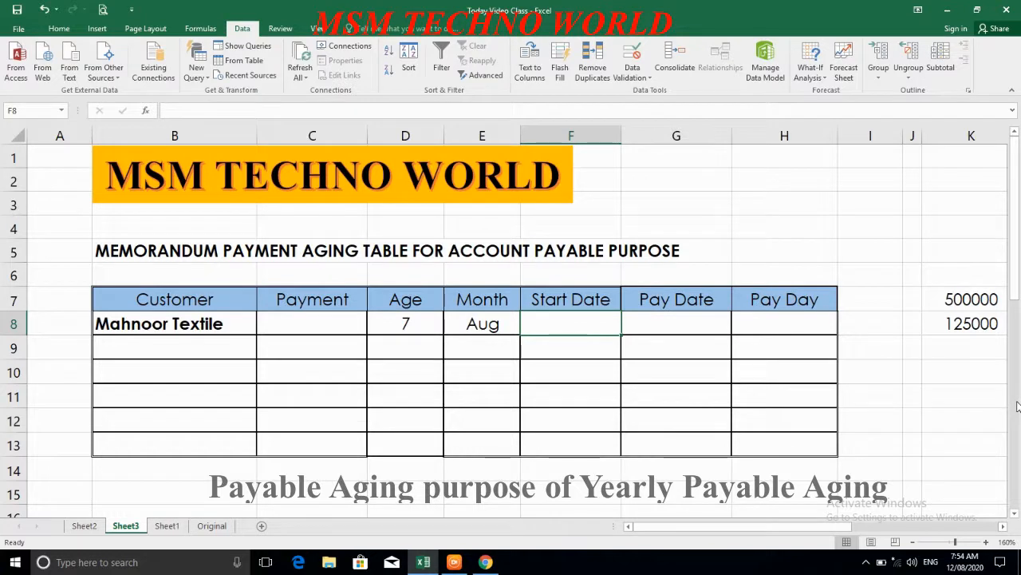
Step: Enter the formula =DATEVALUE("1"&E8) in Start Date cell F8
text(=)
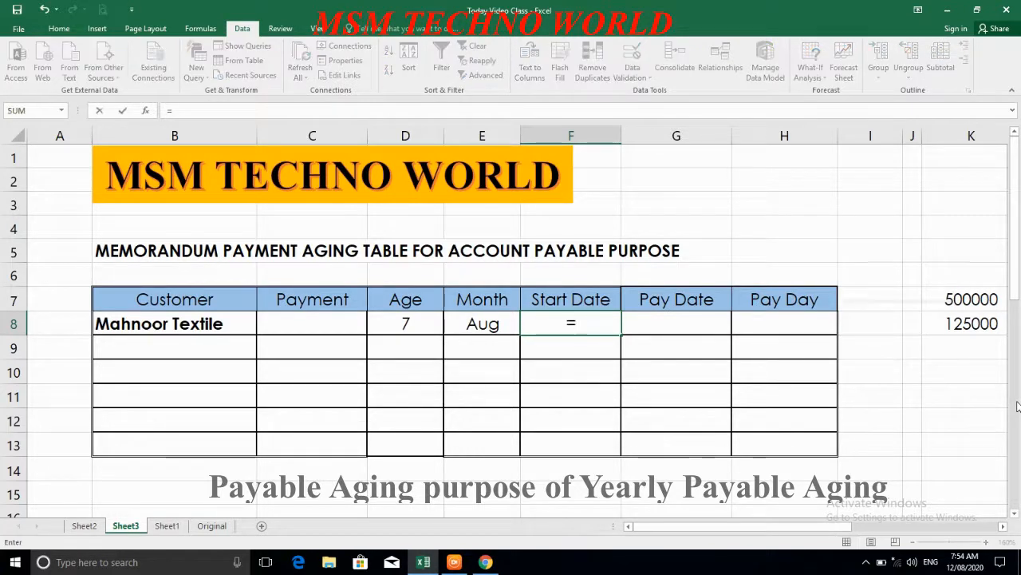
text(DATEVA)
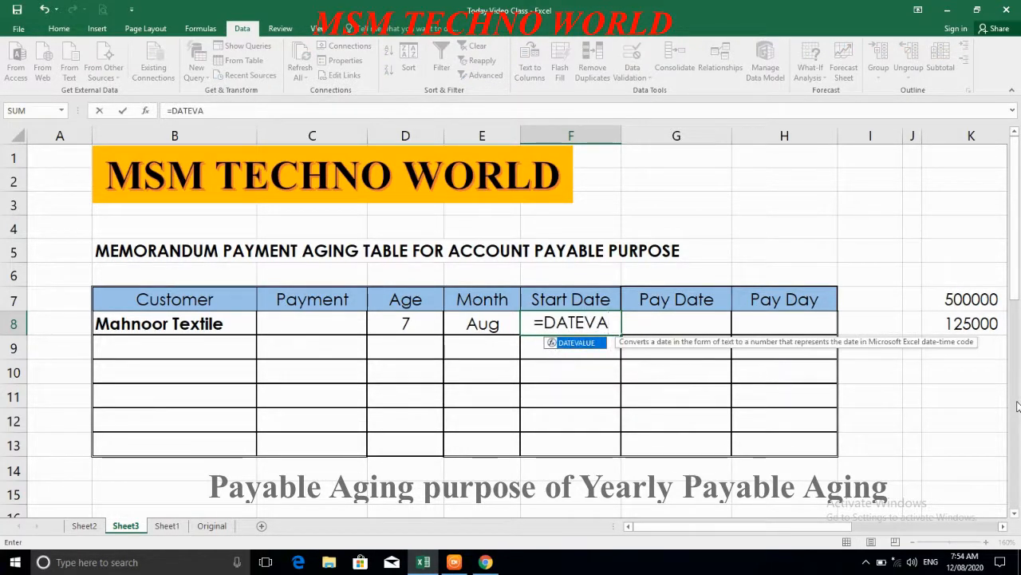
text(LUE()
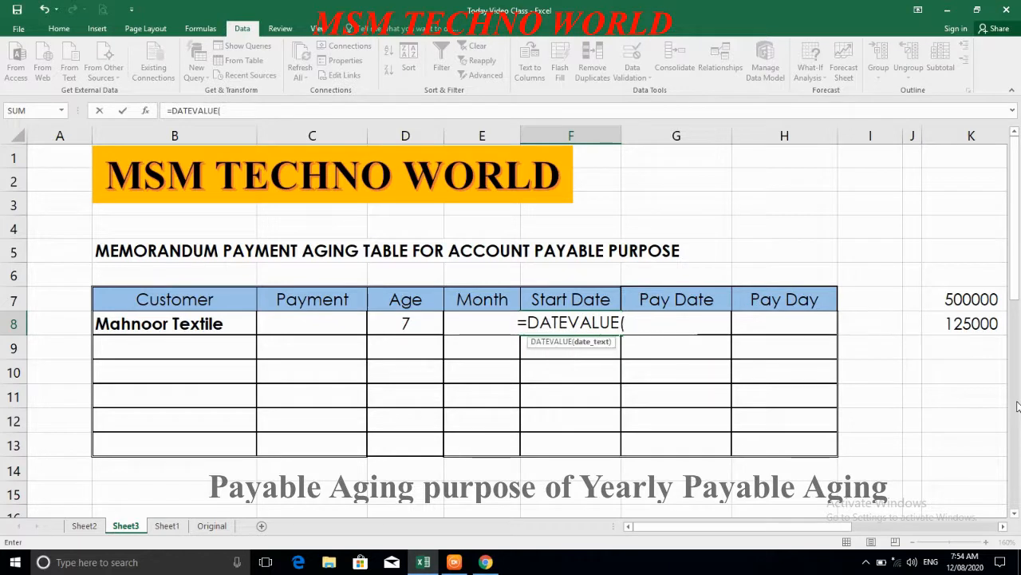
text(")
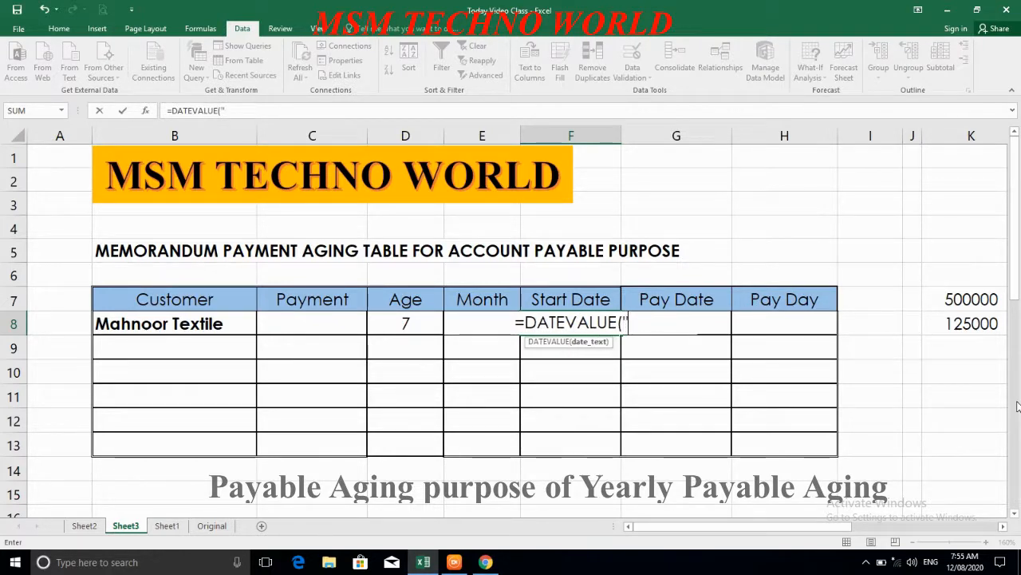
text(1)
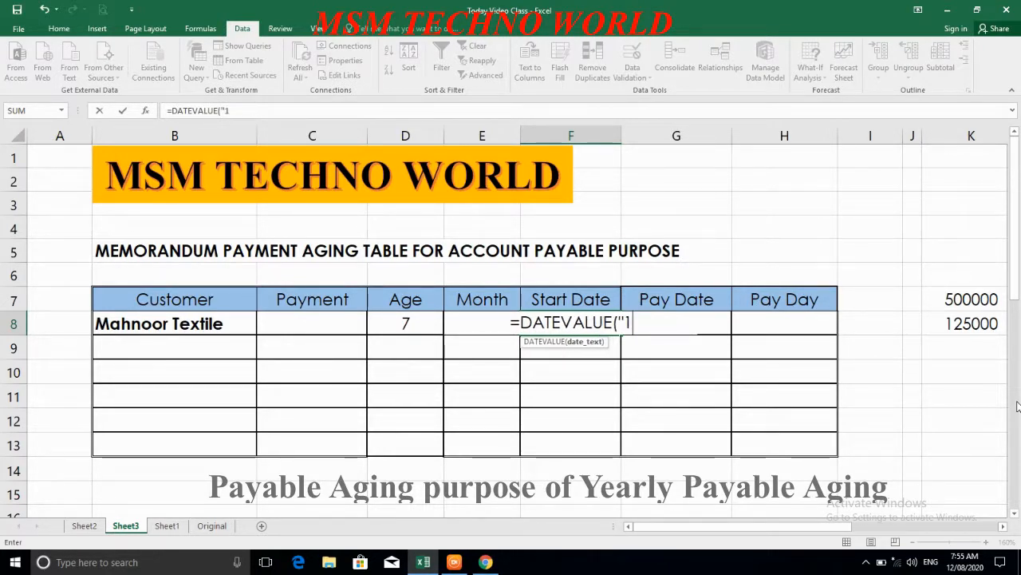
text(")
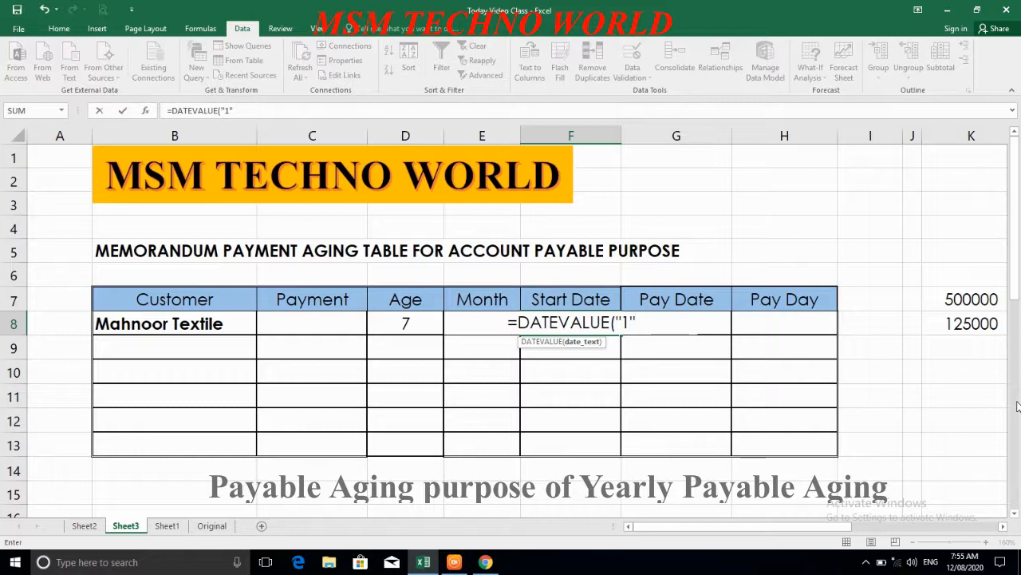
text(&)
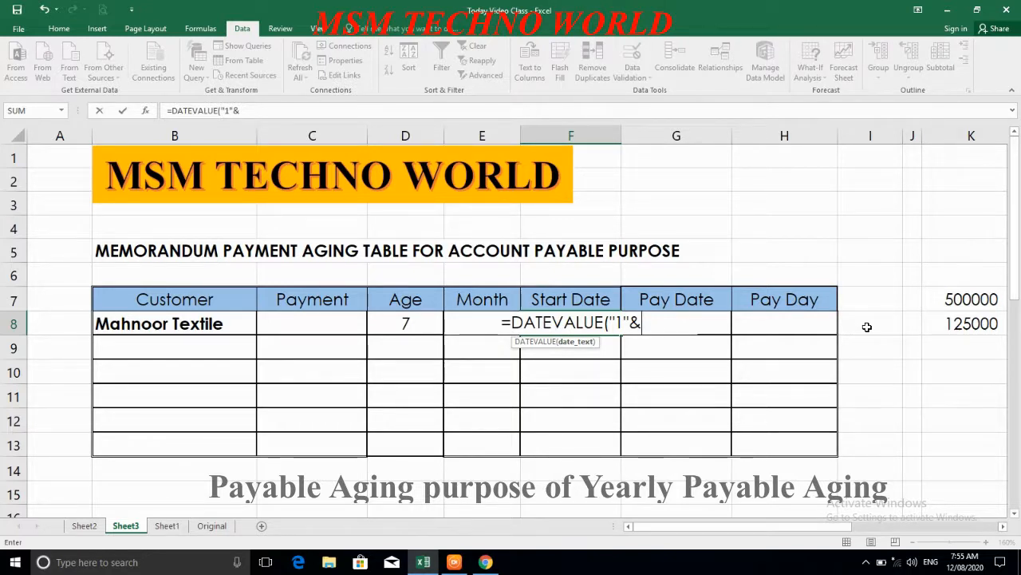
text(E8)
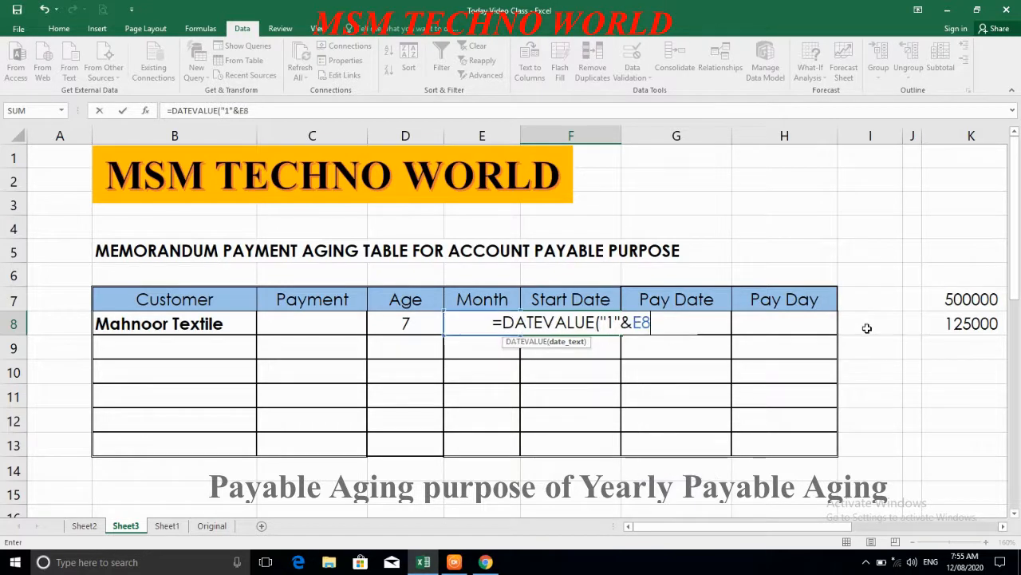
text())
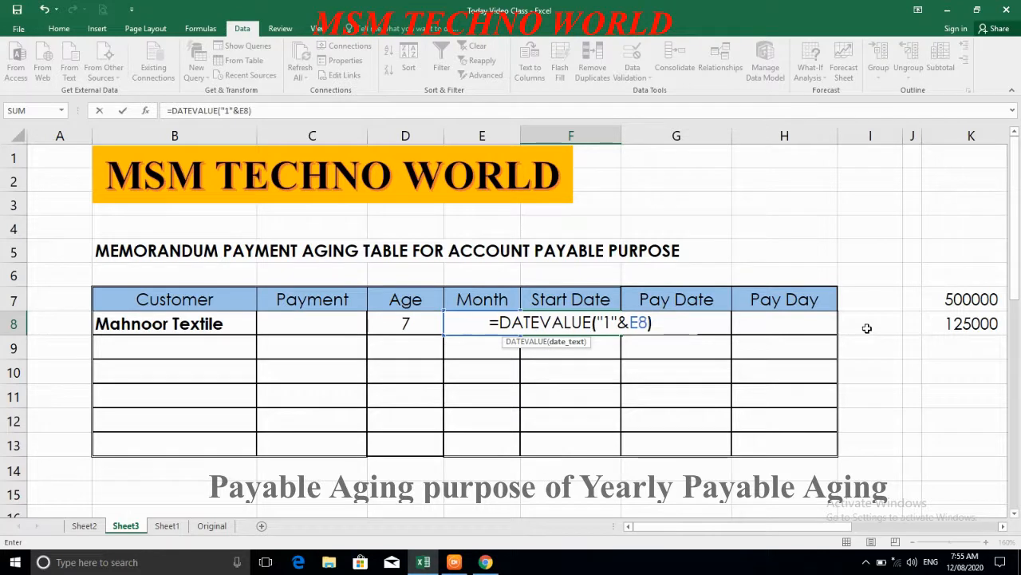
key(Return)
key(Up)
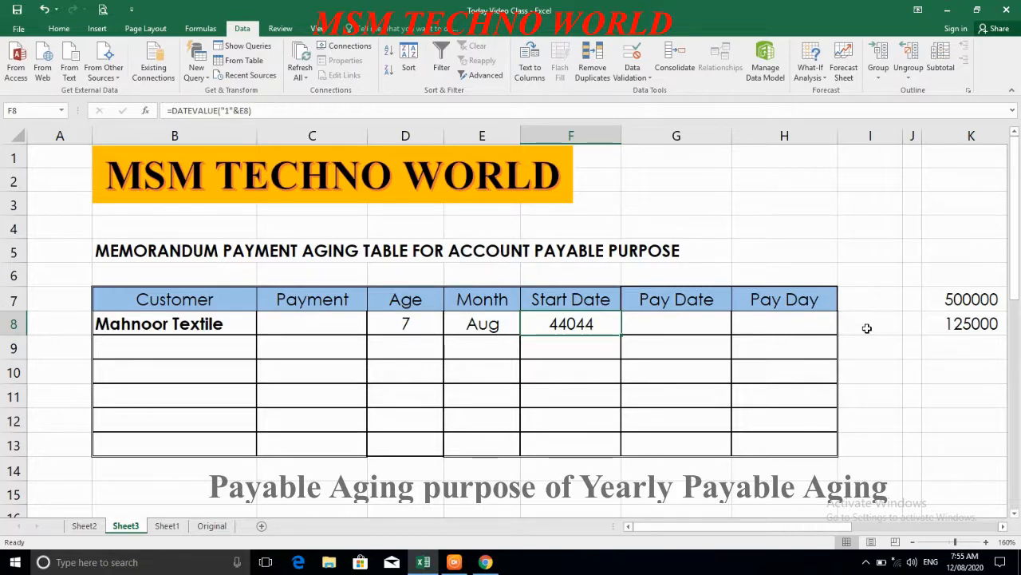
Step: Format Start Date cell F8 as a date with the 14-Mar-12 type
click(55, 29)
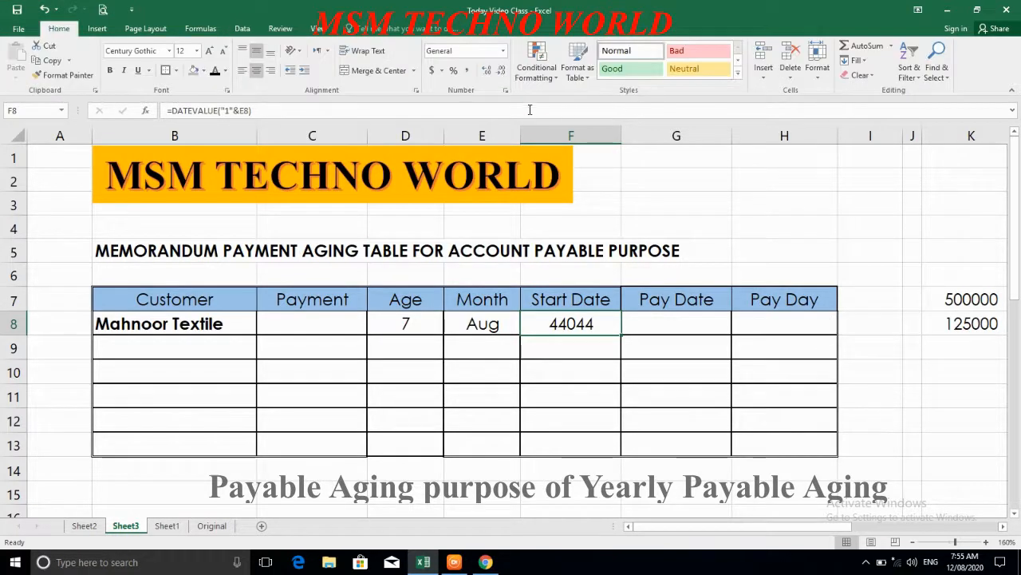
click(505, 91)
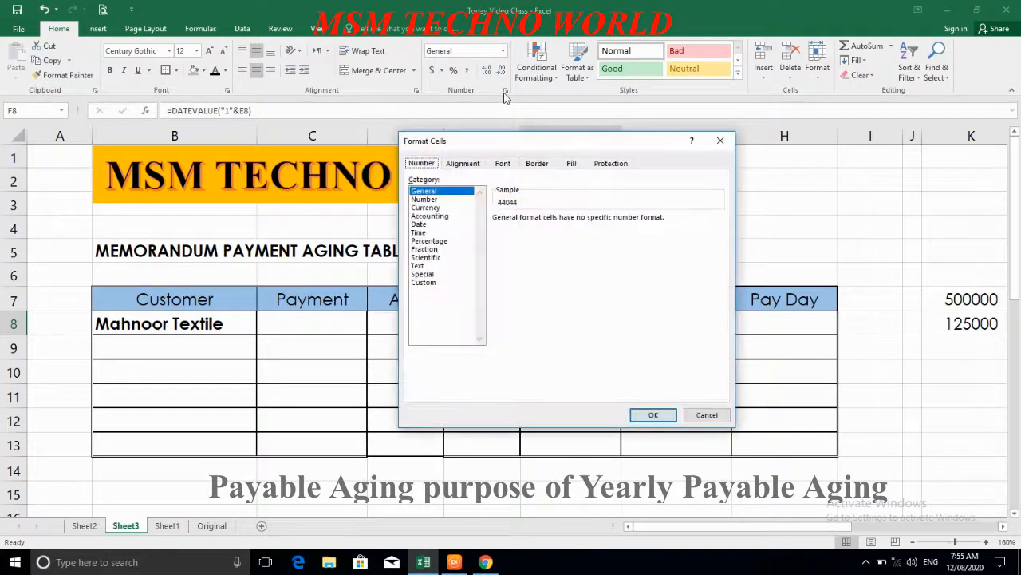
click(429, 217)
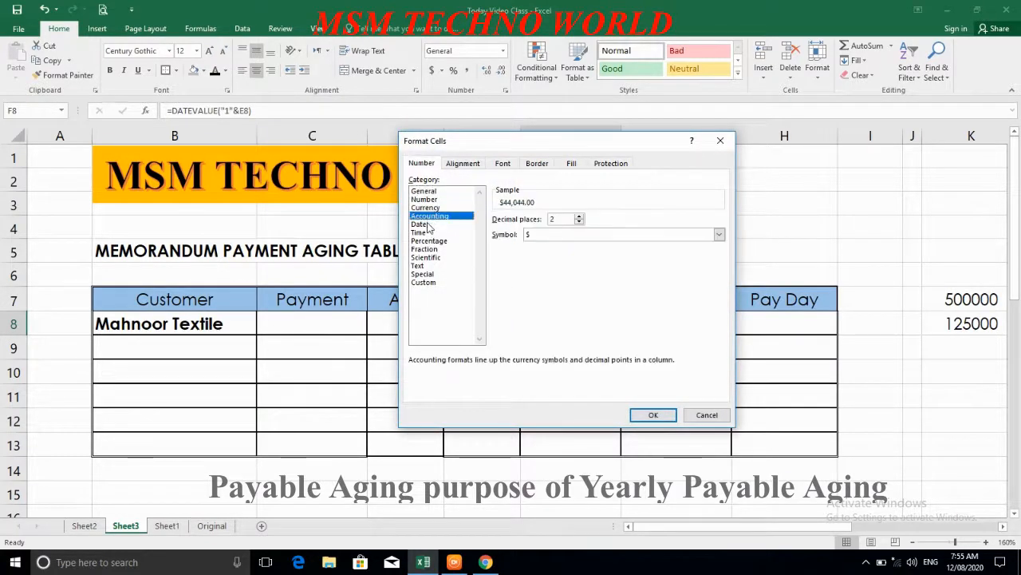
click(420, 224)
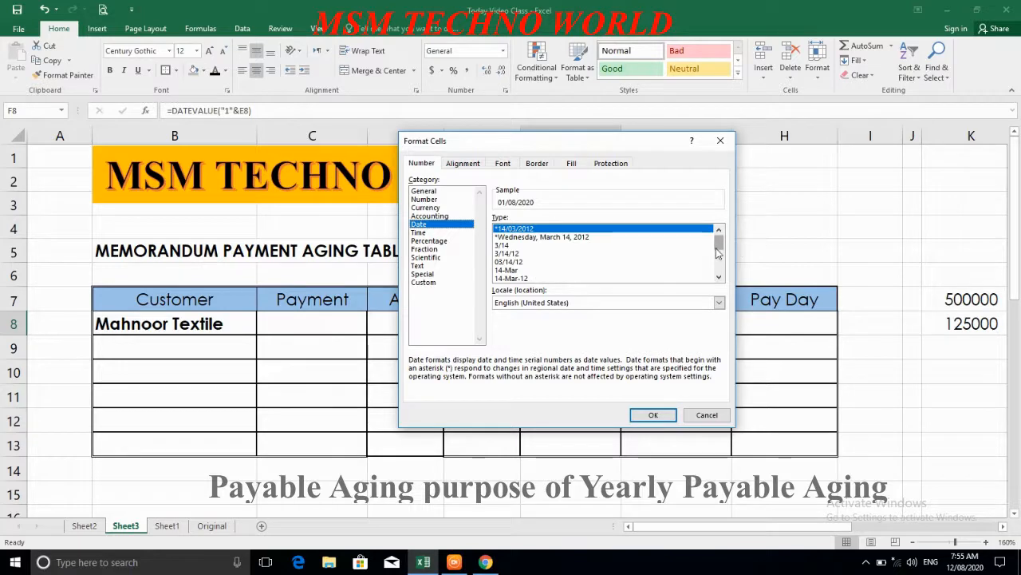
drag(718, 245, 718, 257)
double_click(514, 246)
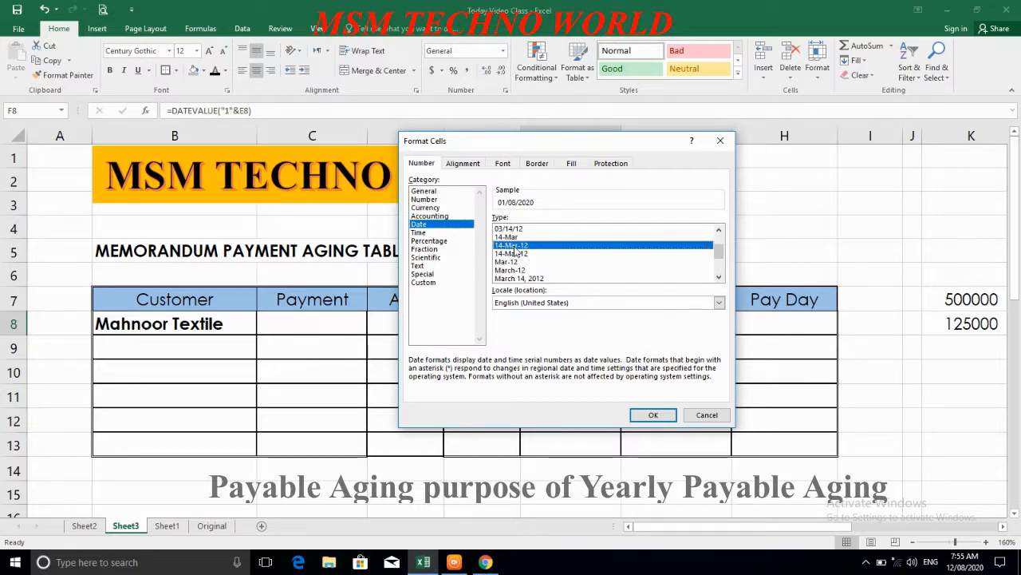
click(674, 325)
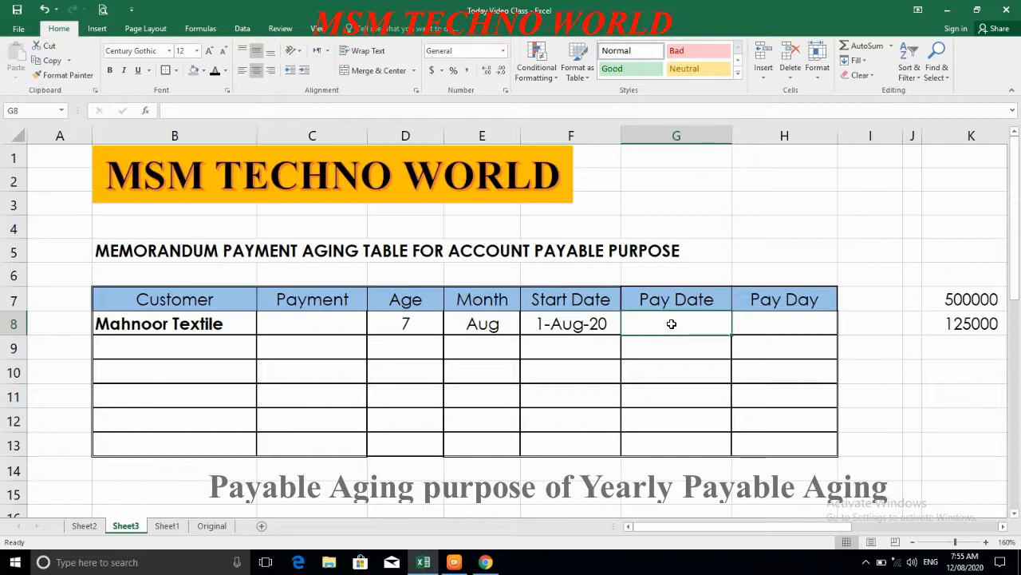
text(=)
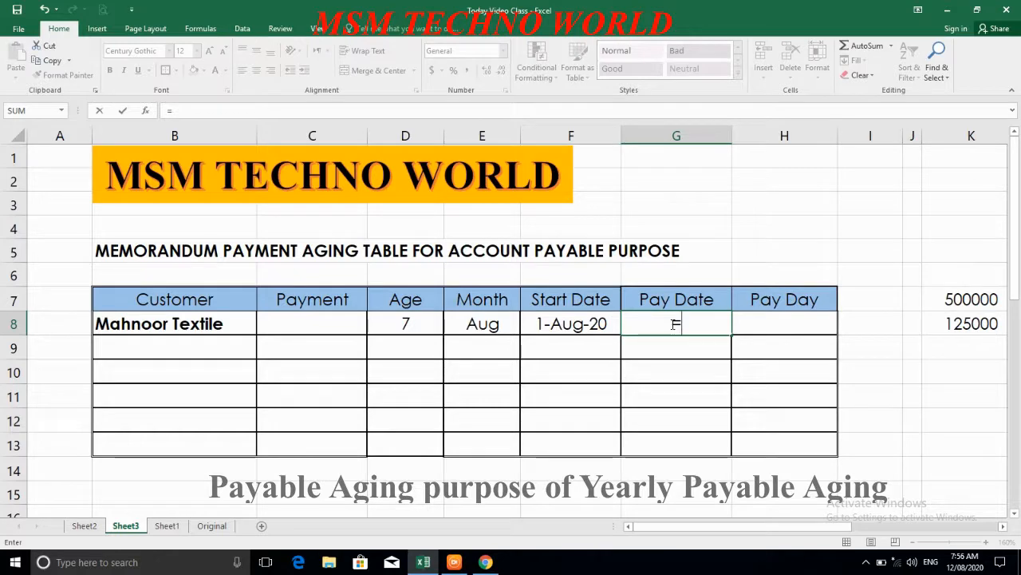
key(Escape)
Step: Check the Pay Date formula in sample cell G28, and enter =F8+D8 in Pay Date cell G8
scroll(674, 327, down, 6)
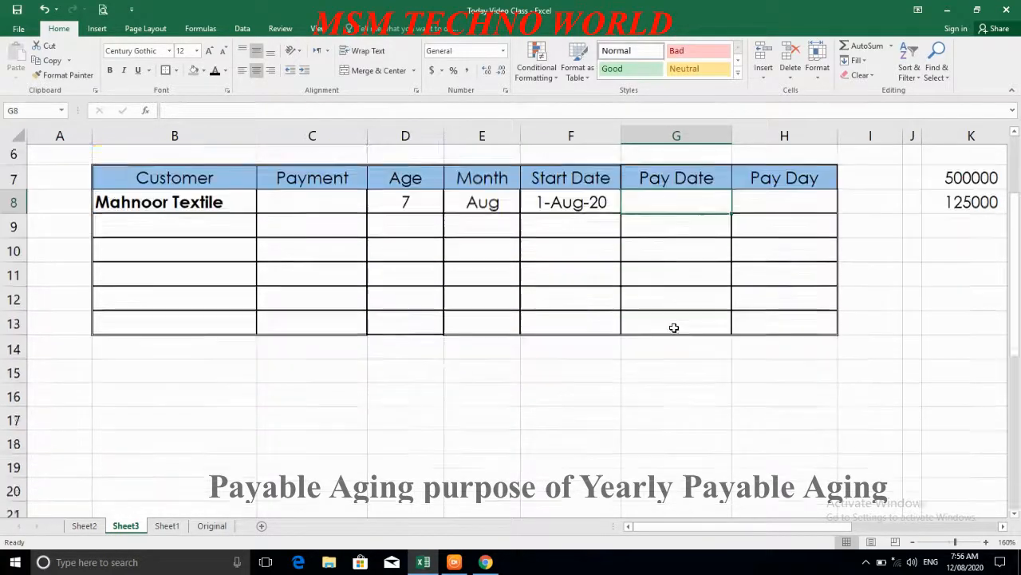
click(669, 373)
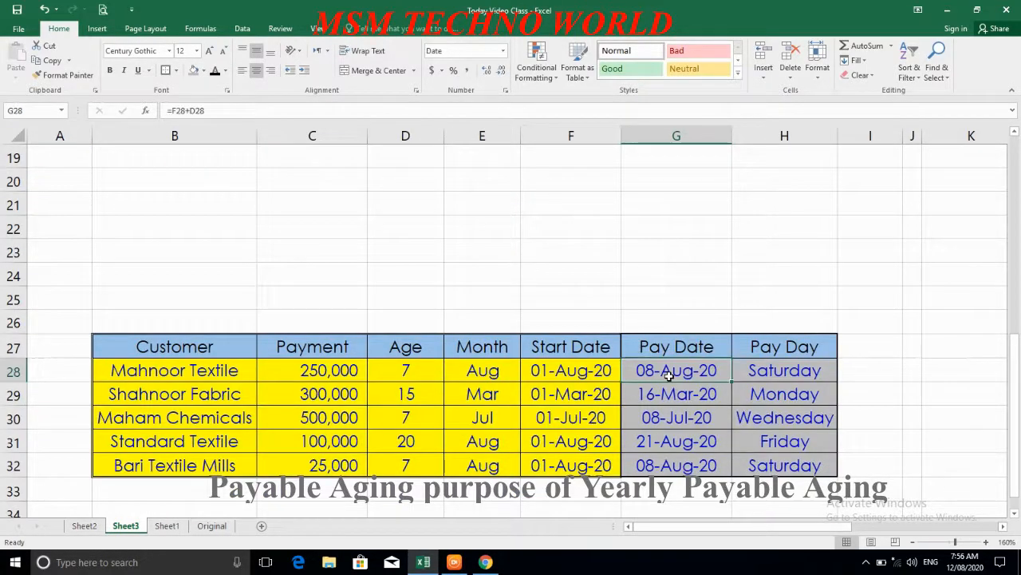
scroll(671, 371, up, 6)
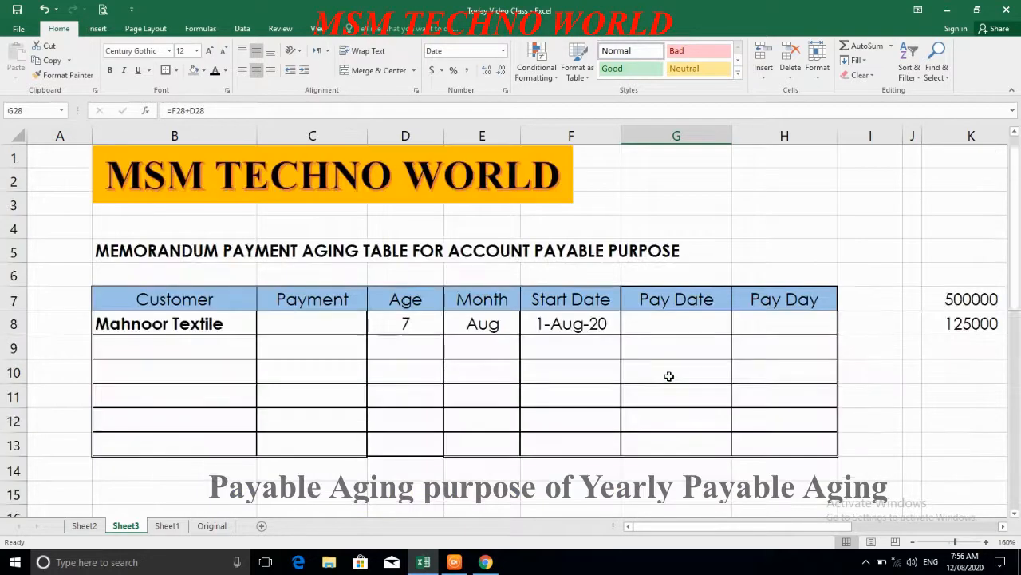
click(685, 327)
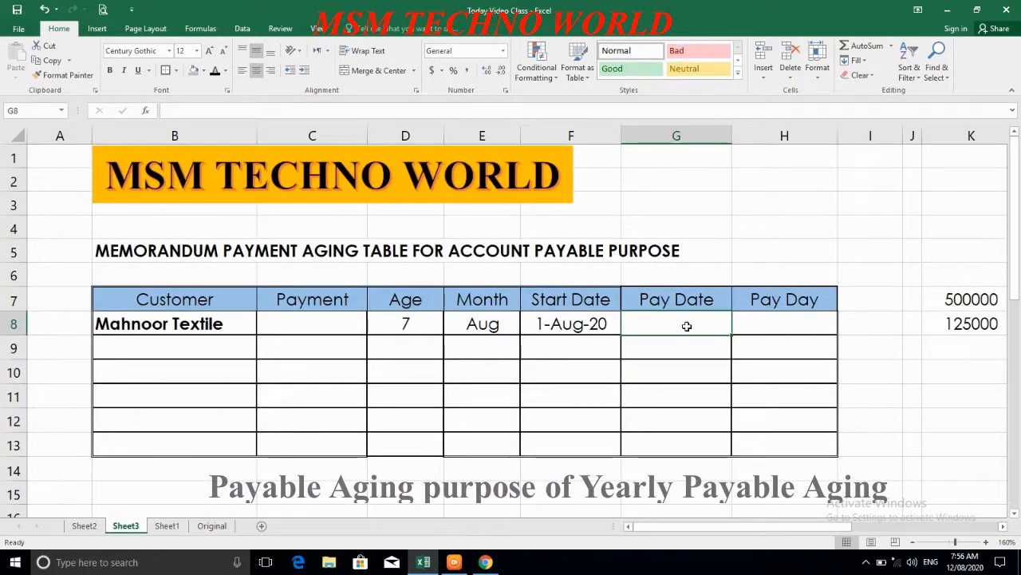
text(=)
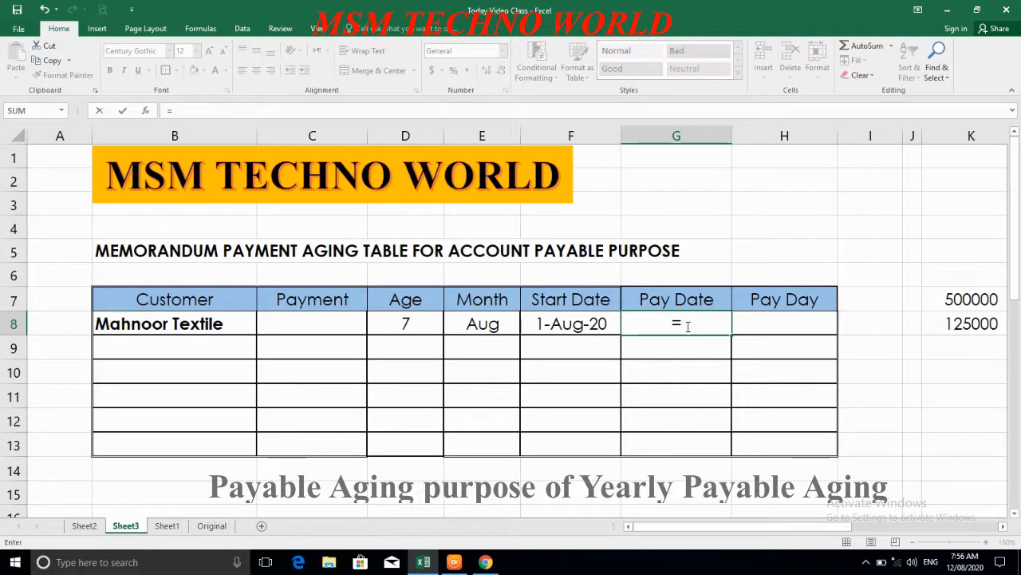
key(Left)
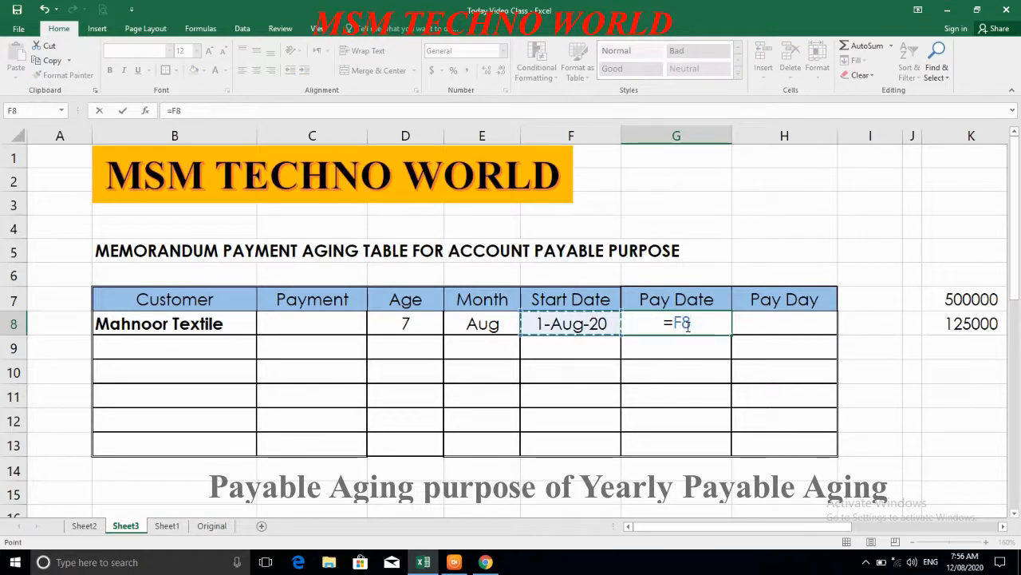
text(+)
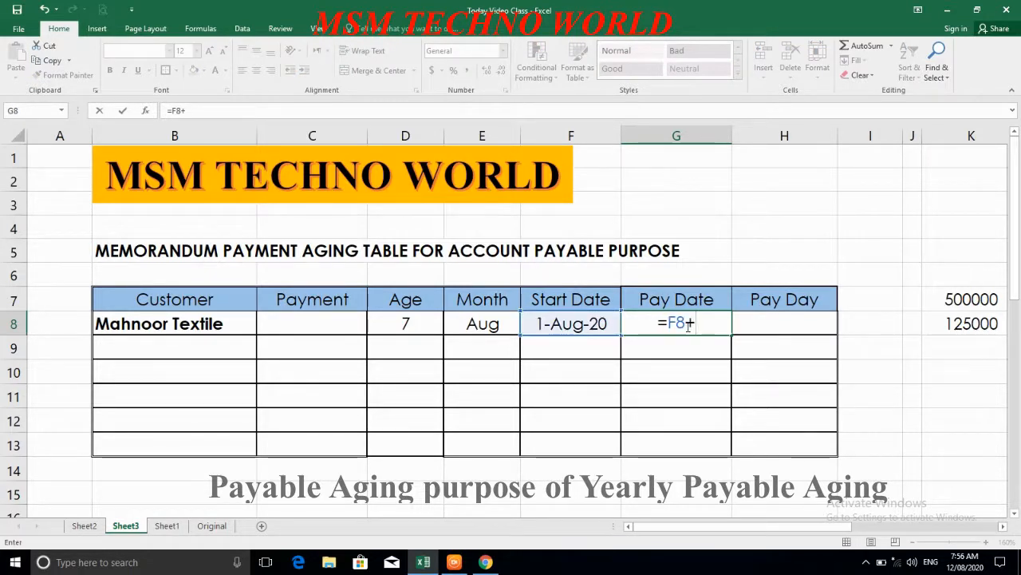
click(407, 322)
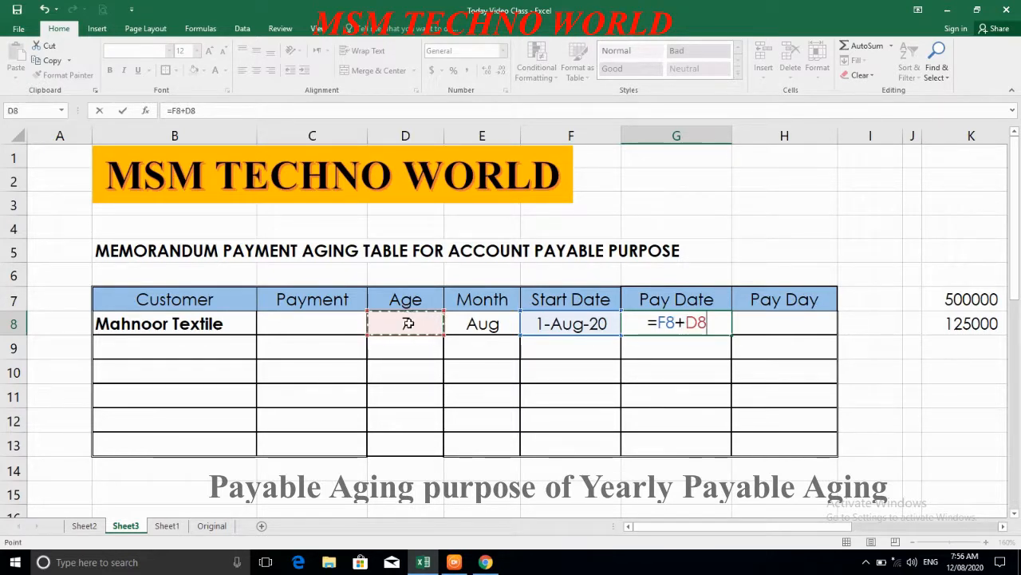
key(Return)
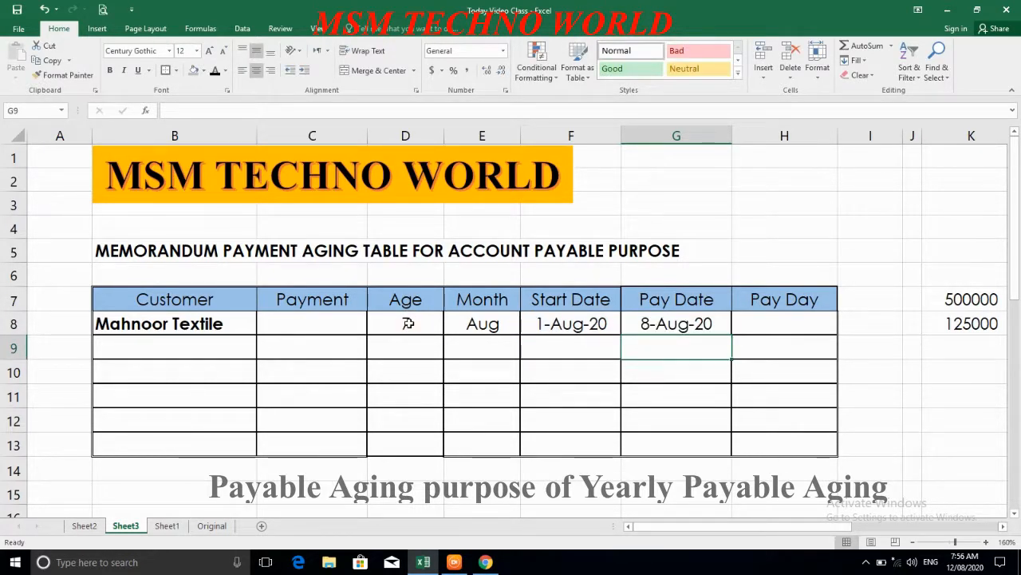
Step: Copy the Pay Day formula from sample cell H28 into H8 and review the pasted TEXT formula
key(Up)
key(Right)
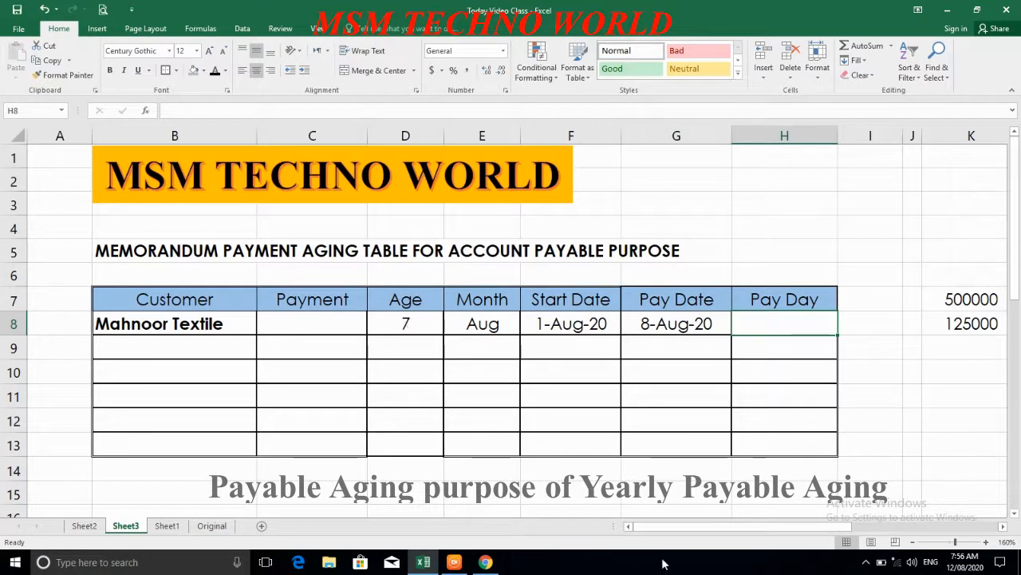
scroll(676, 514, down, 5)
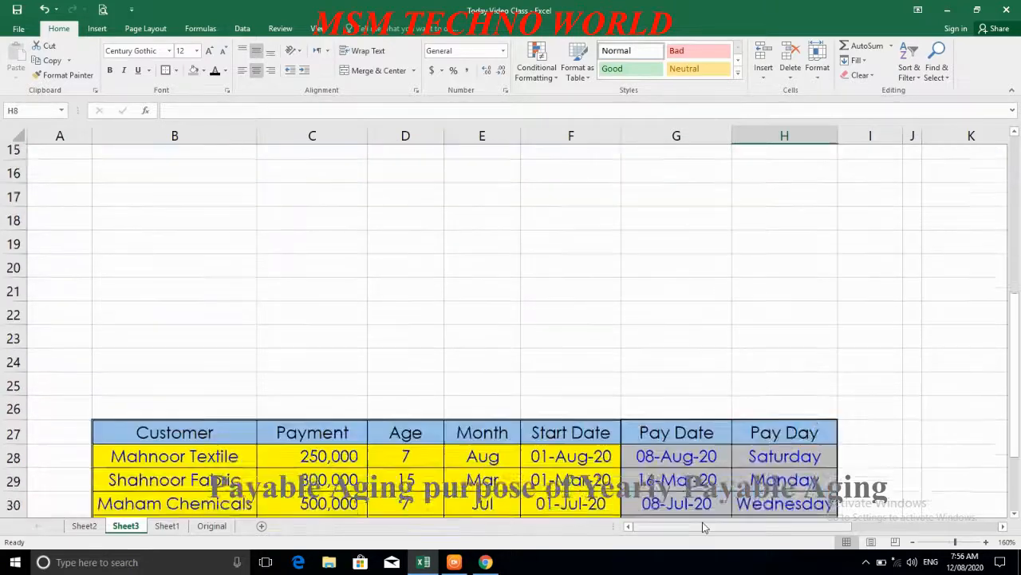
click(779, 445)
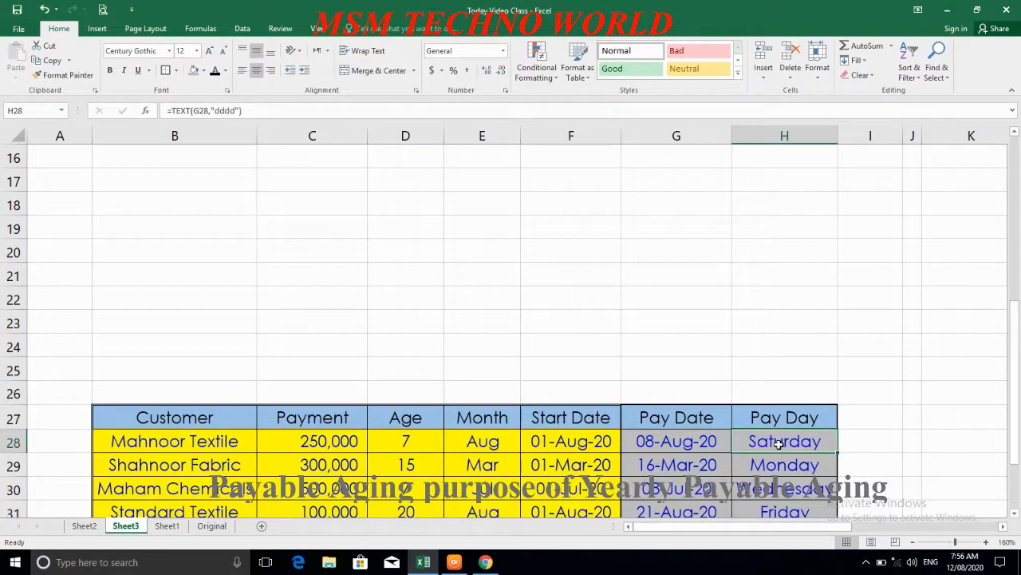
key(ctrl+c)
scroll(779, 444, up, 5)
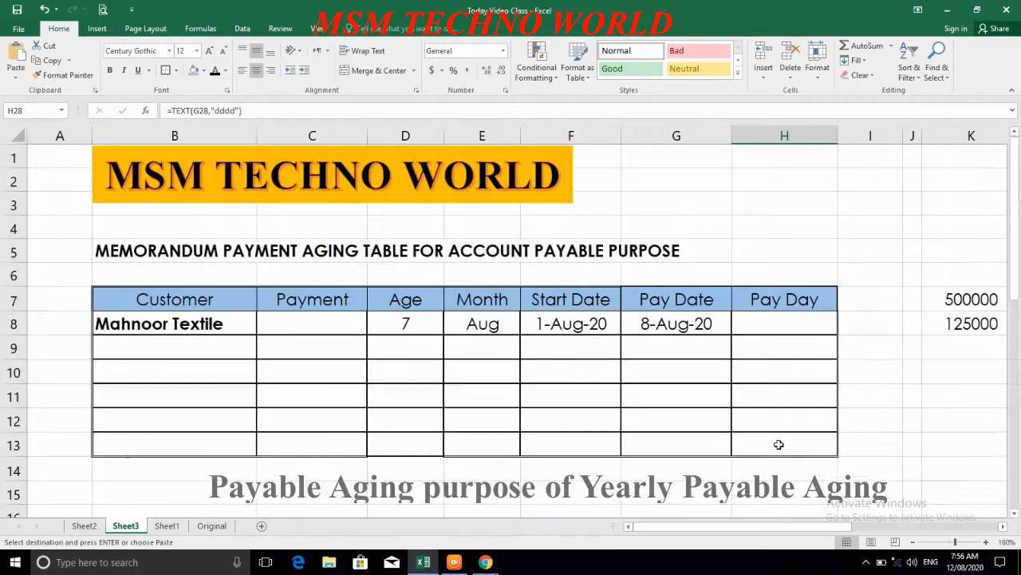
click(784, 324)
key(Return)
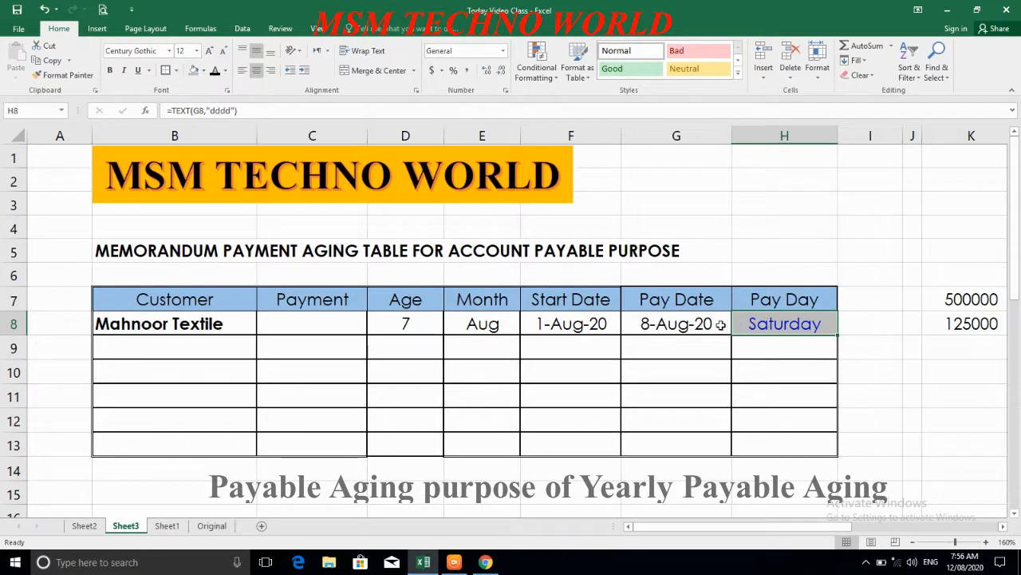
double_click(768, 323)
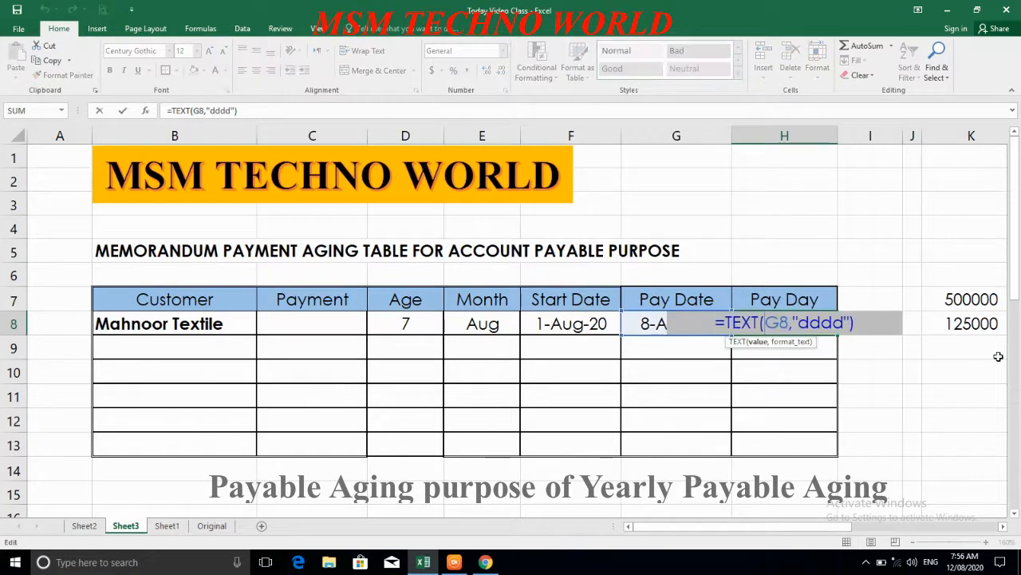
key(ctrl+Return)
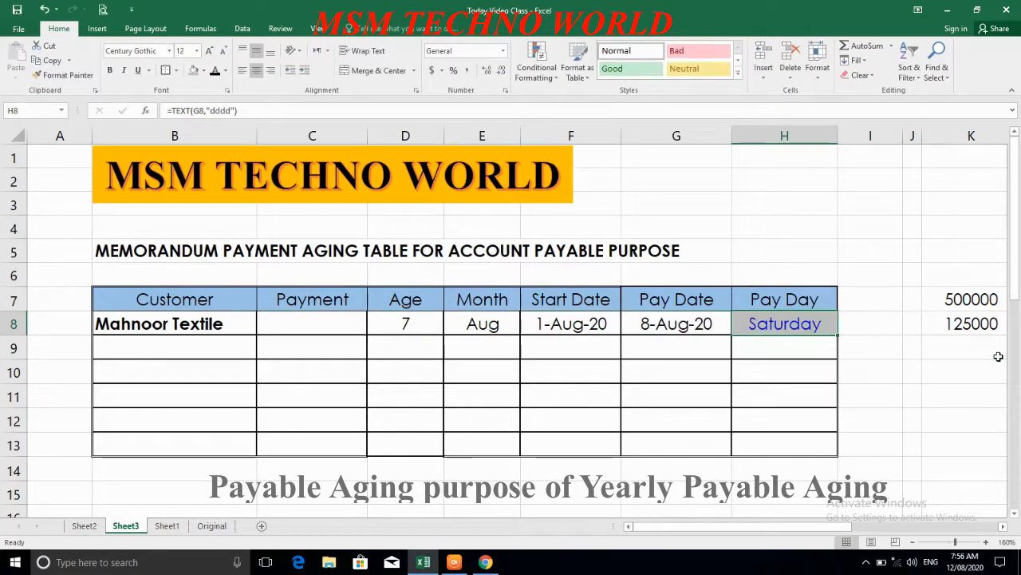
Step: Re-enter the Pay Day formula =TEXT(G8,"dddd") in cell H8, referencing the Pay Date cell
click(754, 351)
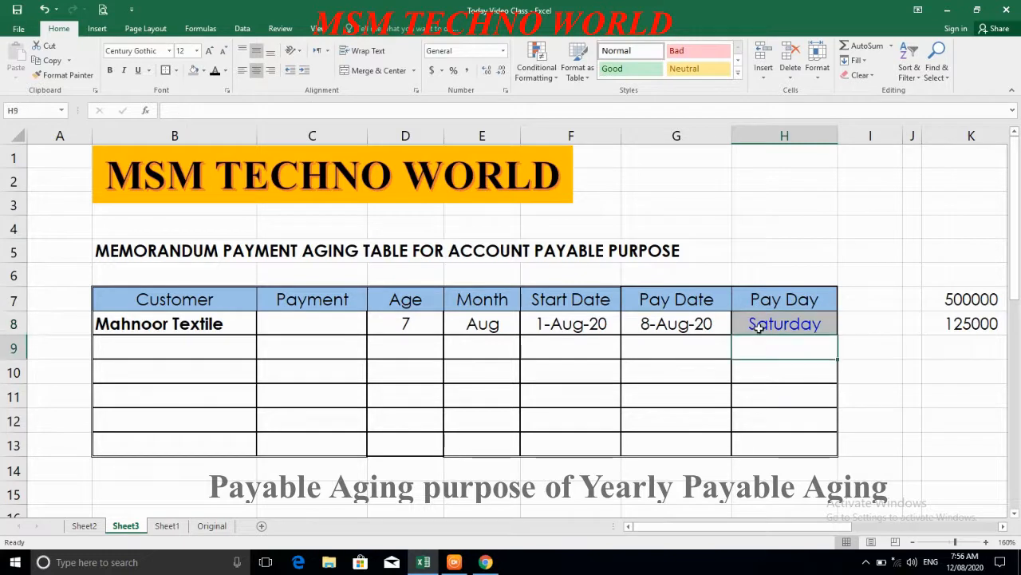
click(760, 326)
text(=)
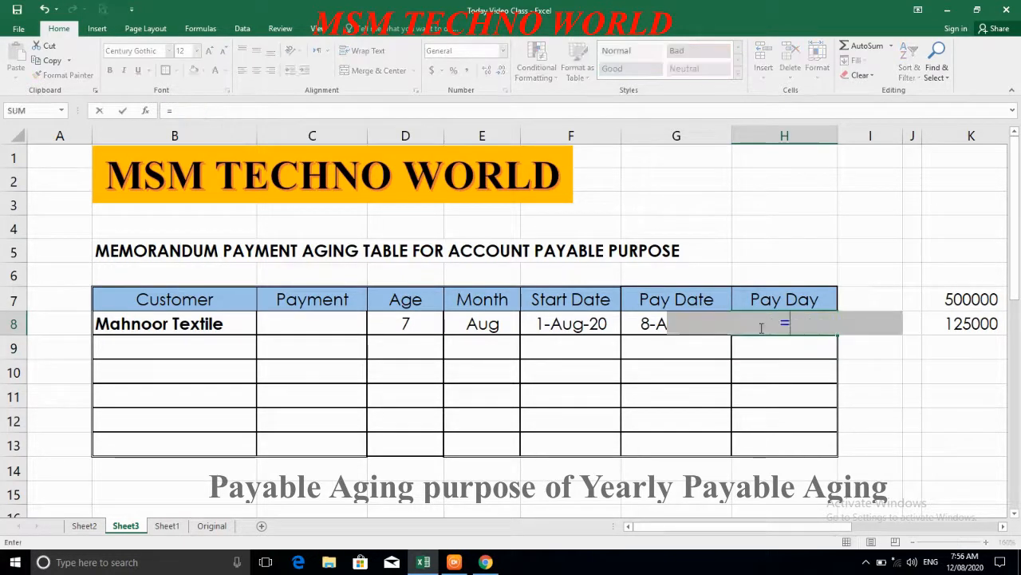
text(TEXXT)
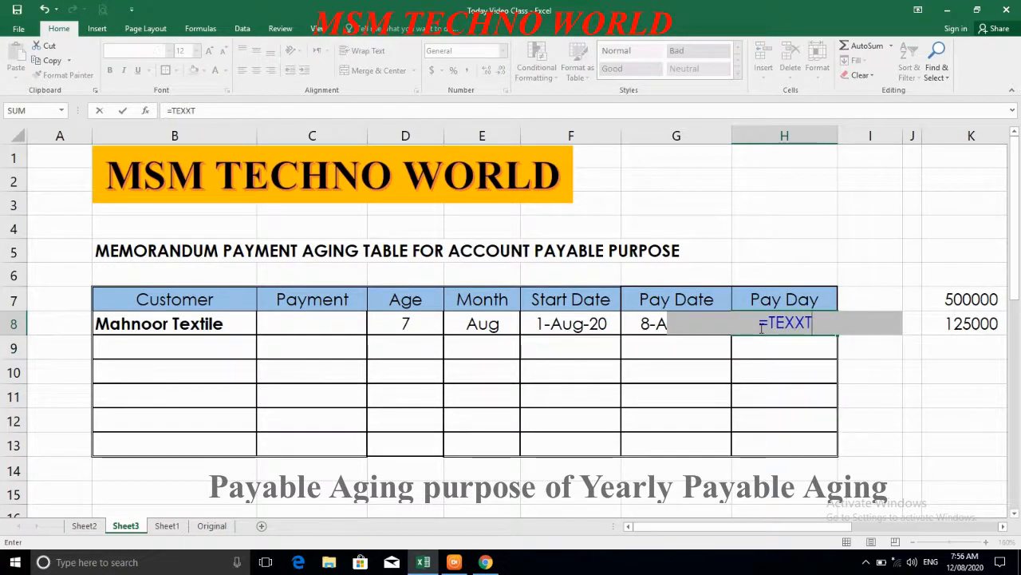
key(BackSpace)
key(BackSpace)
text(T)
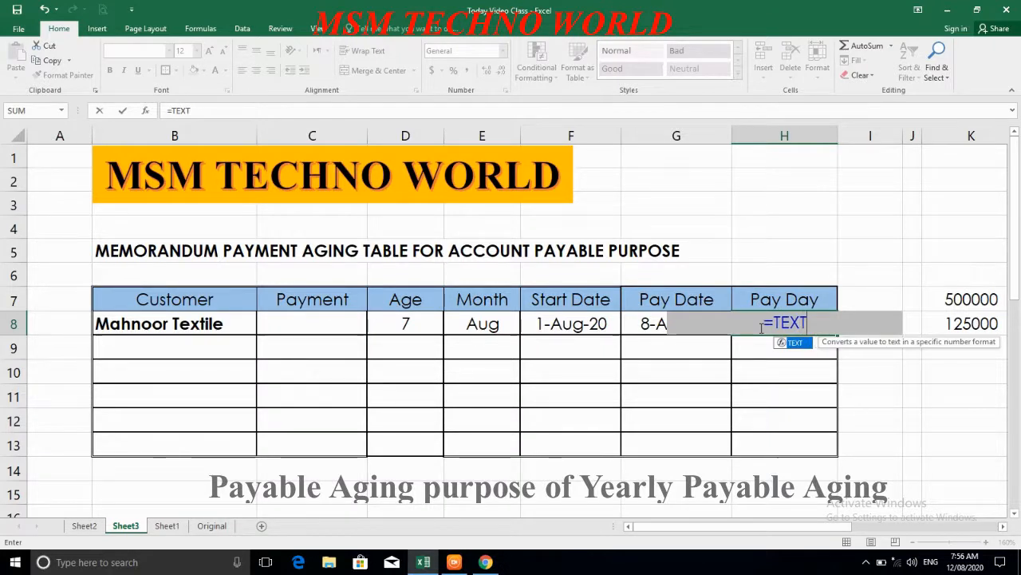
text(()
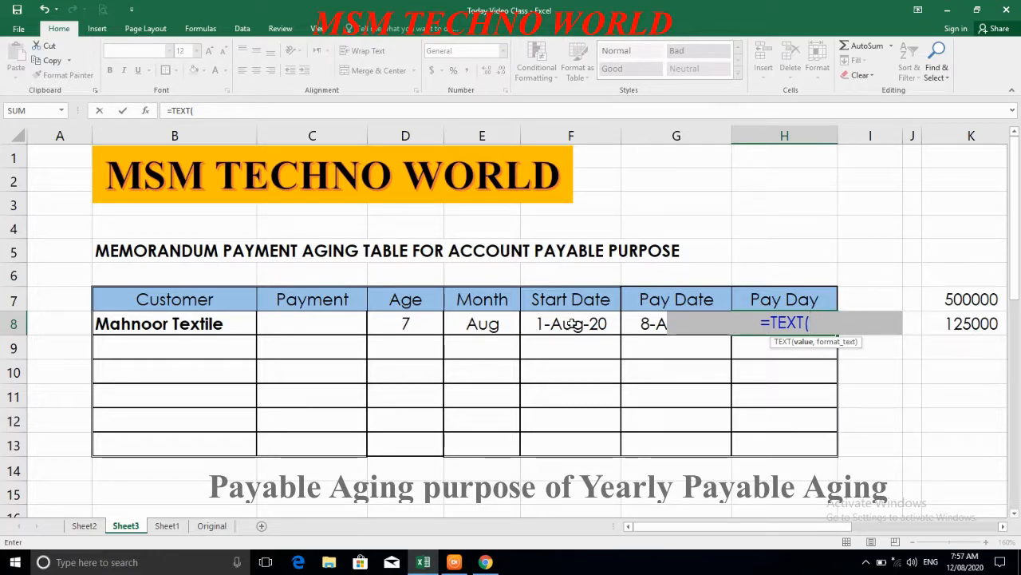
click(643, 323)
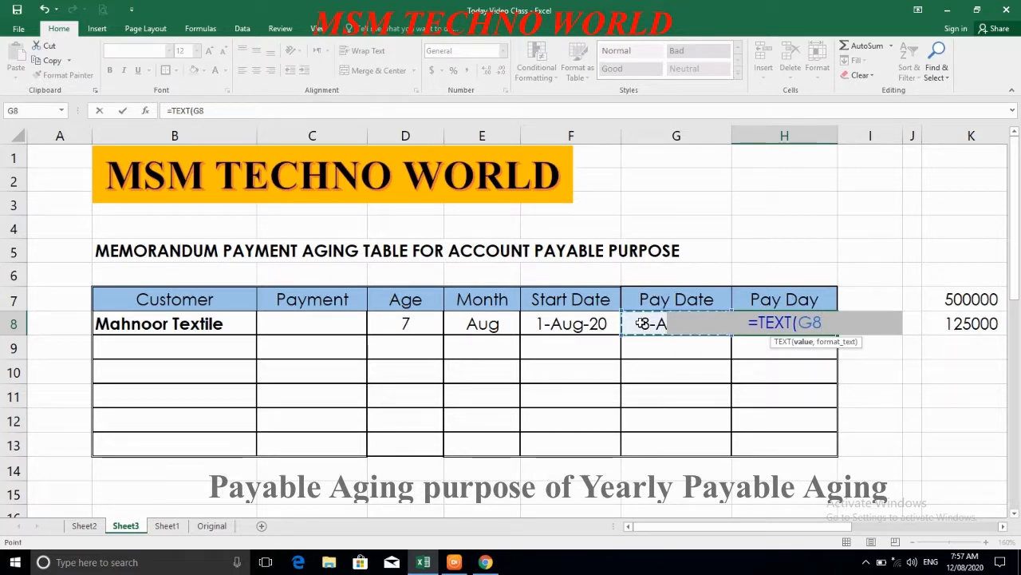
text(,)
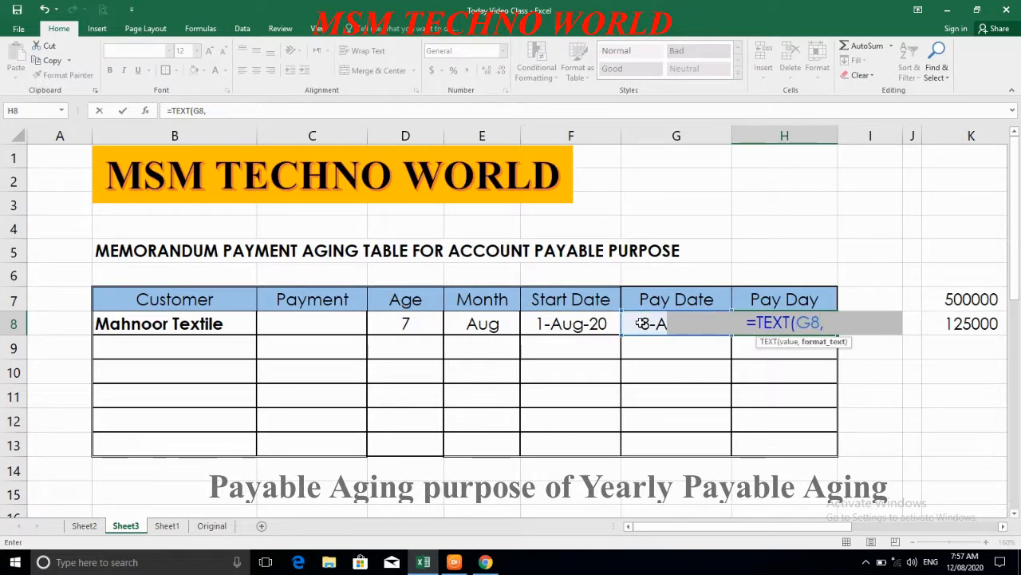
text(")
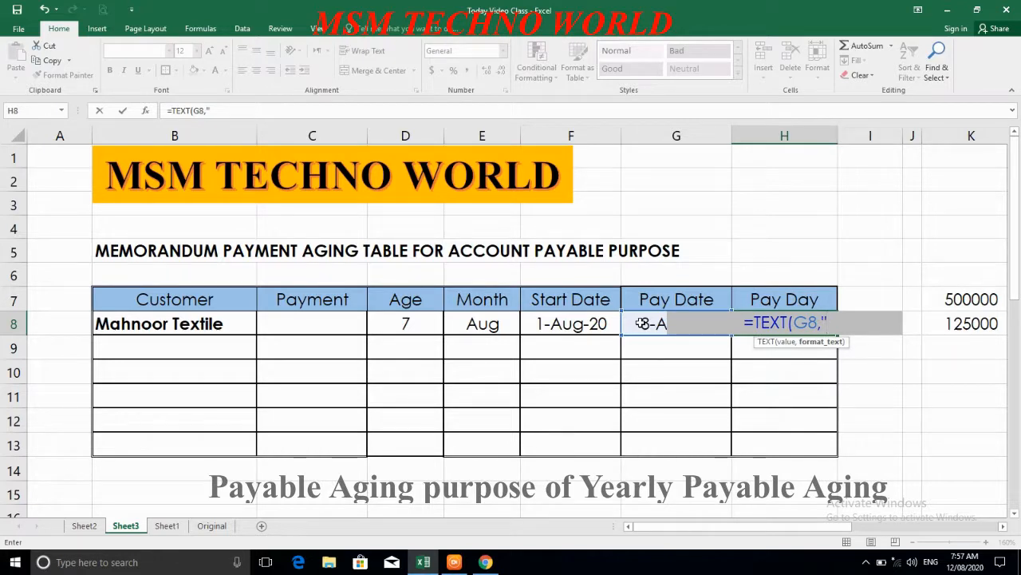
text(dddd)
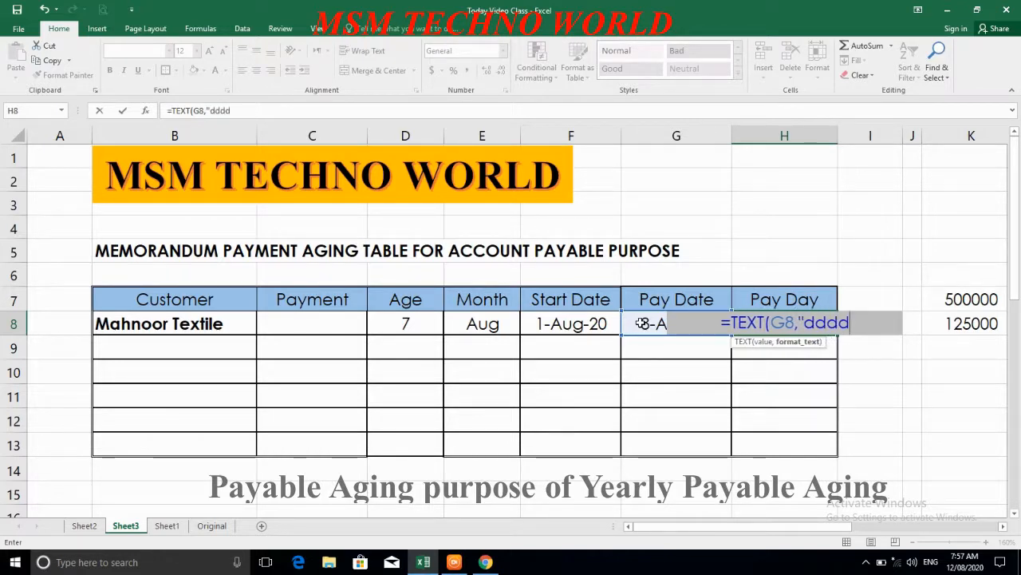
text(")
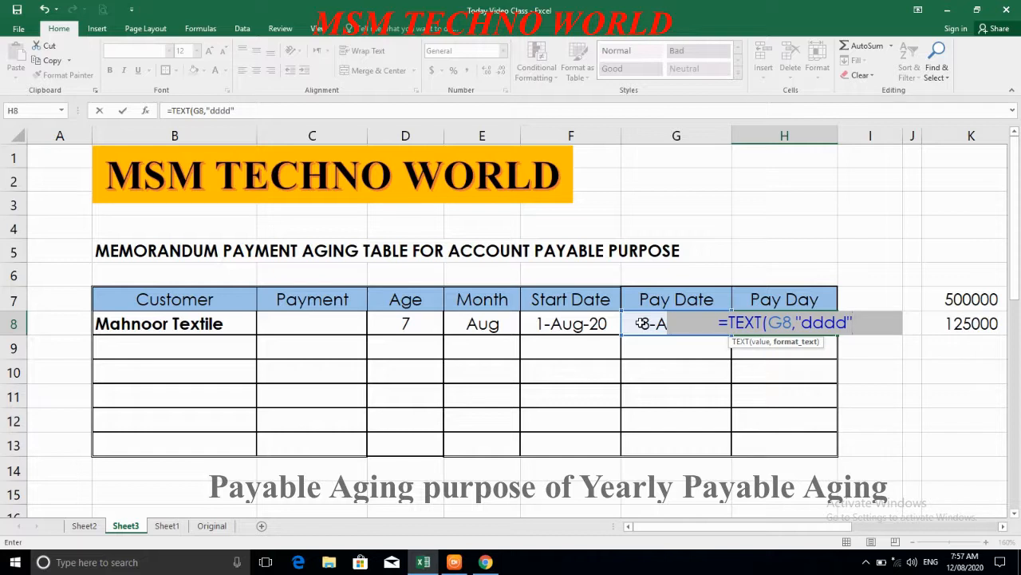
text())
key(Return)
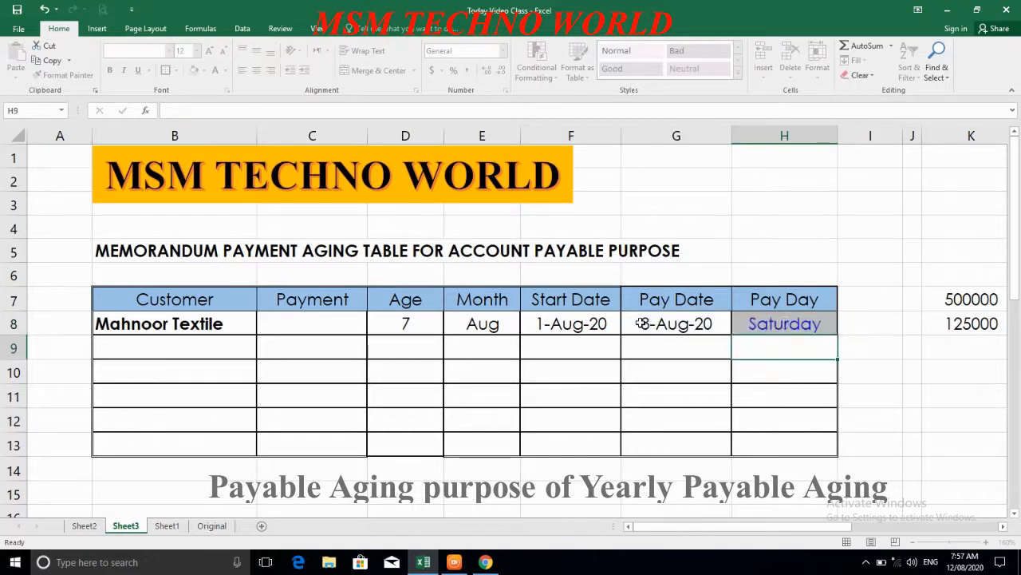
Step: Fill the Pay Day formula from H8 down through H13
key(Up)
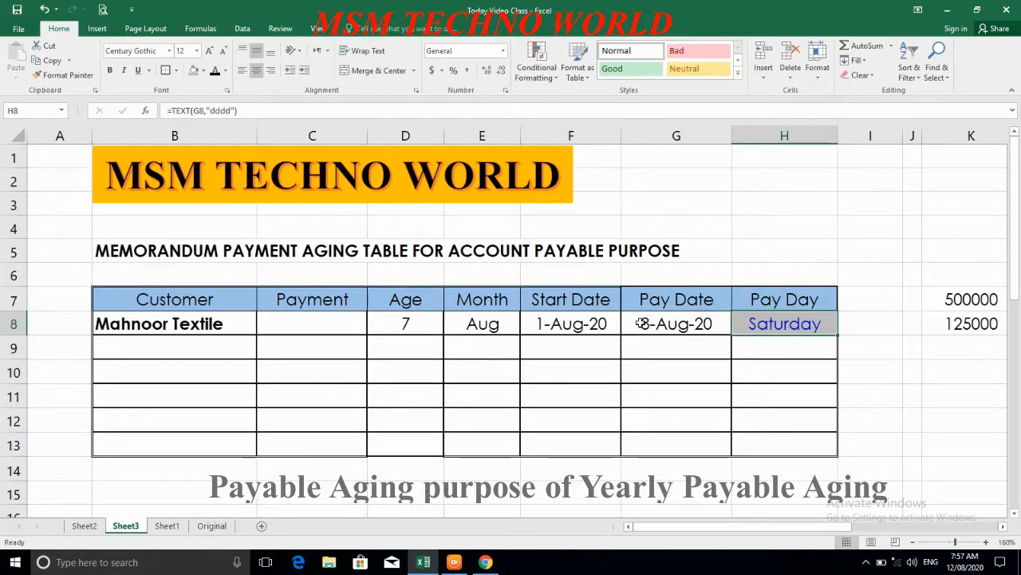
key(shift+Down)
key(shift+Down)
key(shift+Down)
key(shift+Down)
key(shift+Down)
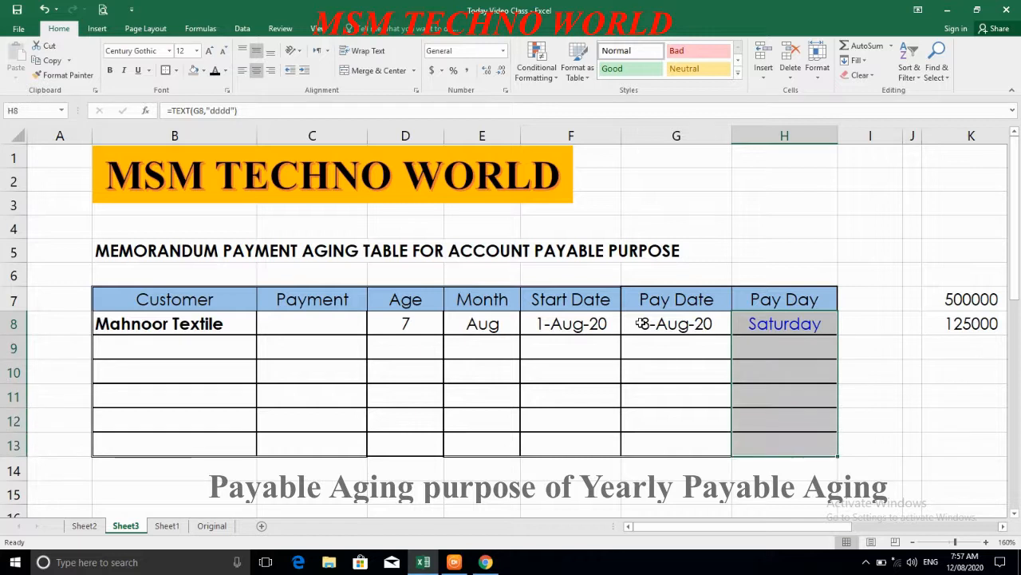
key(ctrl+d)
Step: Fill the Start Date and Pay Date formulas from F8:G8 down through row 13
key(Left)
key(Left)
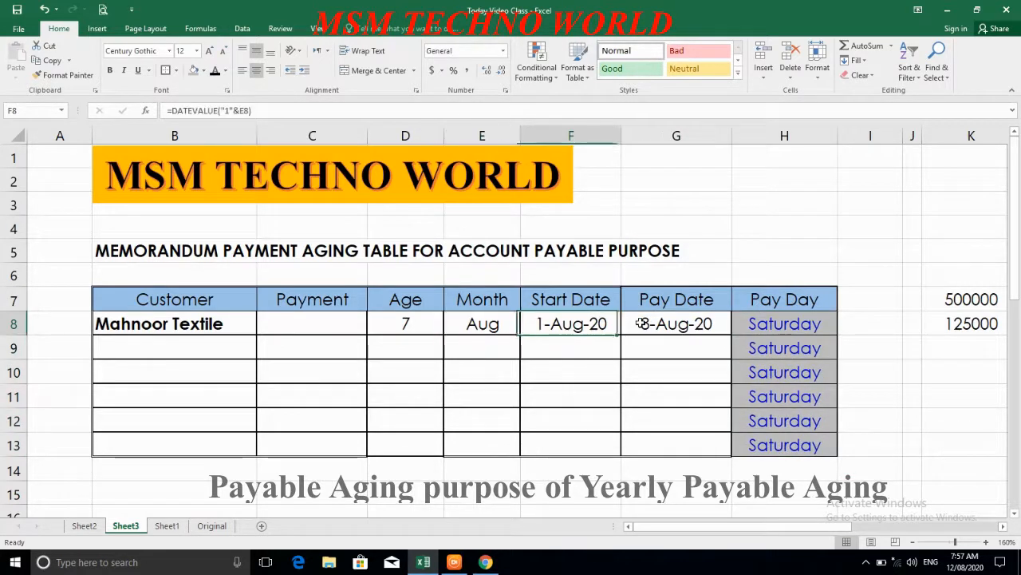
key(shift+Right)
key(shift+Down)
key(shift+Down)
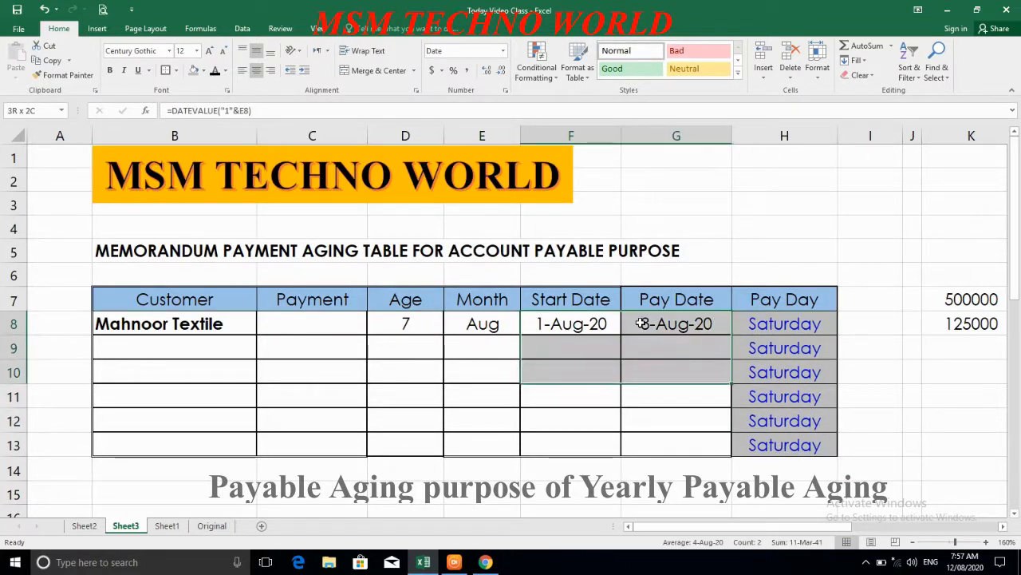
key(shift+Down)
key(shift+Down)
key(shift+Down)
key(ctrl+d)
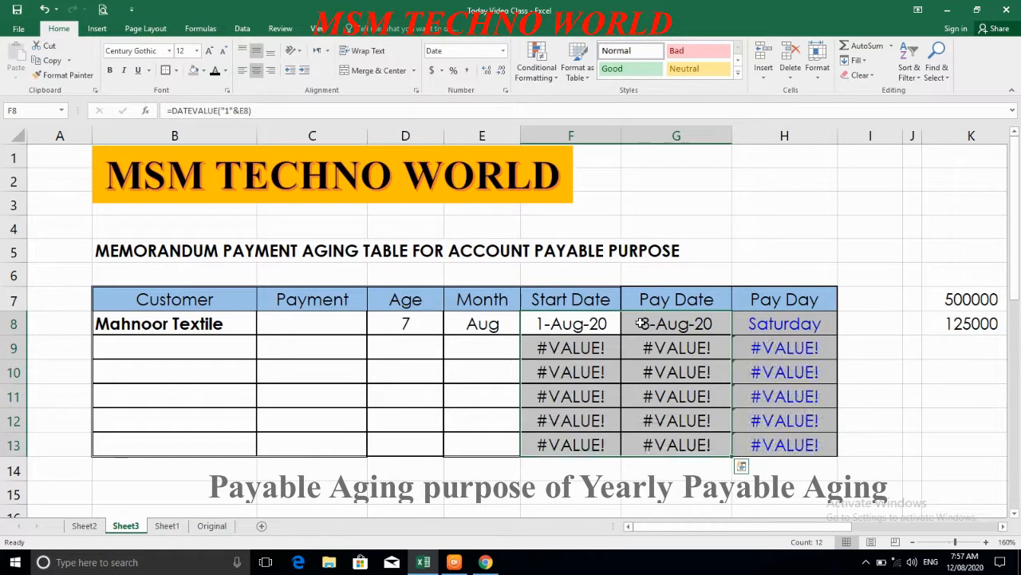
Step: Enter a payment of 250000 for Mahnoor Textile in cell C8
key(Left)
key(Left)
key(Left)
key(Left)
key(Down)
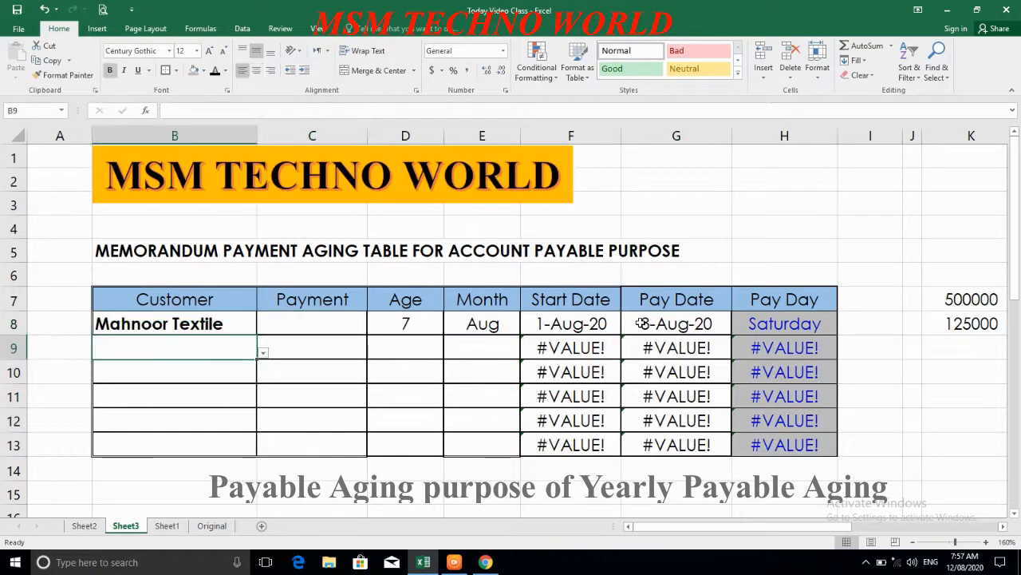
key(Up)
key(Right)
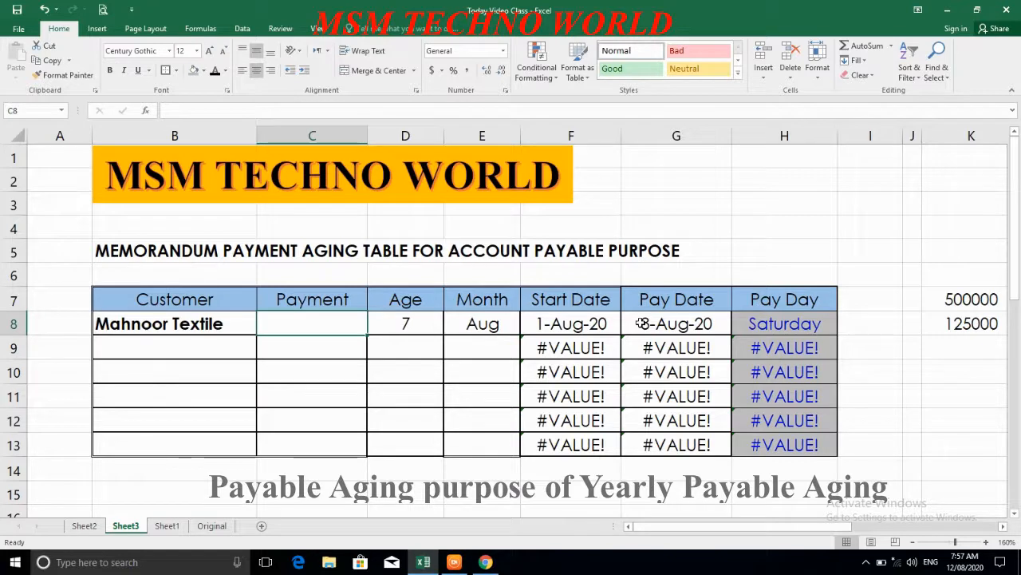
text(250000)
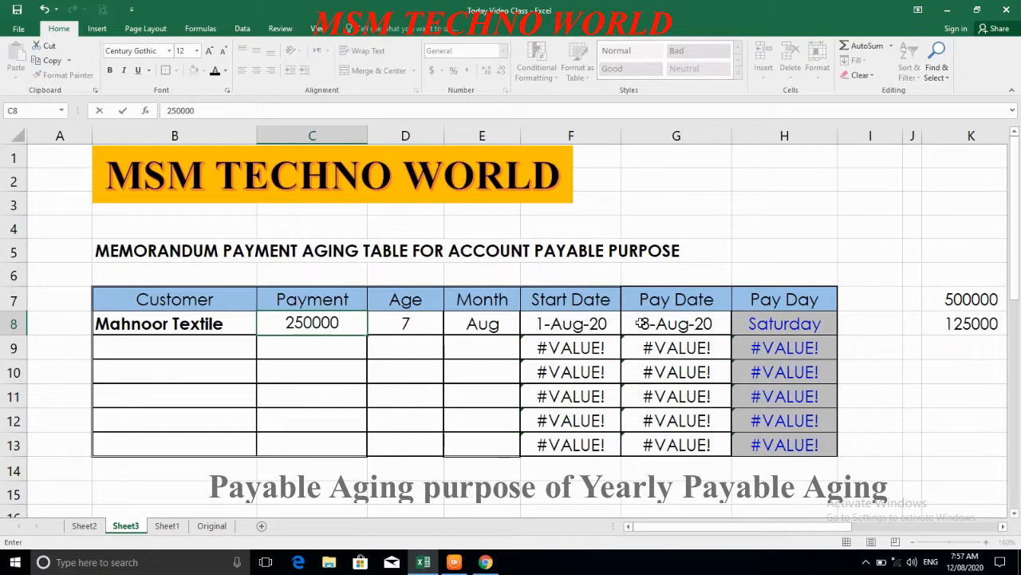
key(Return)
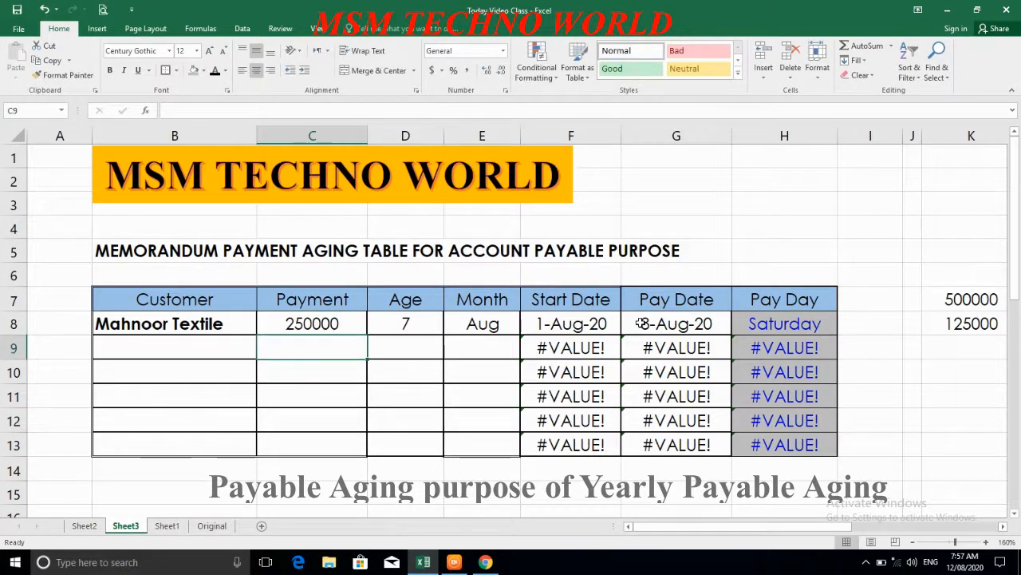
Step: Choose Shahnoor Fabric as the customer in B9 and enter a payment of 500000 in C9
key(Left)
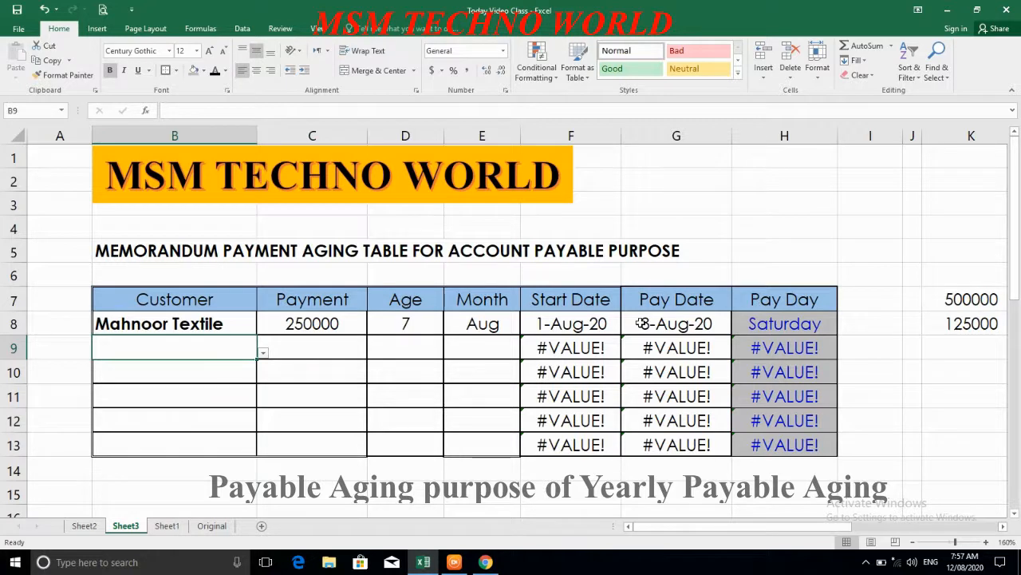
key(alt+Down)
key(Down)
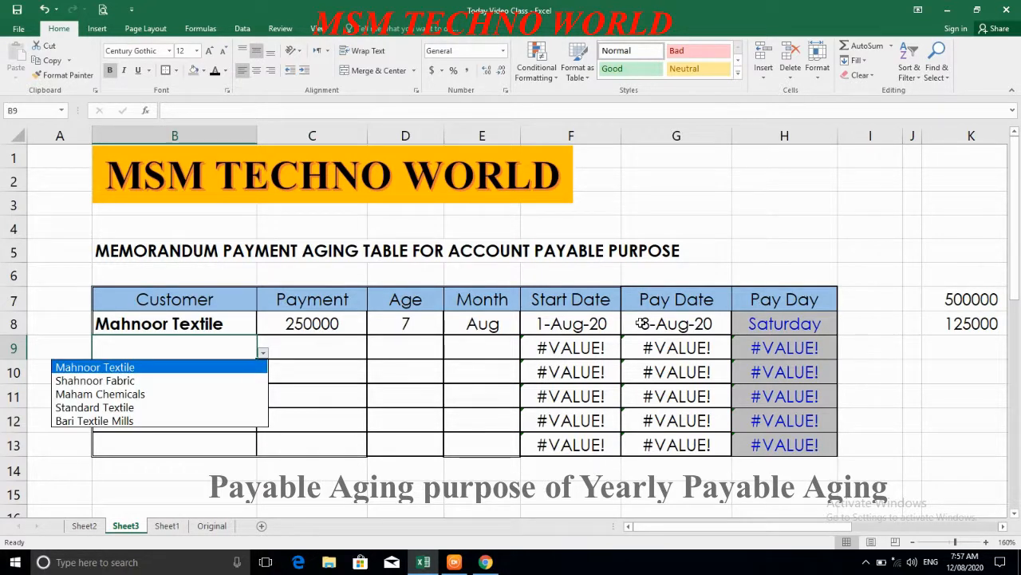
key(Down)
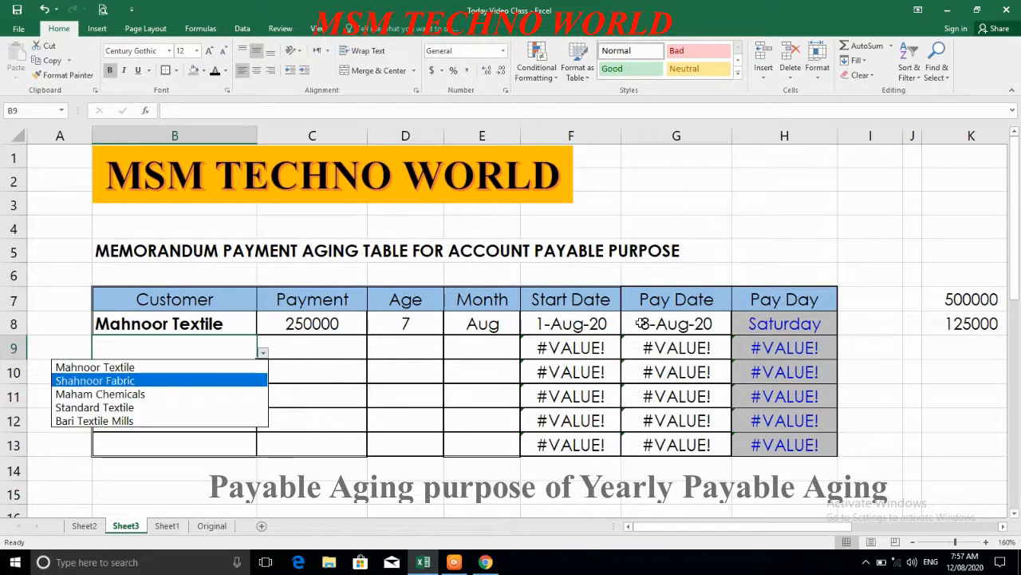
key(Return)
key(Right)
text(500000)
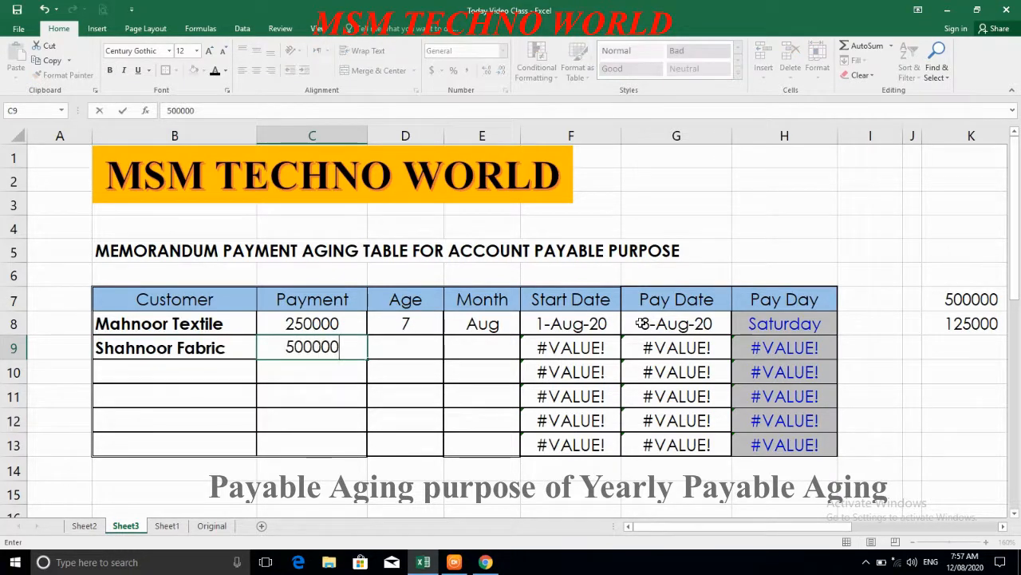
key(Return)
Step: Choose age 15 in D9 and month Aug in E9 for Shahnoor Fabric
key(Right)
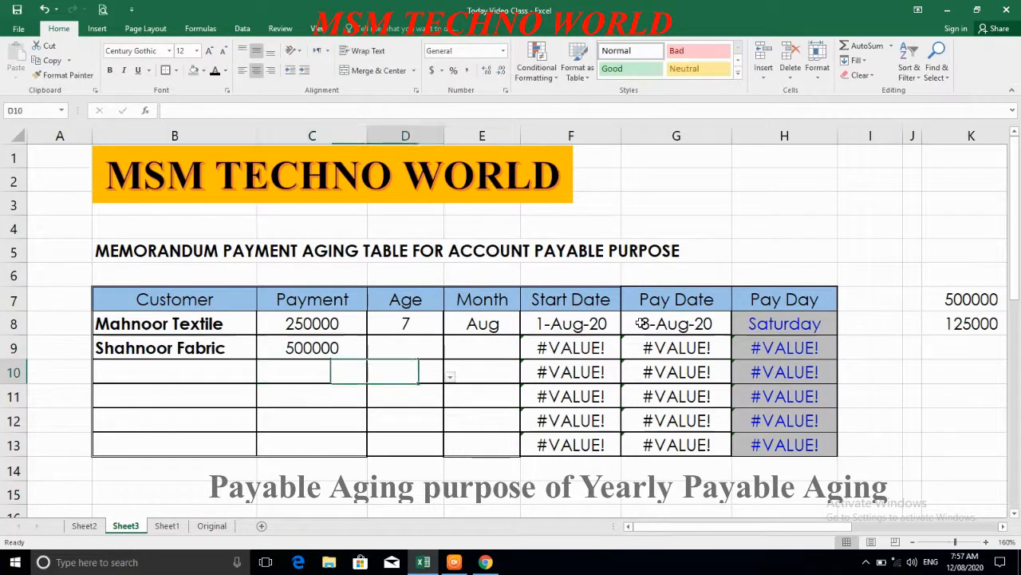
key(Up)
key(alt+Down)
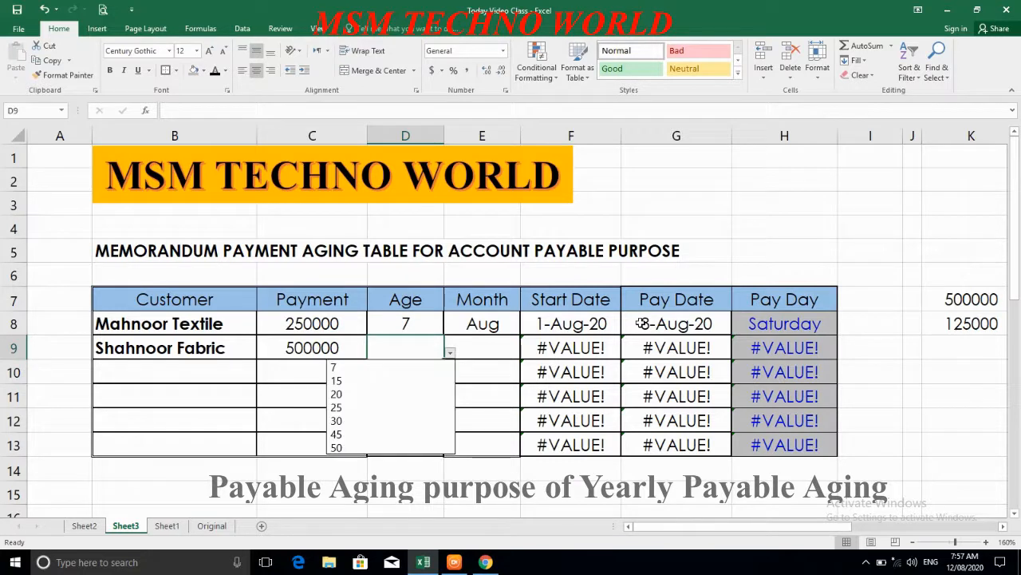
key(Down)
key(Down)
key(Return)
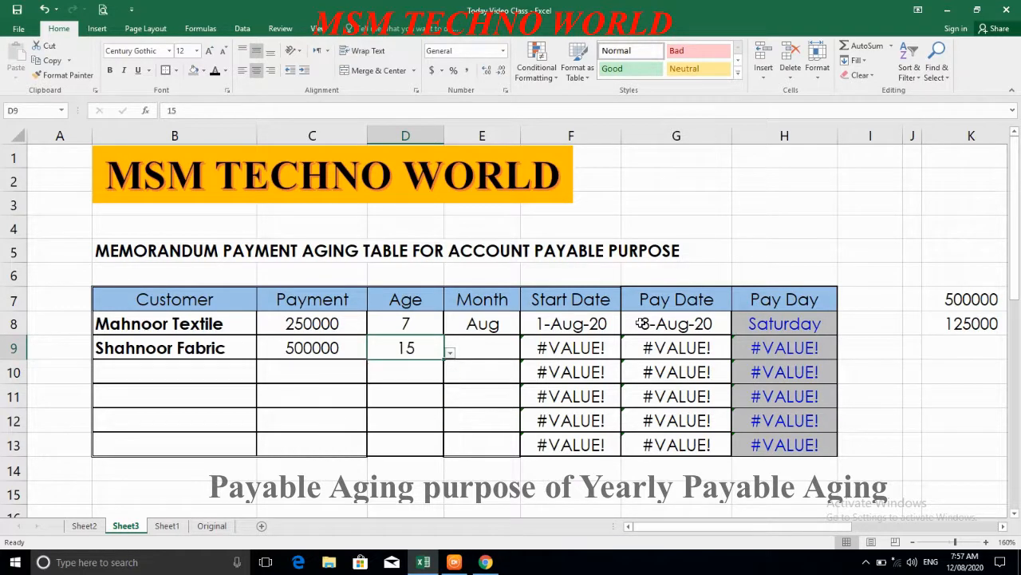
key(Right)
key(alt+Down)
key(Down)
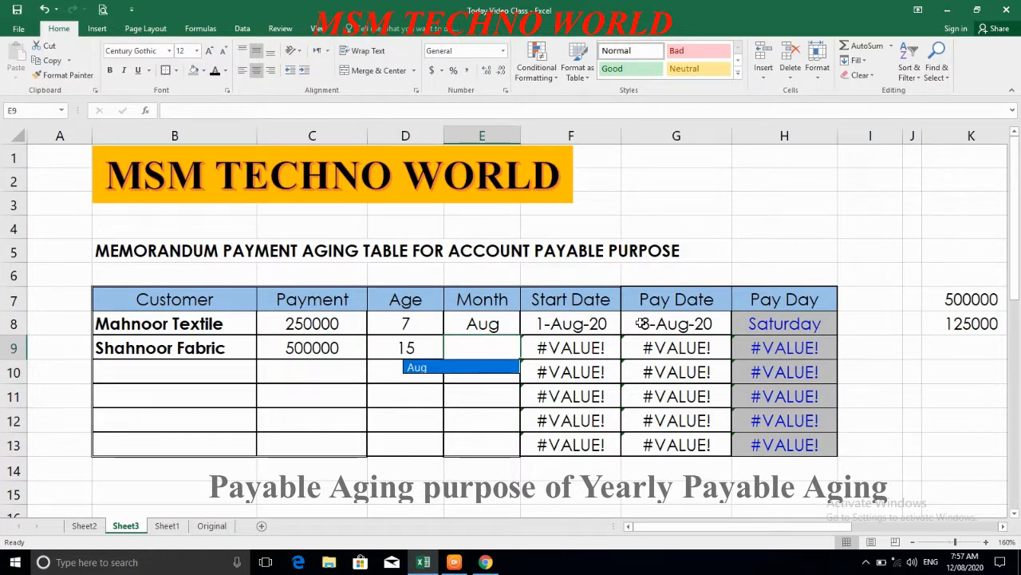
key(Return)
Step: Fill the month Aug from E8 down through E13
key(Up)
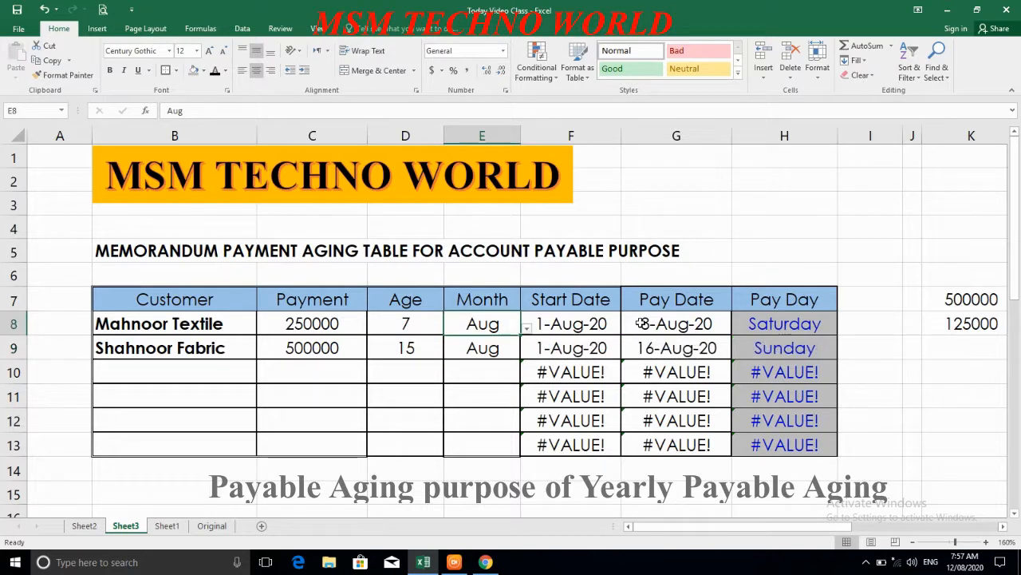
key(shift+Down)
key(shift+Down)
key(shift+Down)
key(shift+Down)
key(shift+Down)
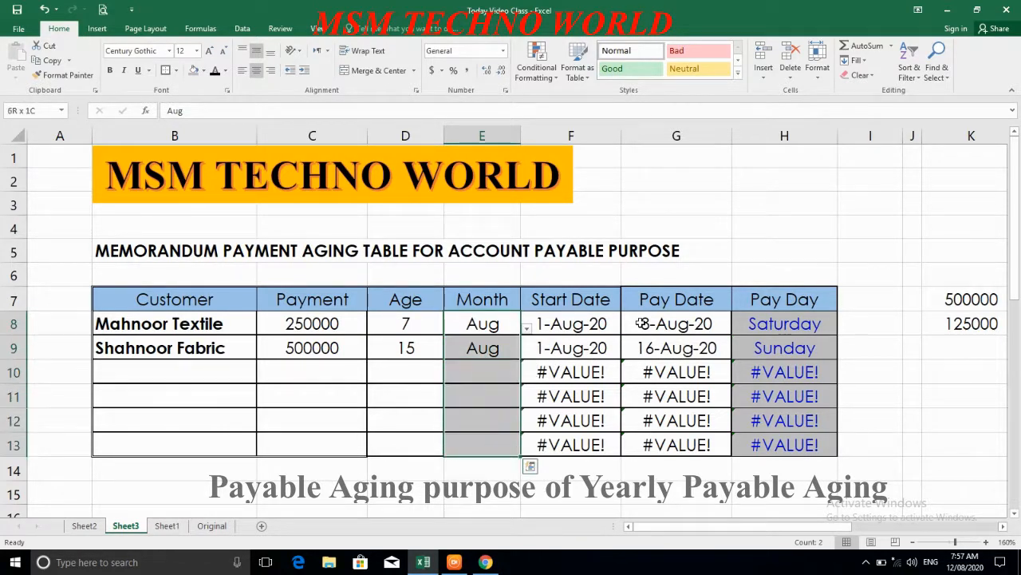
key(ctrl+d)
Step: Change the month for Shahnoor Fabric in E9 to Sep using the cell's drop-down list
key(Down)
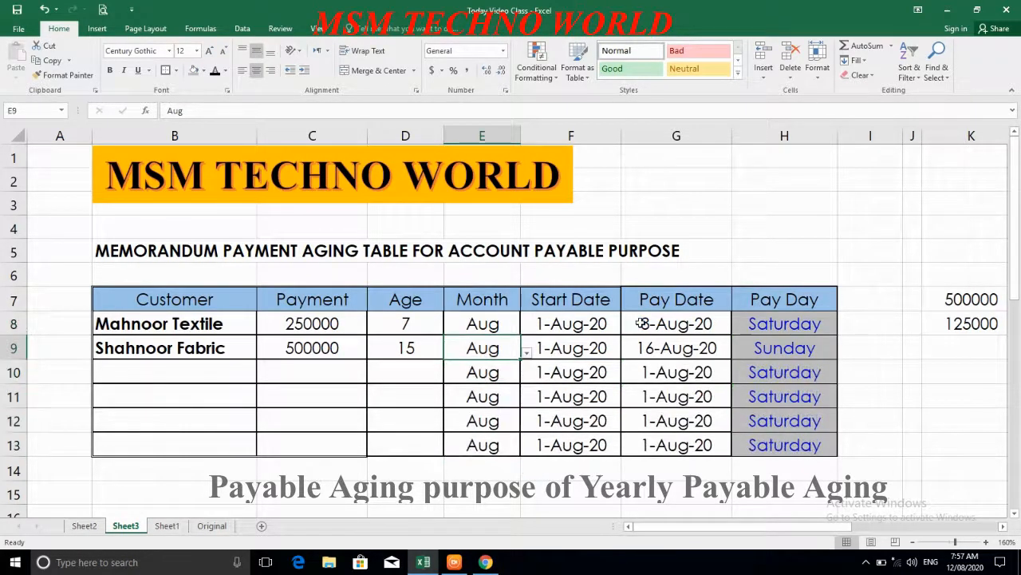
key(shift+Up)
key(shift+Down)
key(alt)
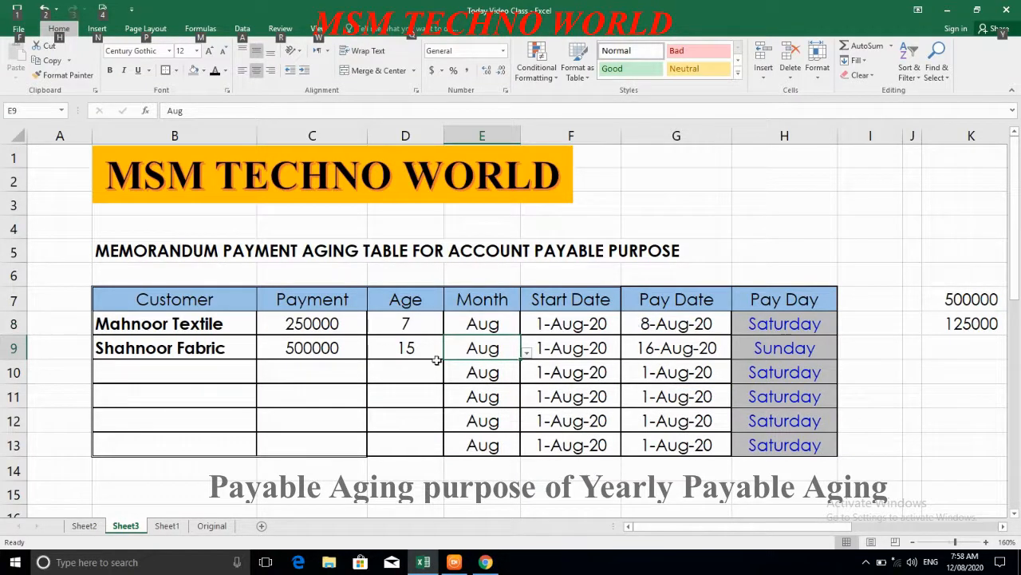
key(Escape)
click(526, 353)
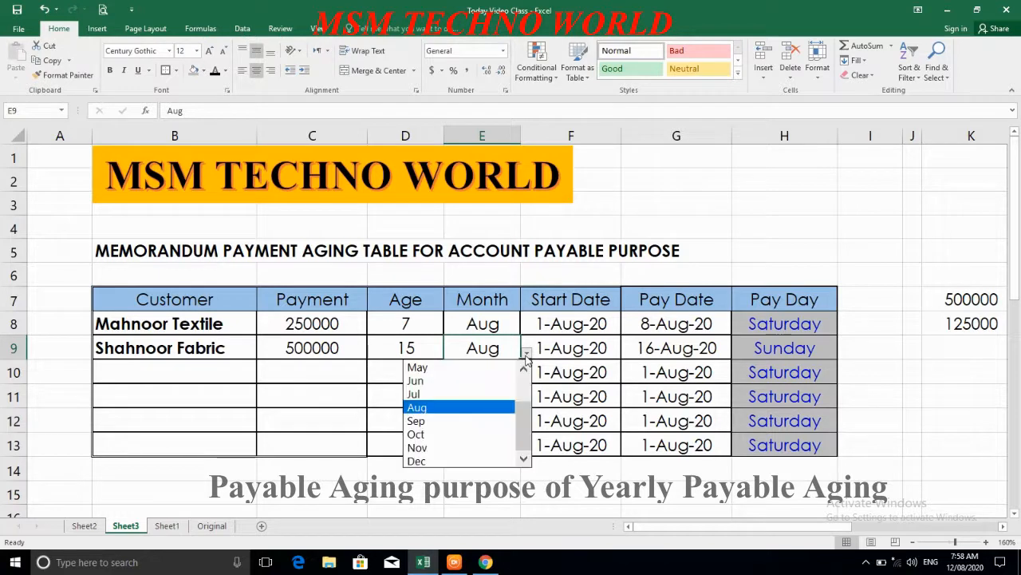
click(437, 422)
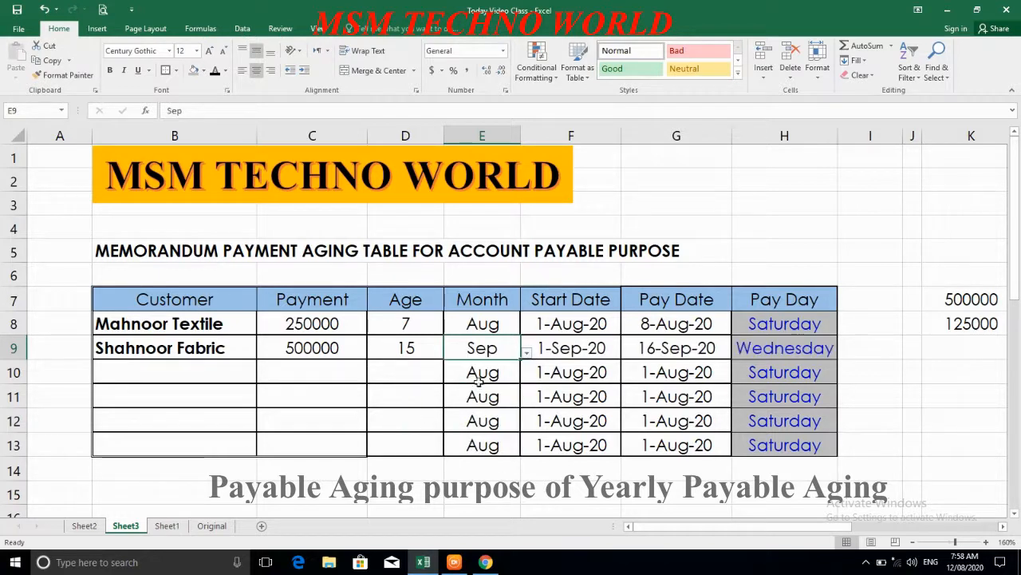
Step: Set the month in E10 to Oct and in E11 to Nov using the cells' drop-down lists
click(517, 378)
click(527, 377)
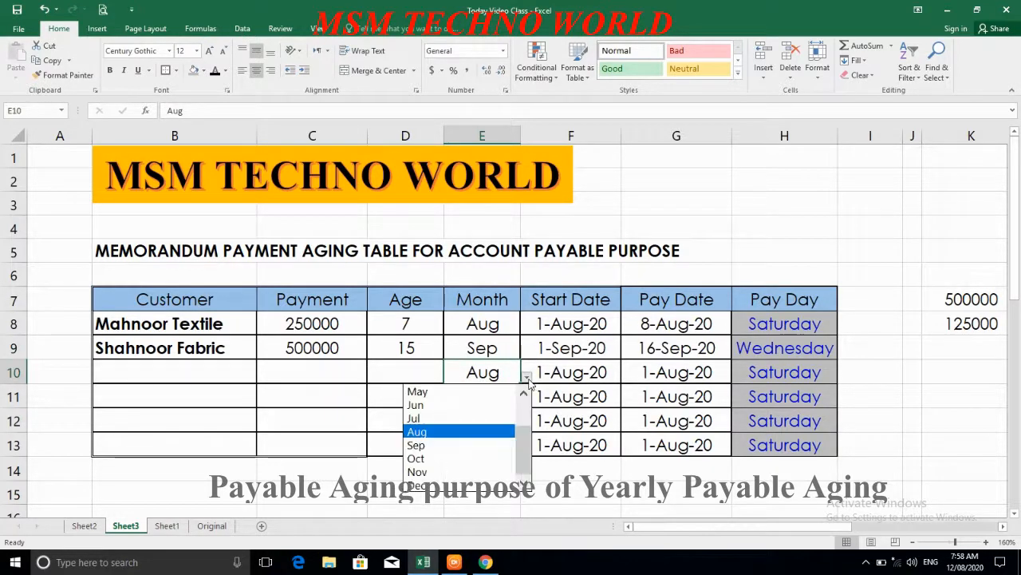
click(449, 456)
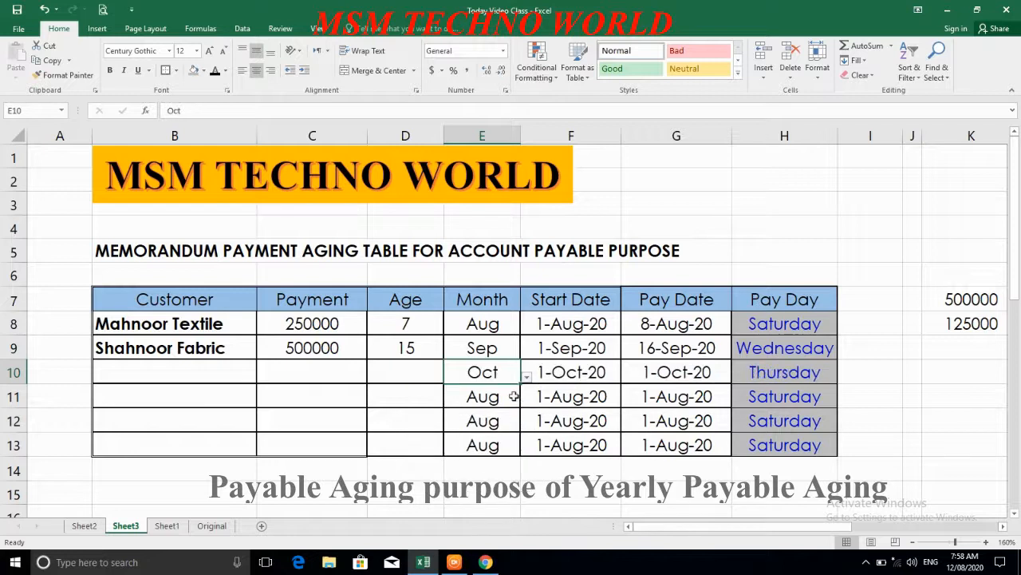
click(514, 396)
click(527, 400)
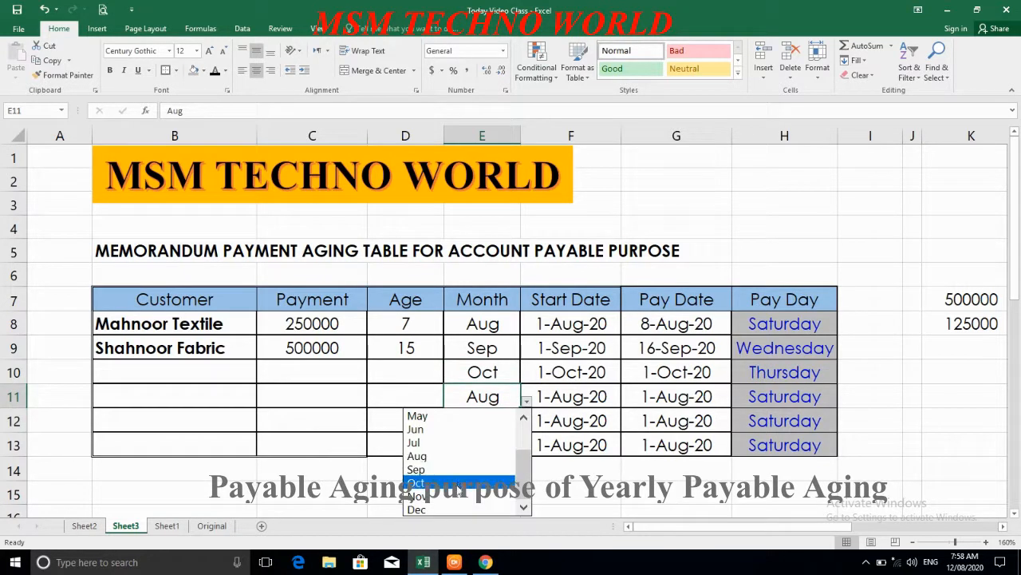
click(455, 497)
Step: Choose Dec as the month in E12 and May as the month in E13
click(517, 424)
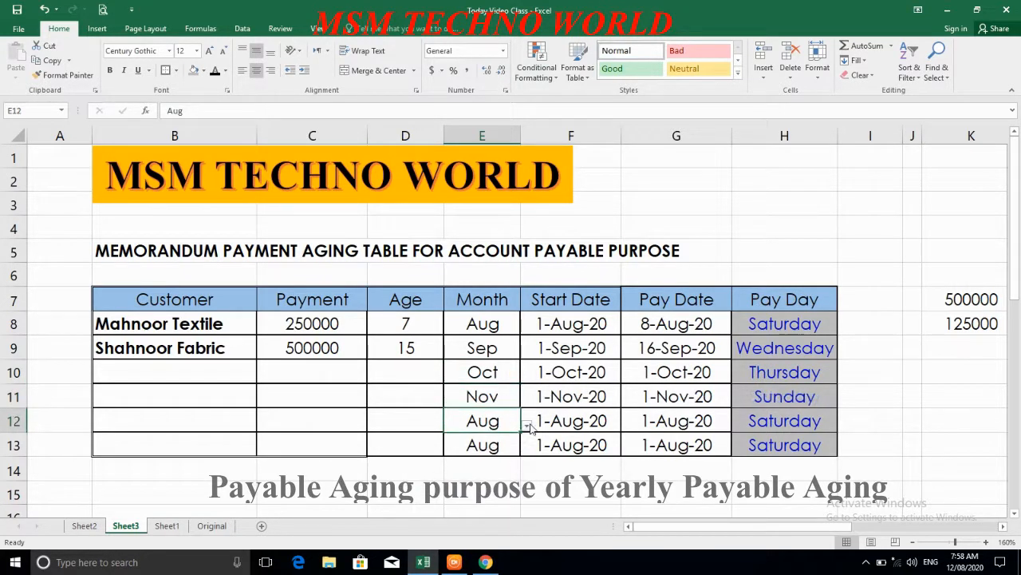
click(529, 426)
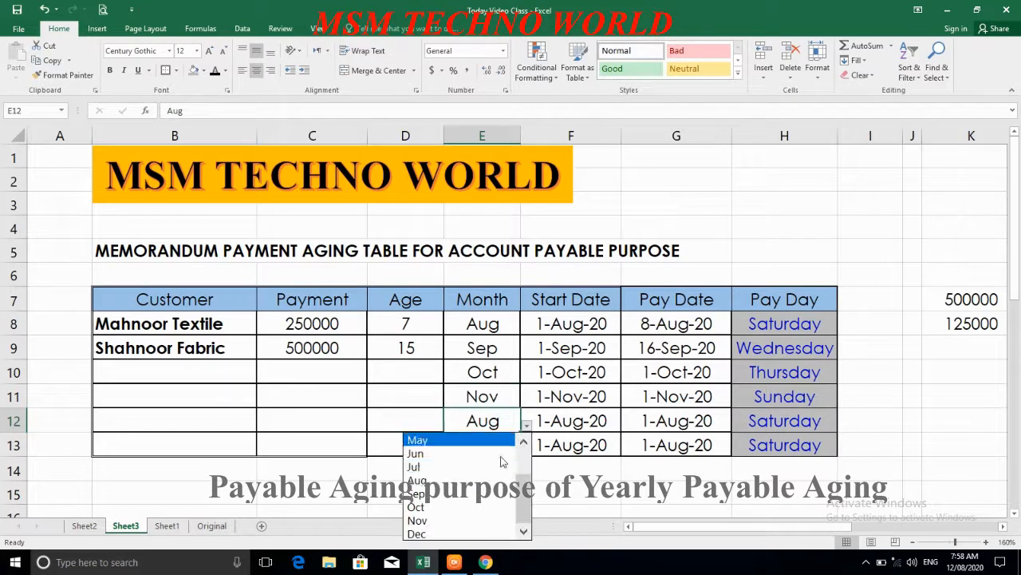
click(448, 534)
click(517, 445)
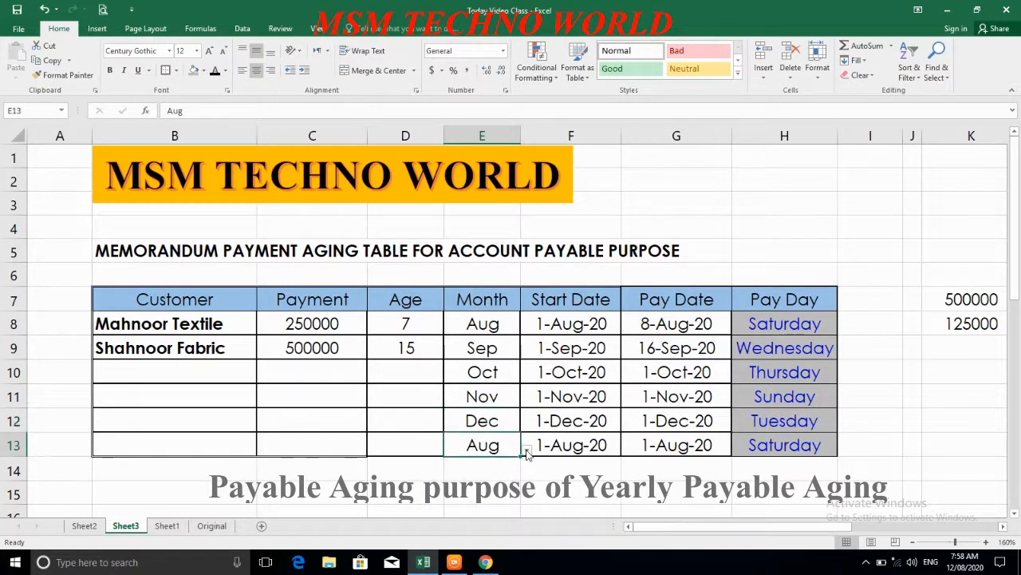
click(527, 451)
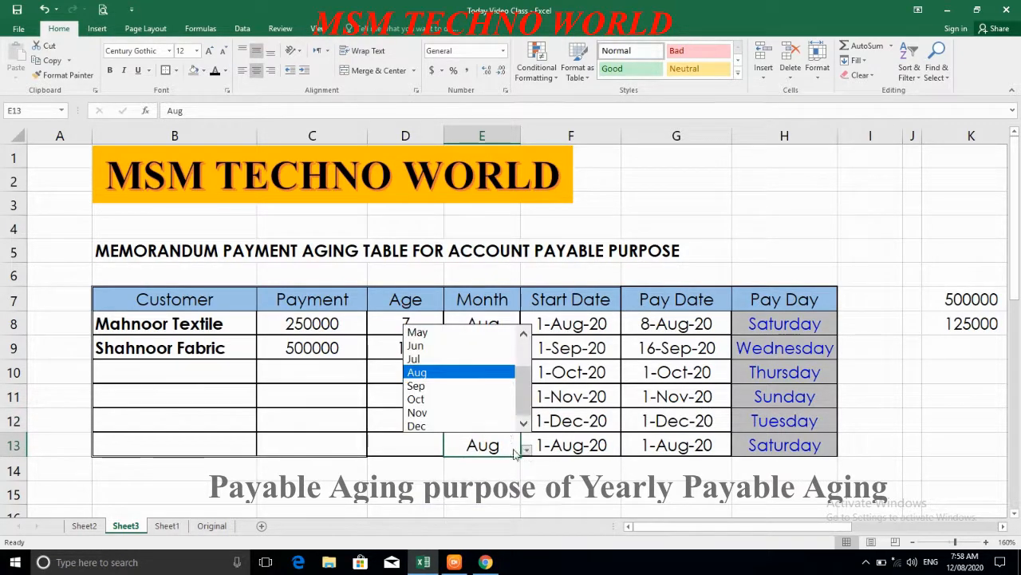
click(465, 334)
Step: Complete row 10 with customer Maham Chemicals, a payment of 100000 and age 25
click(231, 382)
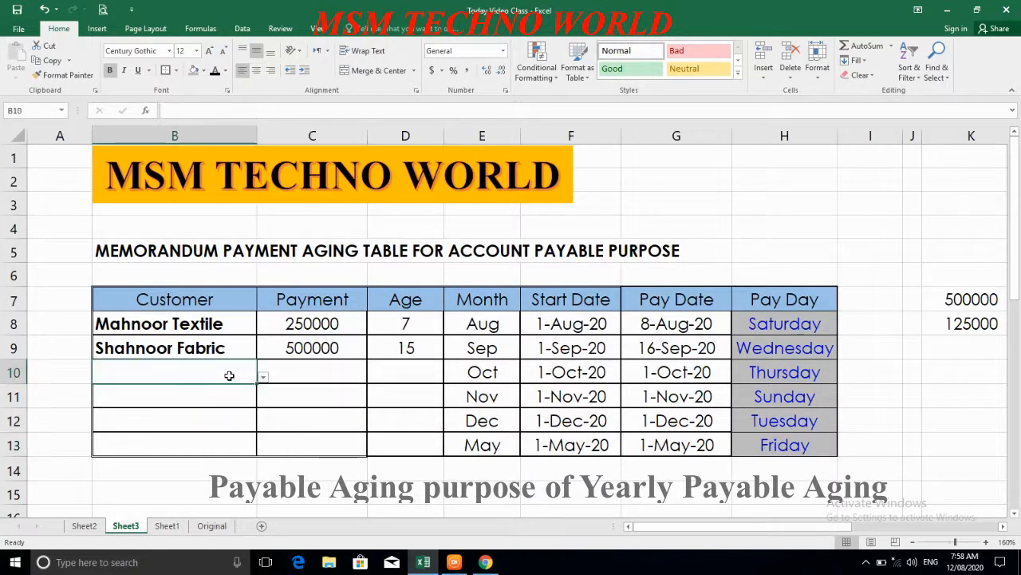
click(263, 378)
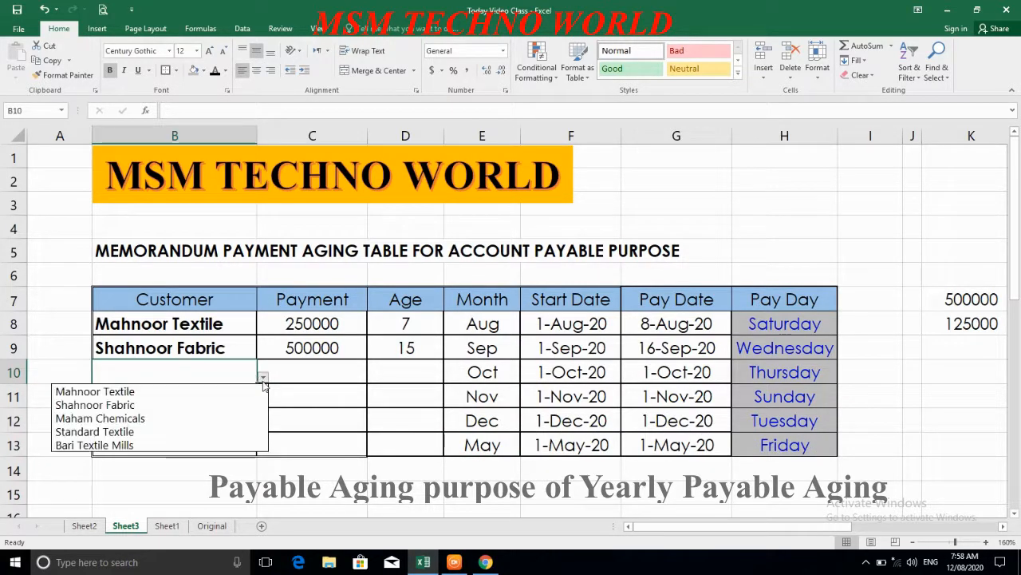
click(186, 419)
click(296, 382)
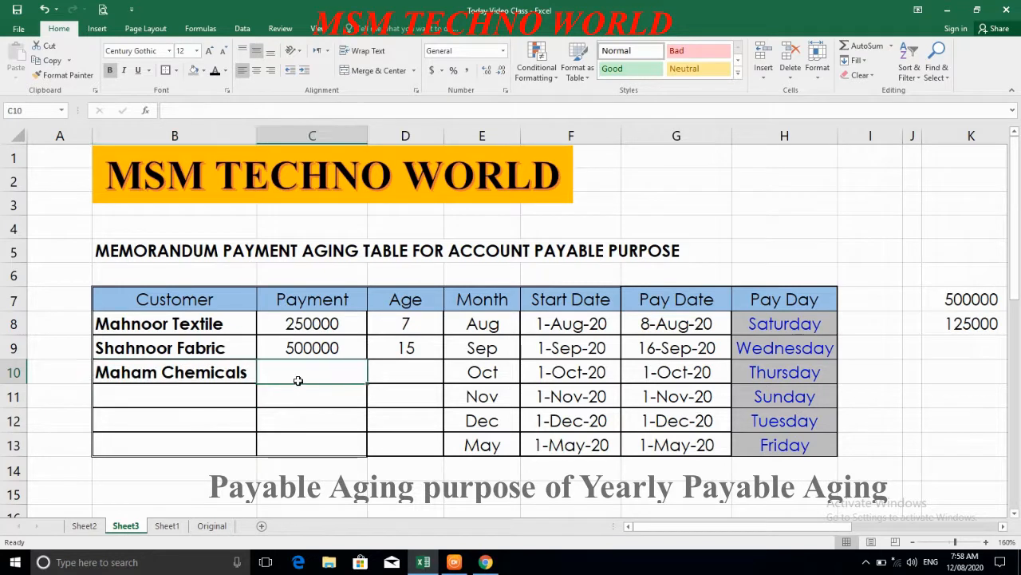
text(25000)
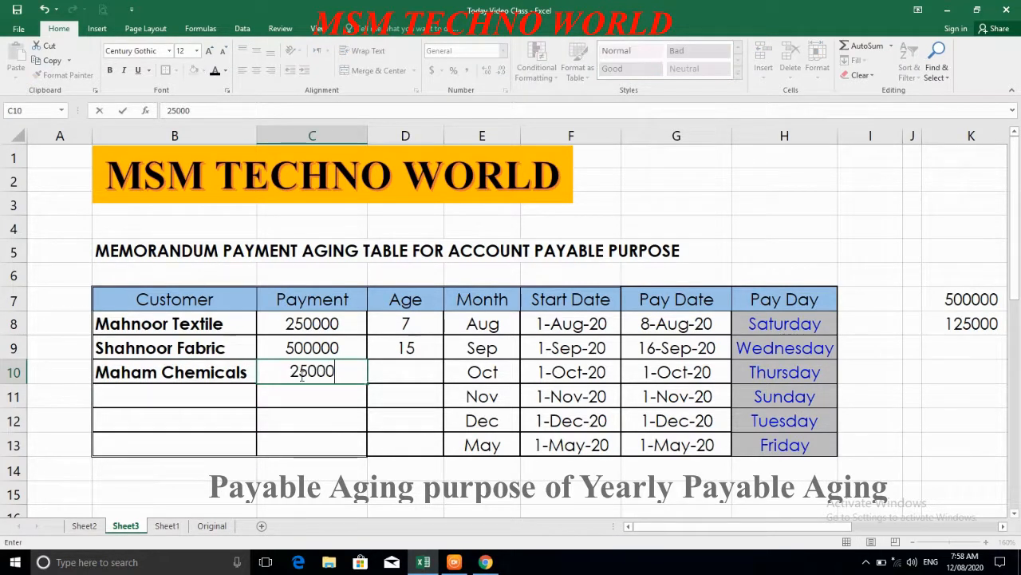
key(BackSpace)
key(BackSpace)
key(BackSpace)
key(BackSpace)
key(BackSpace)
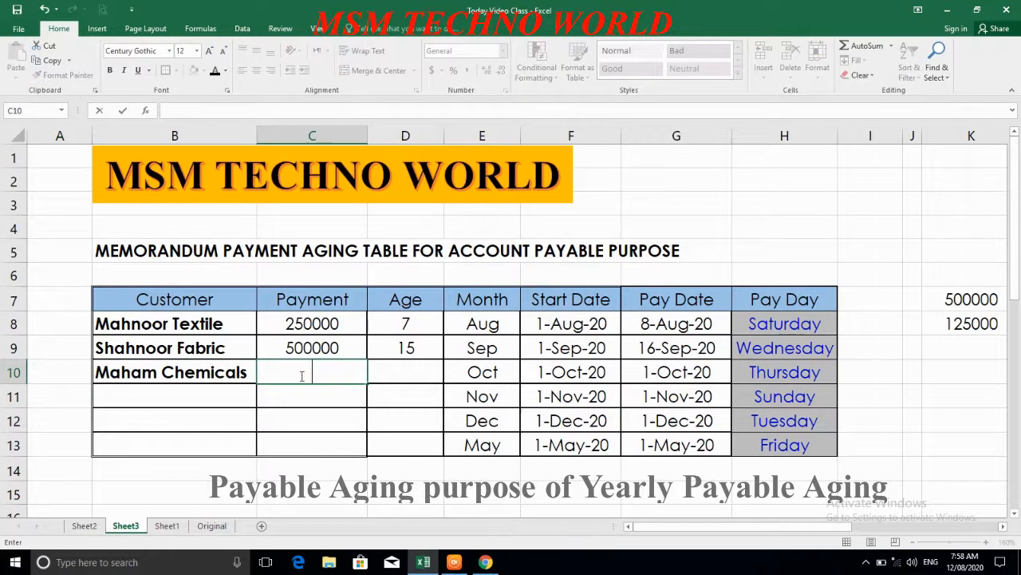
text(10000)
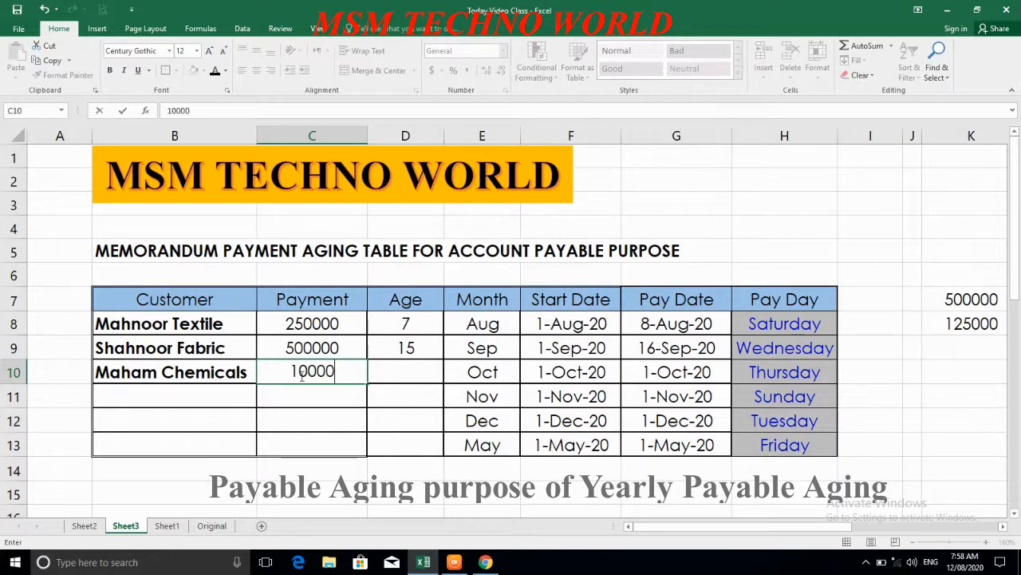
text(0)
key(Tab)
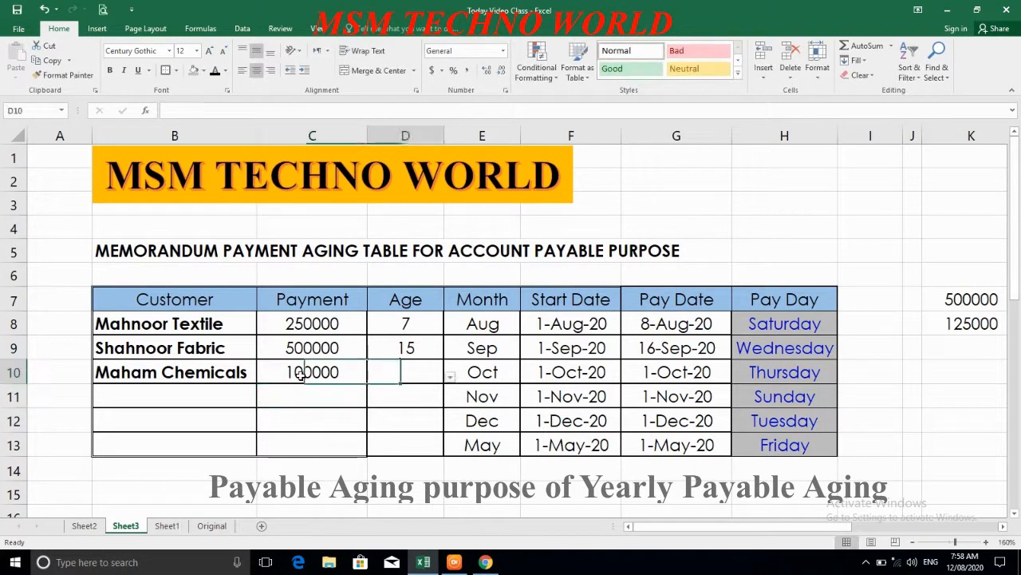
click(451, 377)
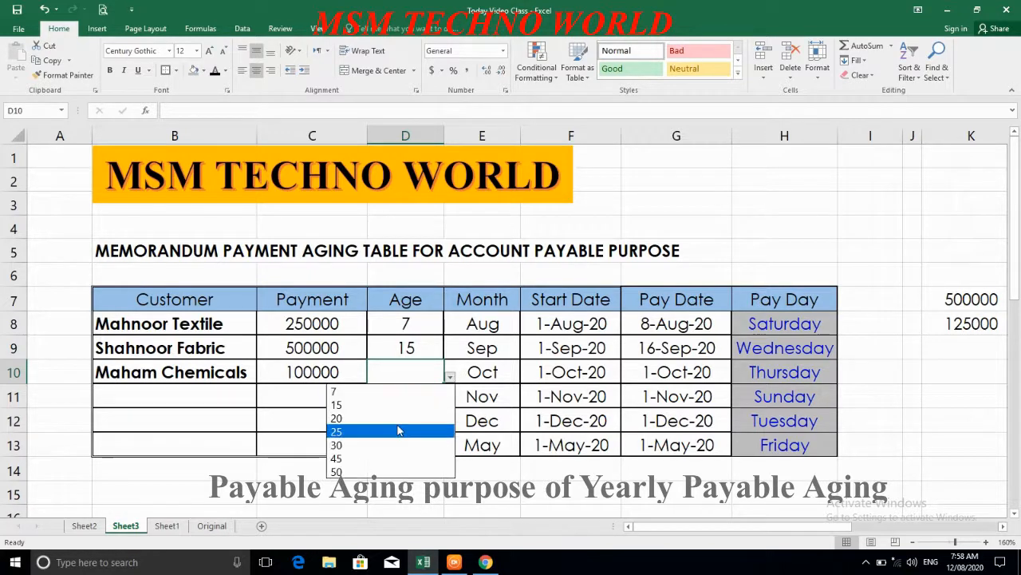
click(405, 417)
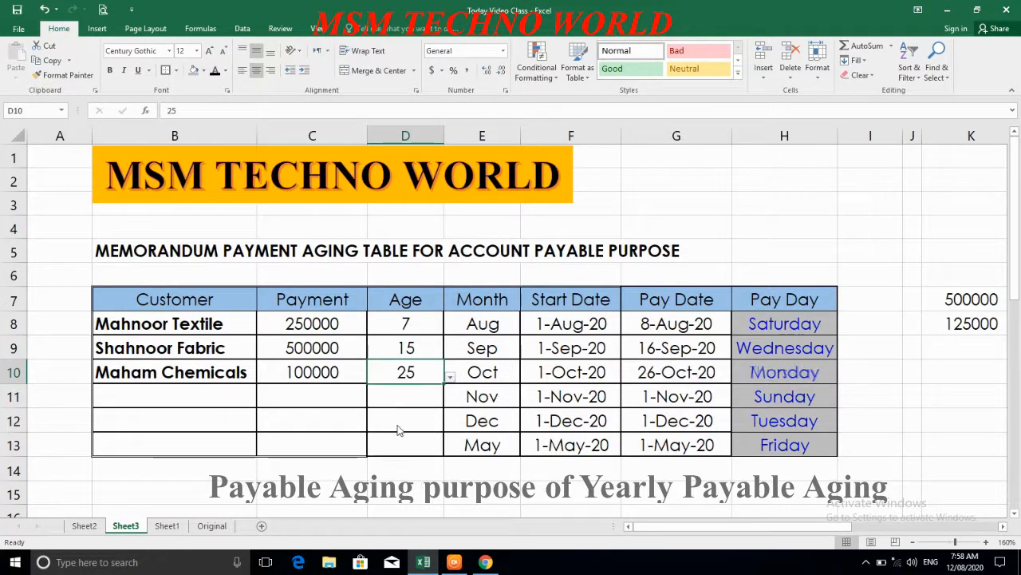
Step: Complete row 11 with customer Standard Textile, a payment of 75000 and age 50
click(196, 391)
click(263, 402)
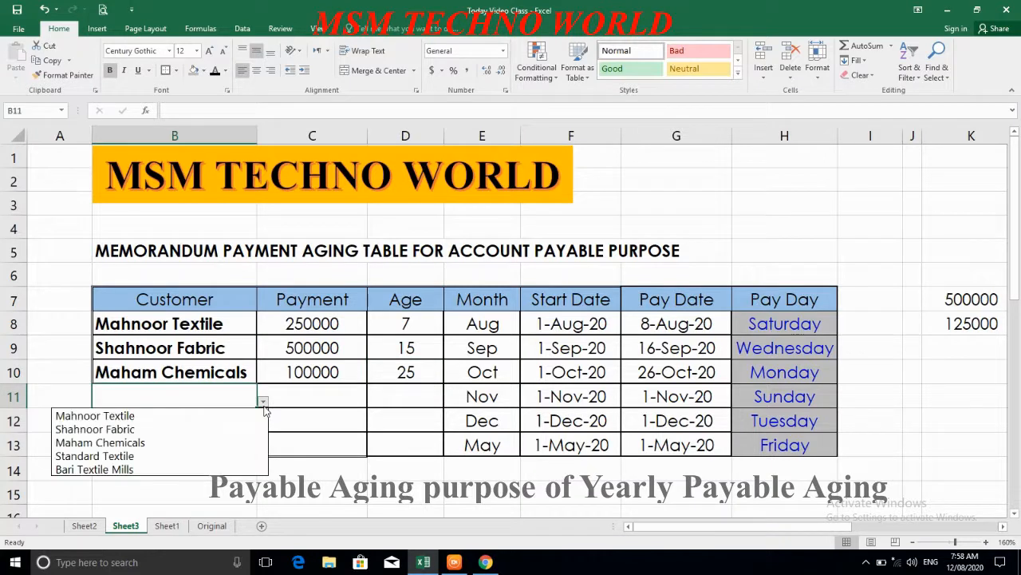
click(88, 454)
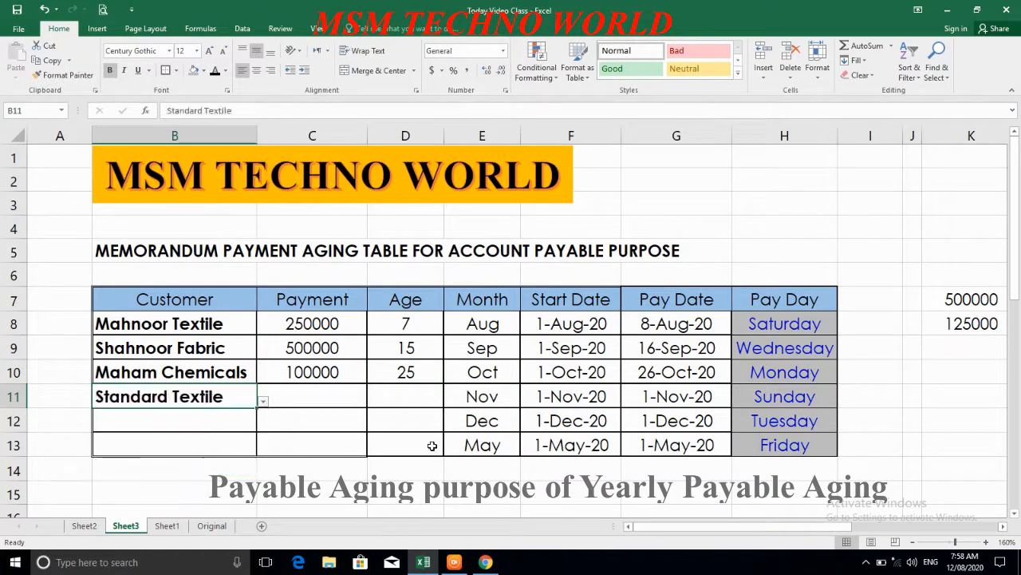
click(304, 395)
text(750000)
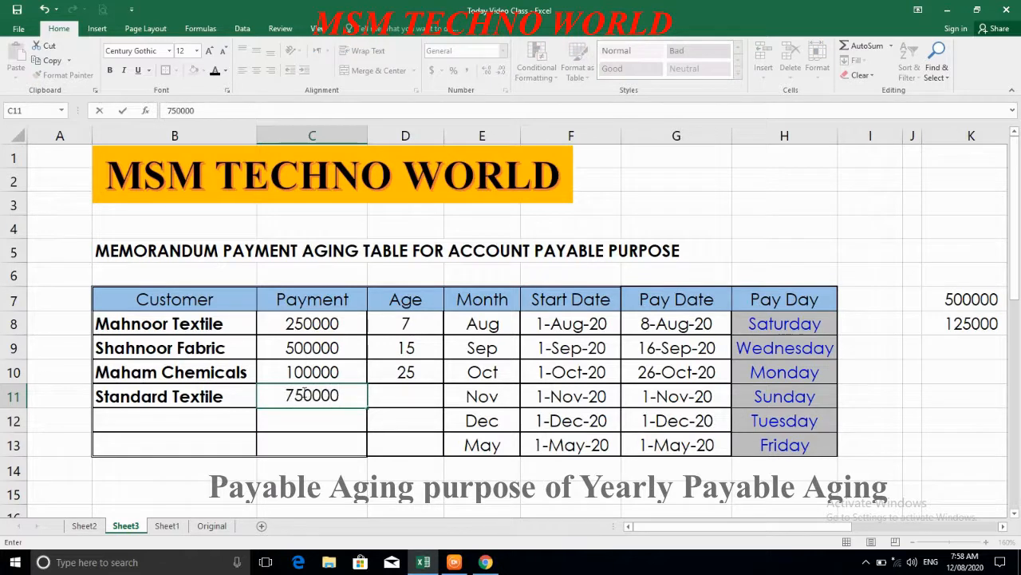
key(BackSpace)
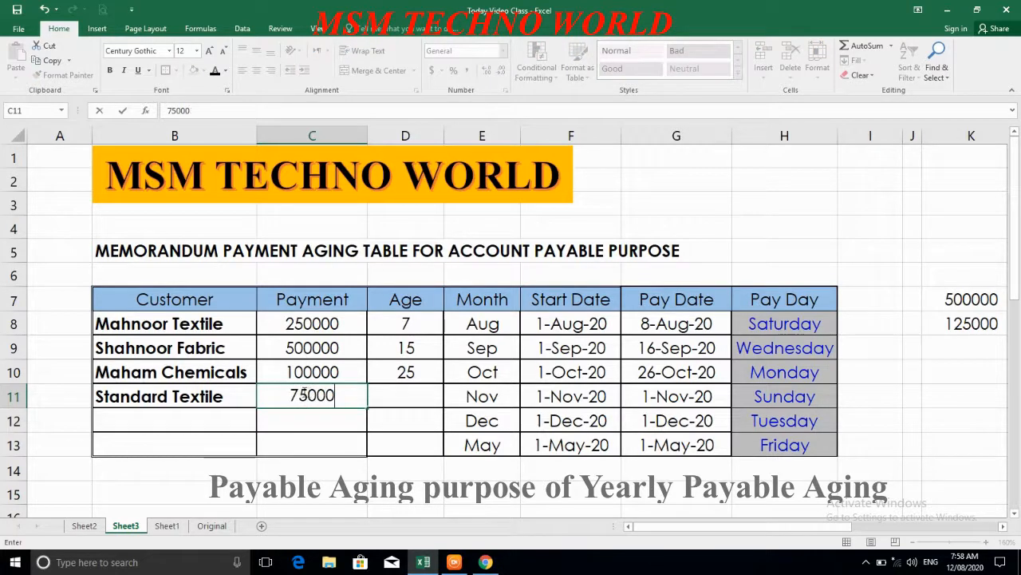
key(Tab)
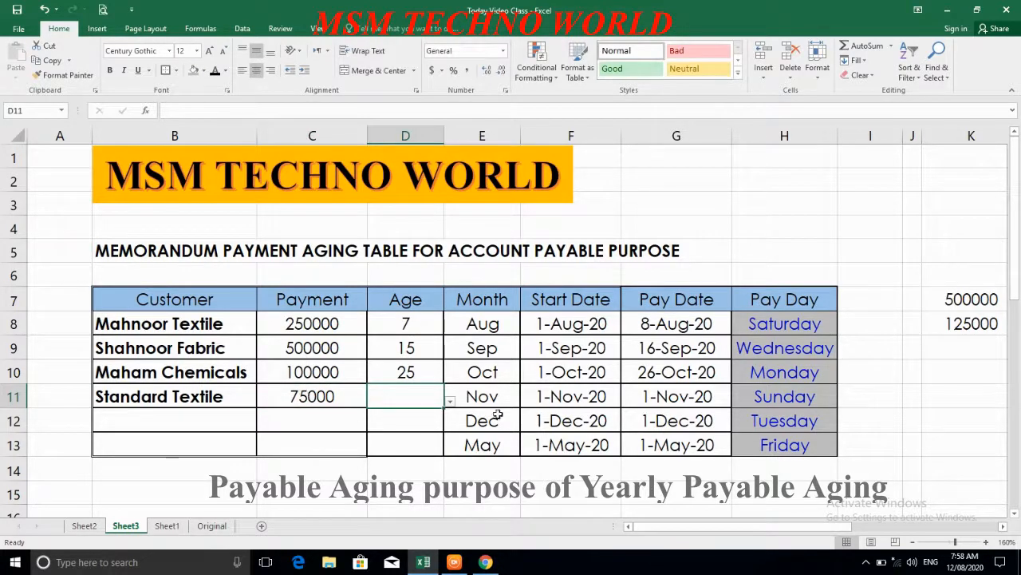
click(450, 407)
click(434, 402)
click(449, 403)
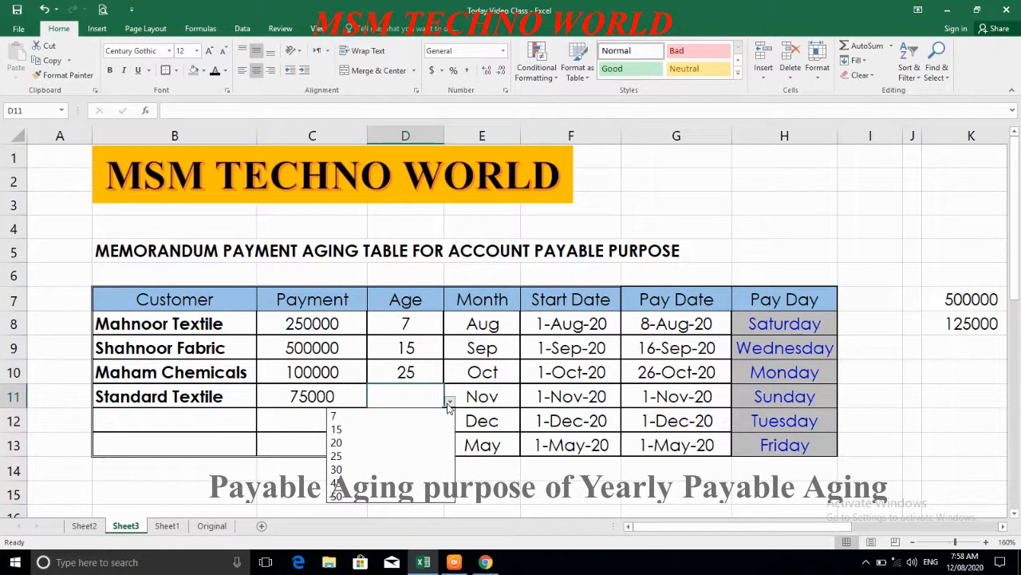
click(337, 495)
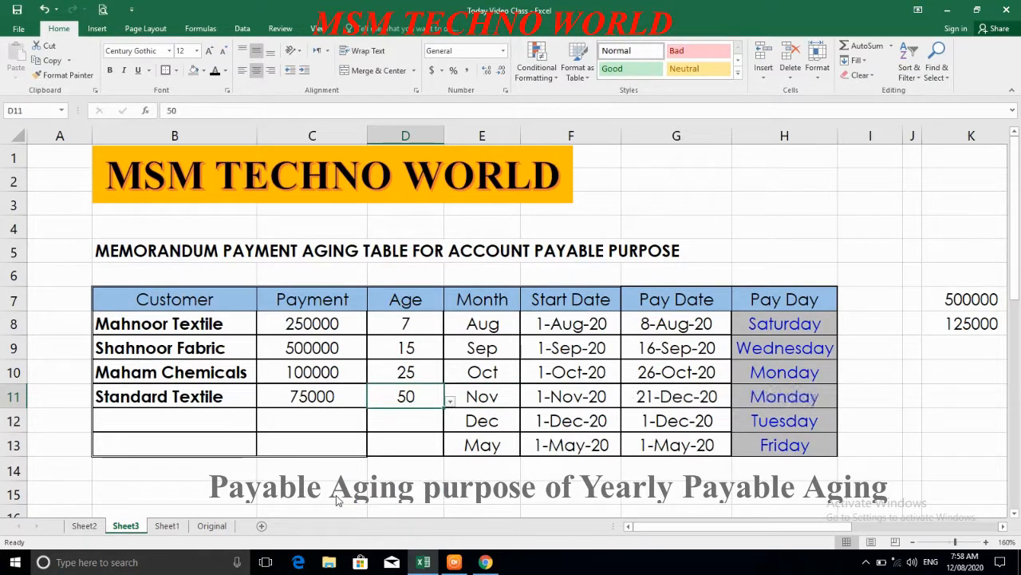
Step: Complete row 12 with customer Bari Textile Mills, a payment of 350000 and age 45
click(164, 424)
click(264, 429)
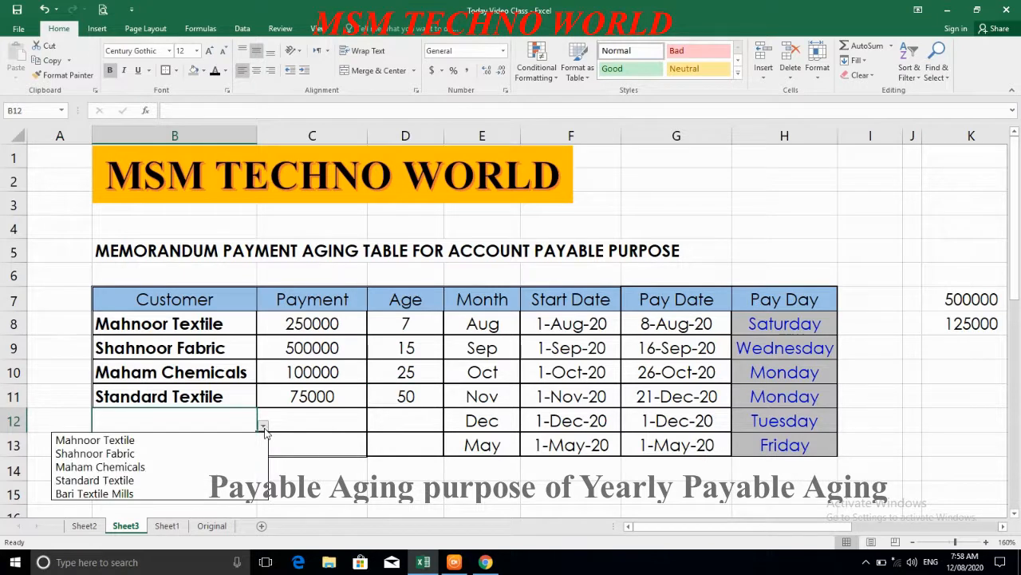
click(201, 491)
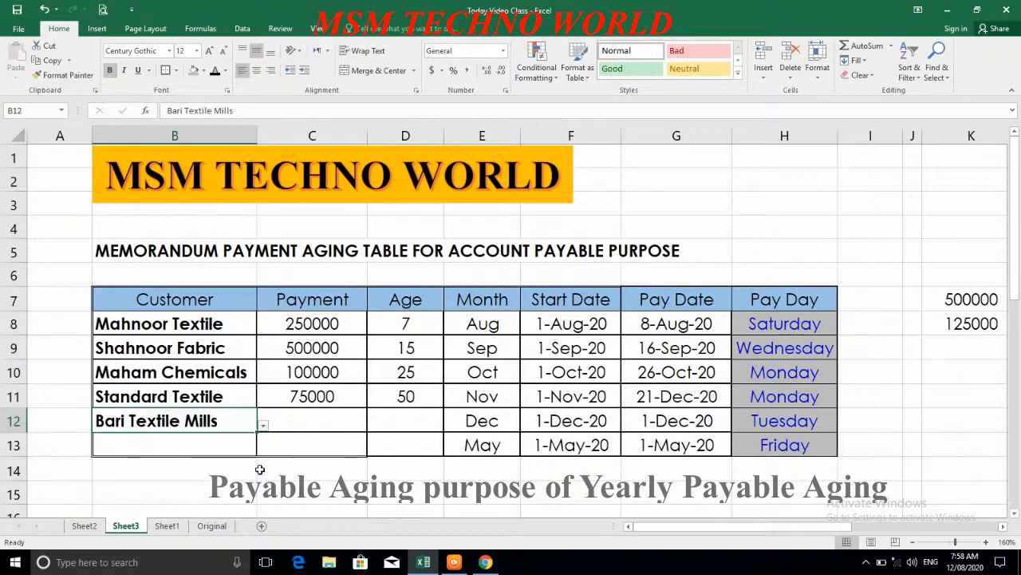
click(347, 421)
text(350000)
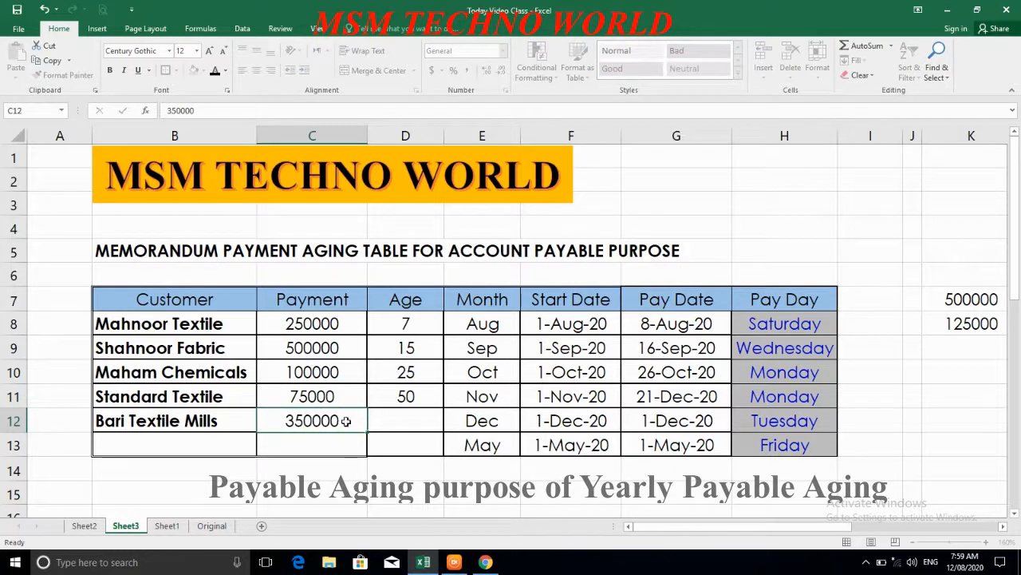
key(Tab)
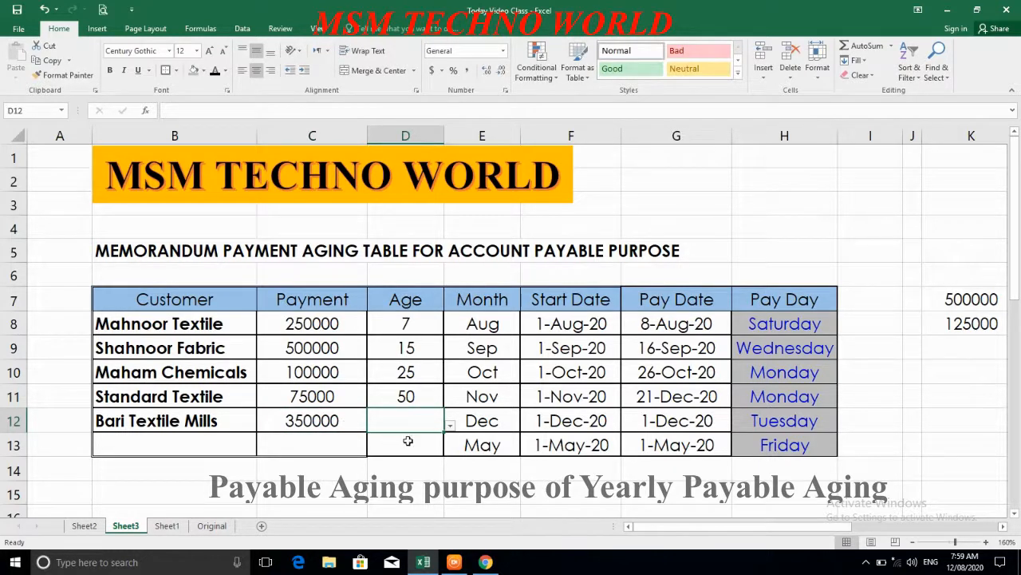
click(450, 425)
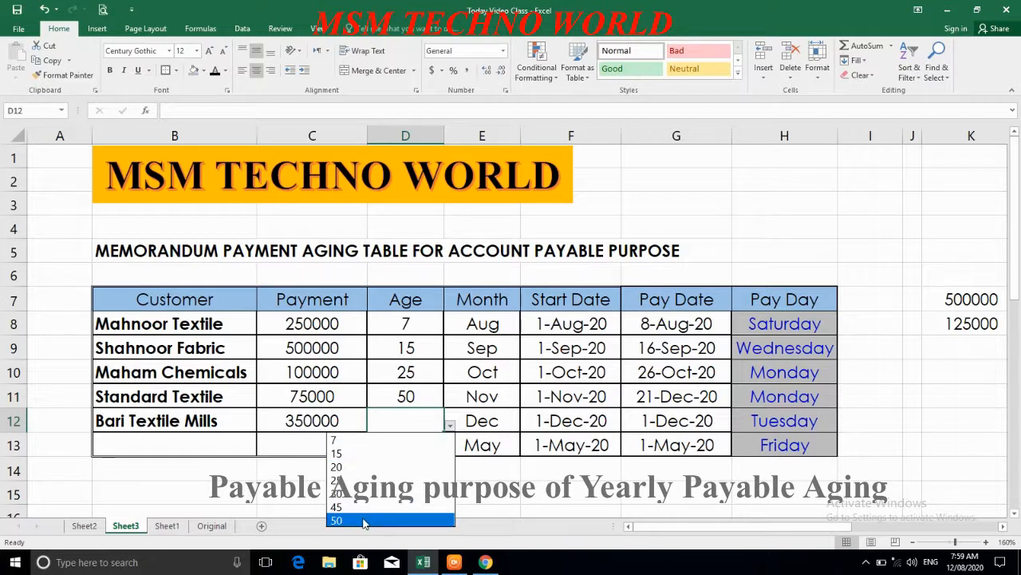
click(362, 507)
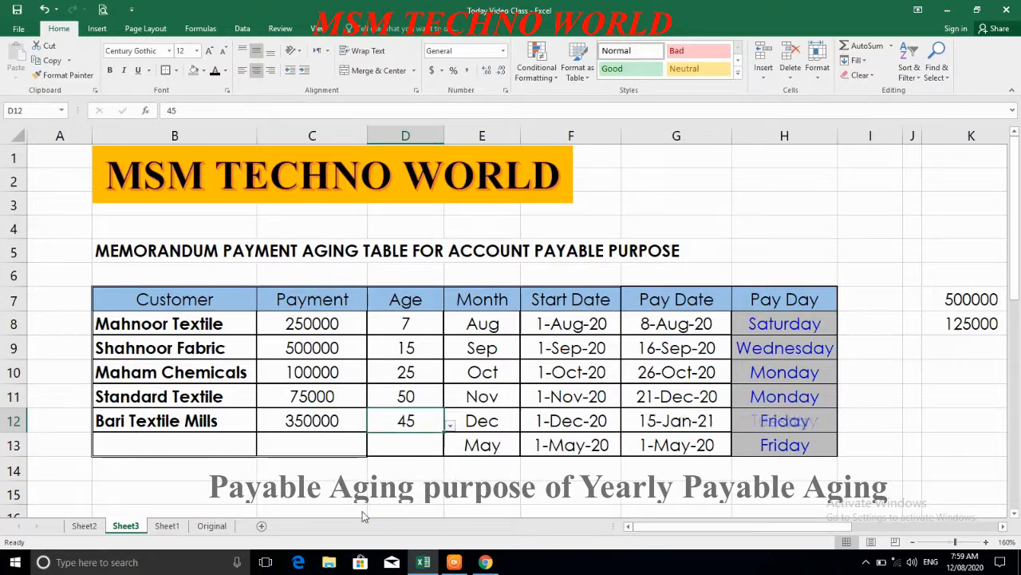
Step: Delete the entire row 13, which has no customer, from the aging table
click(400, 445)
key(ctrl+minus)
key(r)
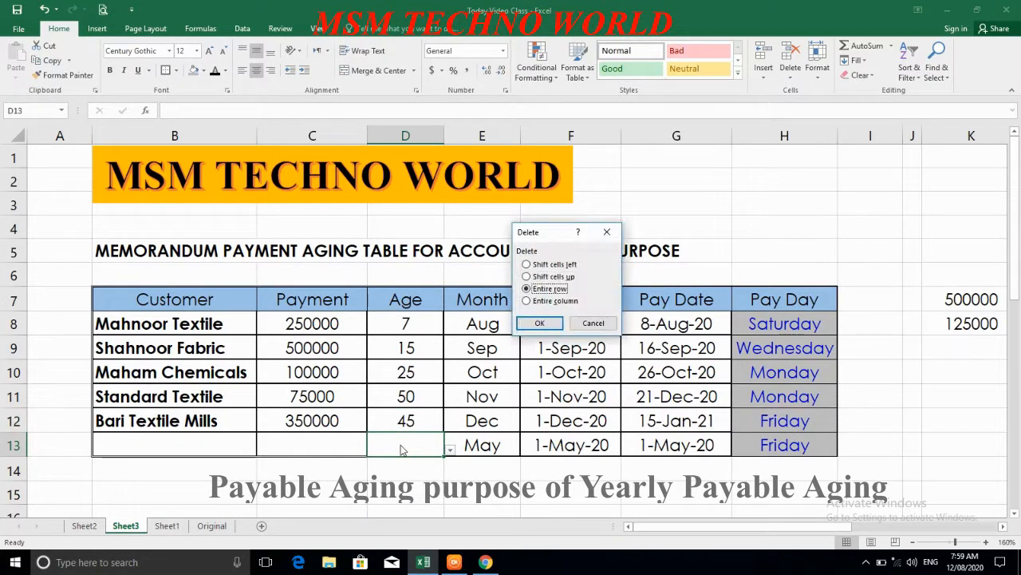
key(Return)
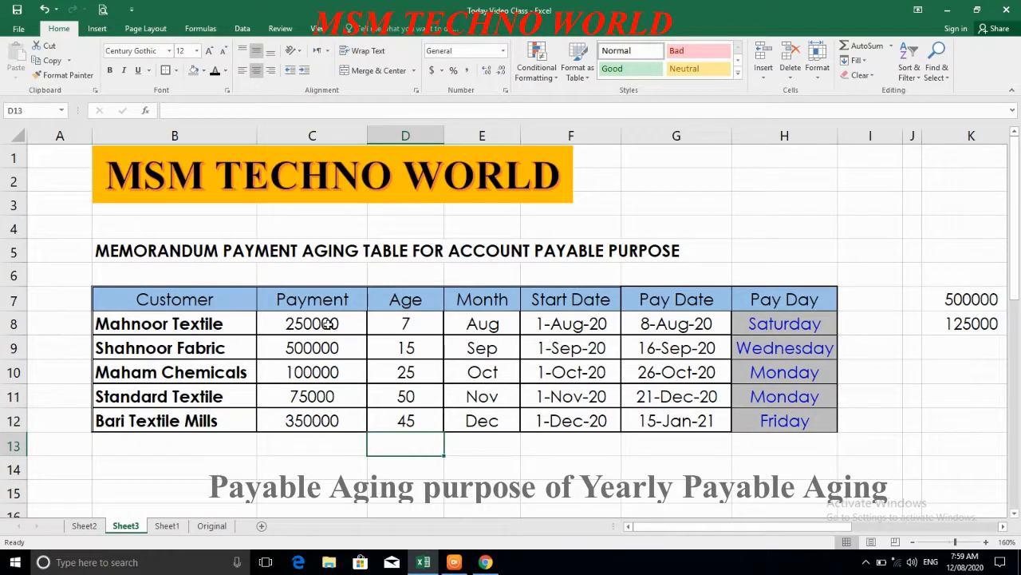
Step: Format the payments in C8:C12 with the comma number style and no decimal places
drag(327, 324, 327, 417)
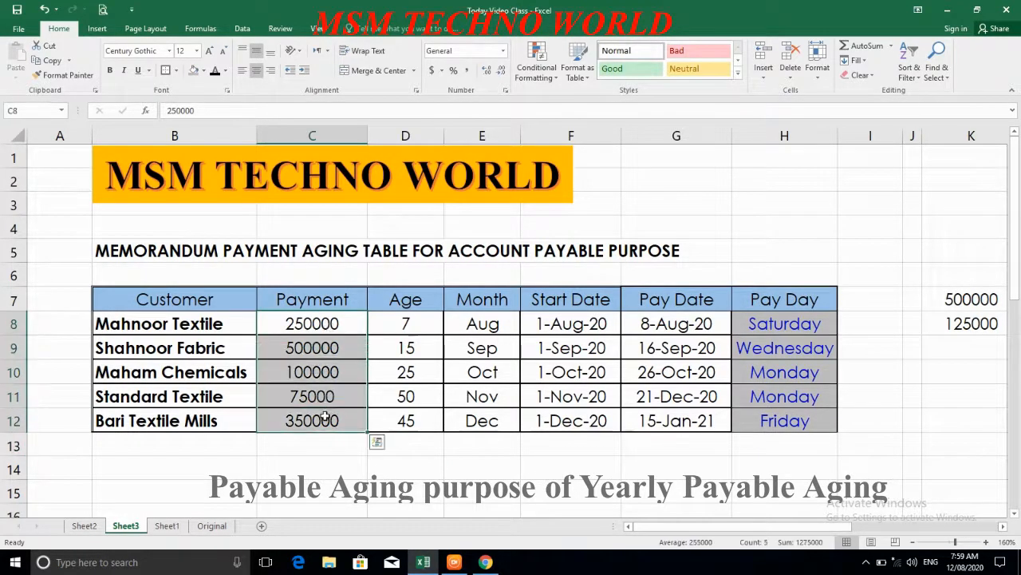
click(467, 70)
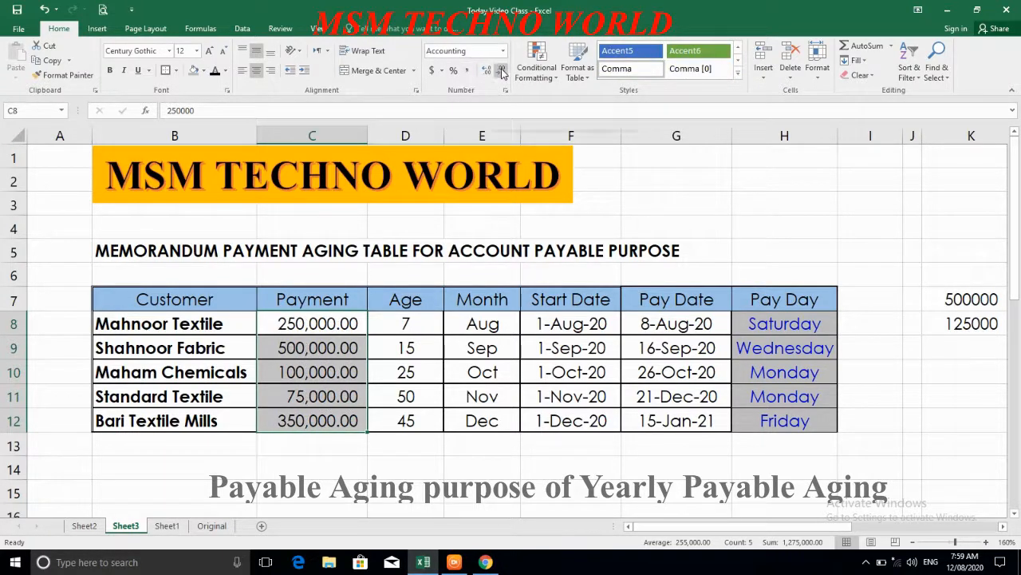
click(501, 72)
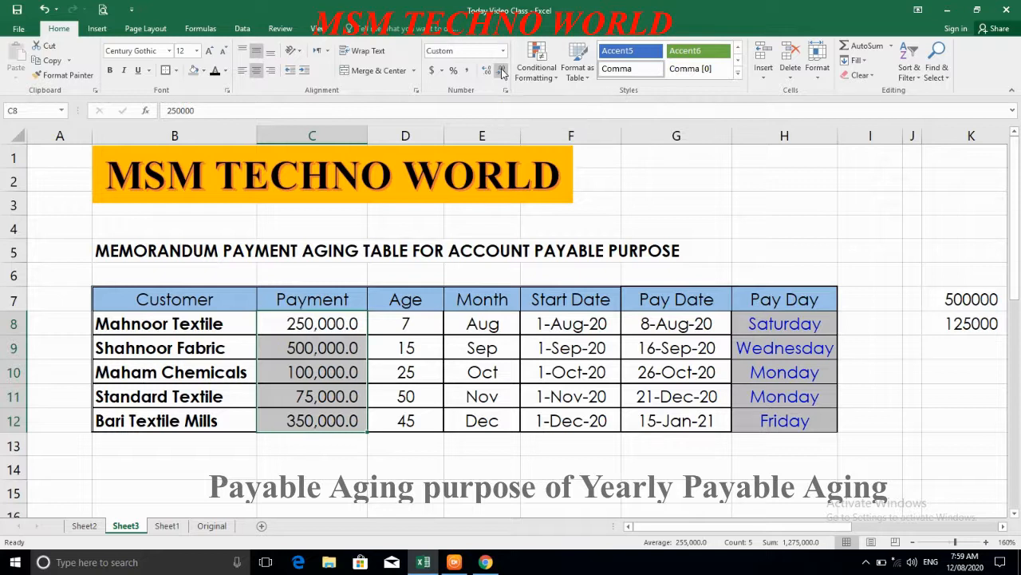
click(502, 71)
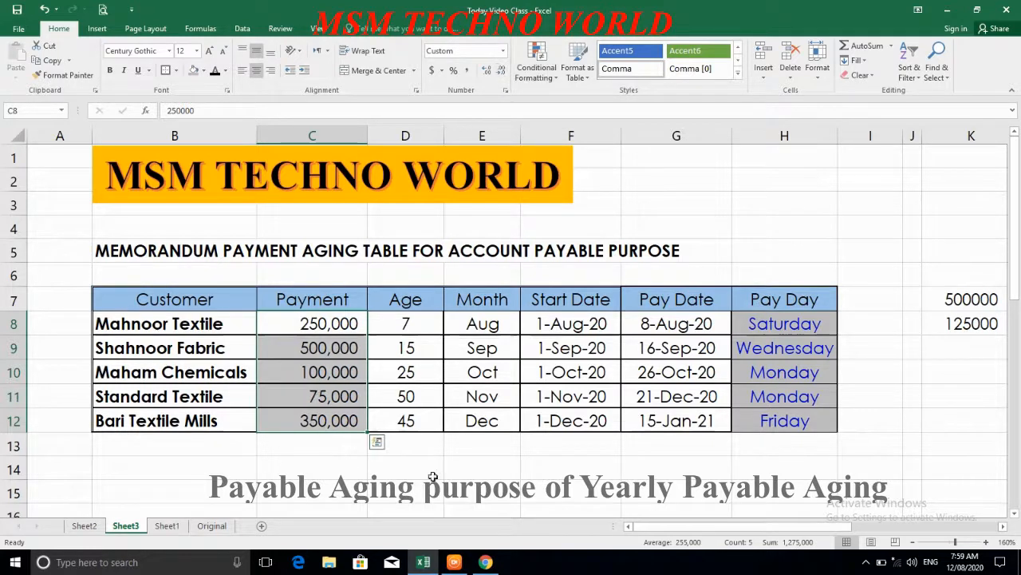
click(456, 447)
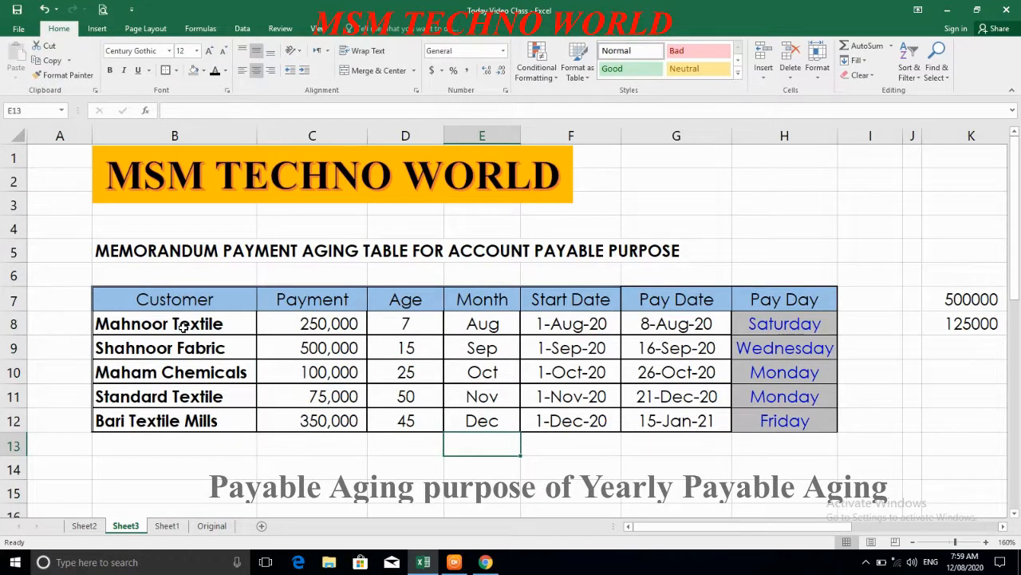
Step: Select the first Pay Day cell, H8, and switch to the Google Chrome window
click(808, 322)
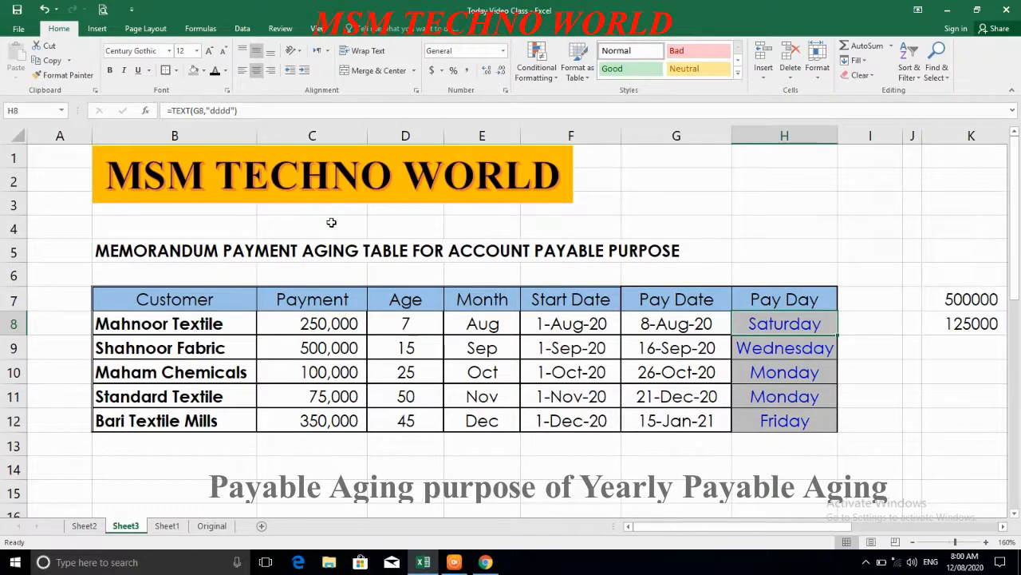
click(486, 563)
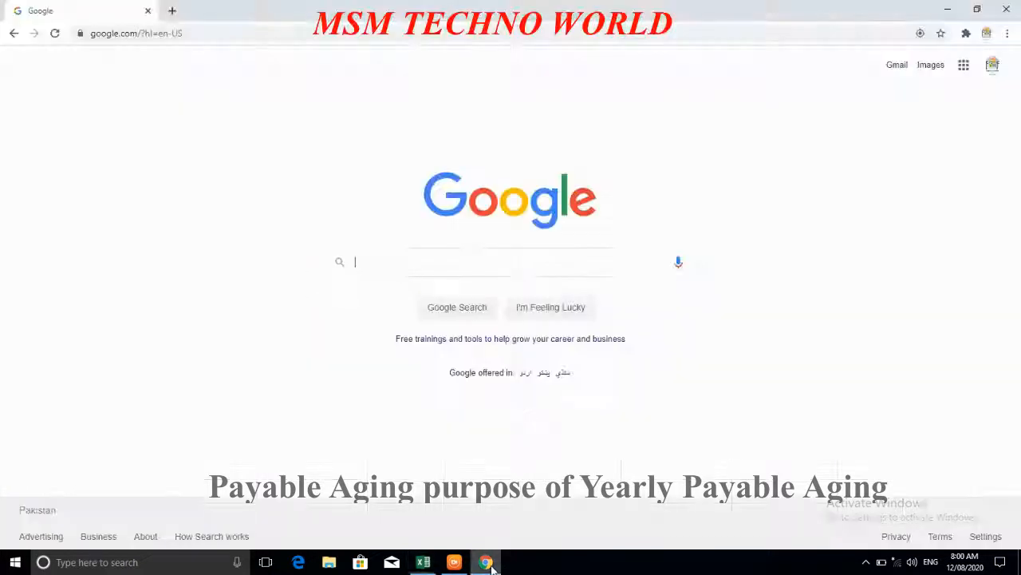